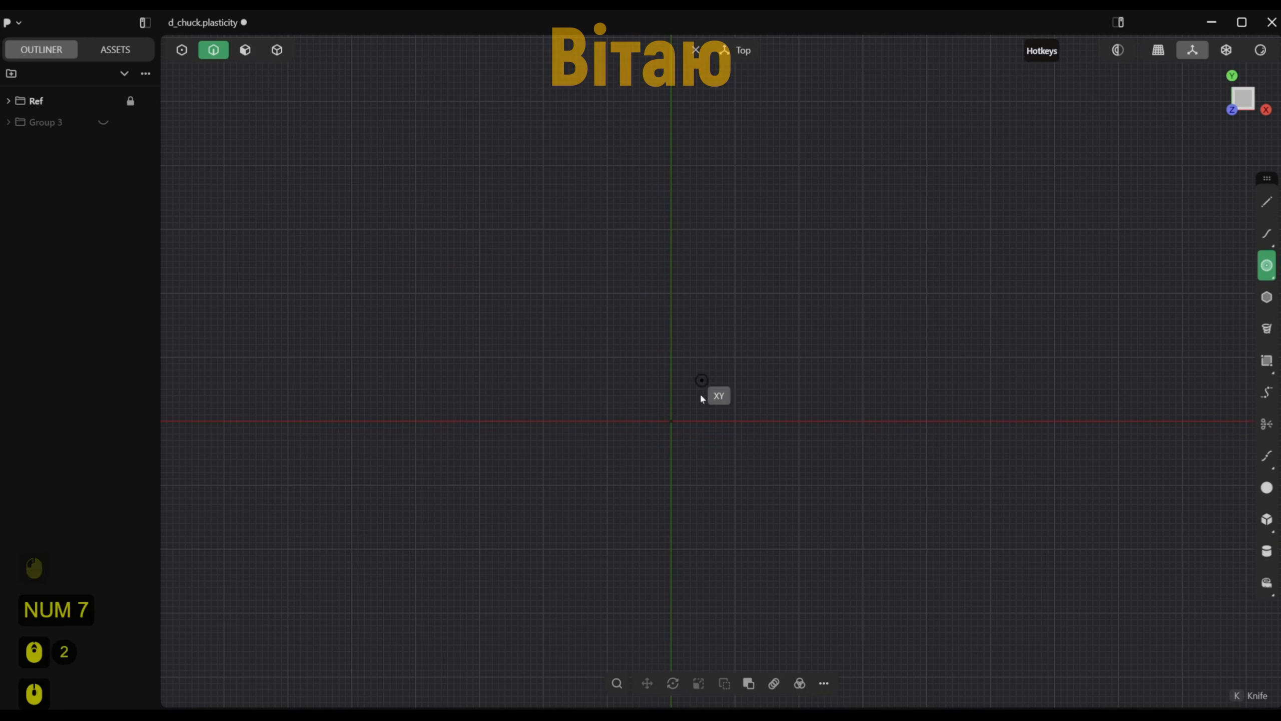
Draw a 45 mm diameter circle centred on the origin in the top view
{"action": "key", "text": "Tab"}
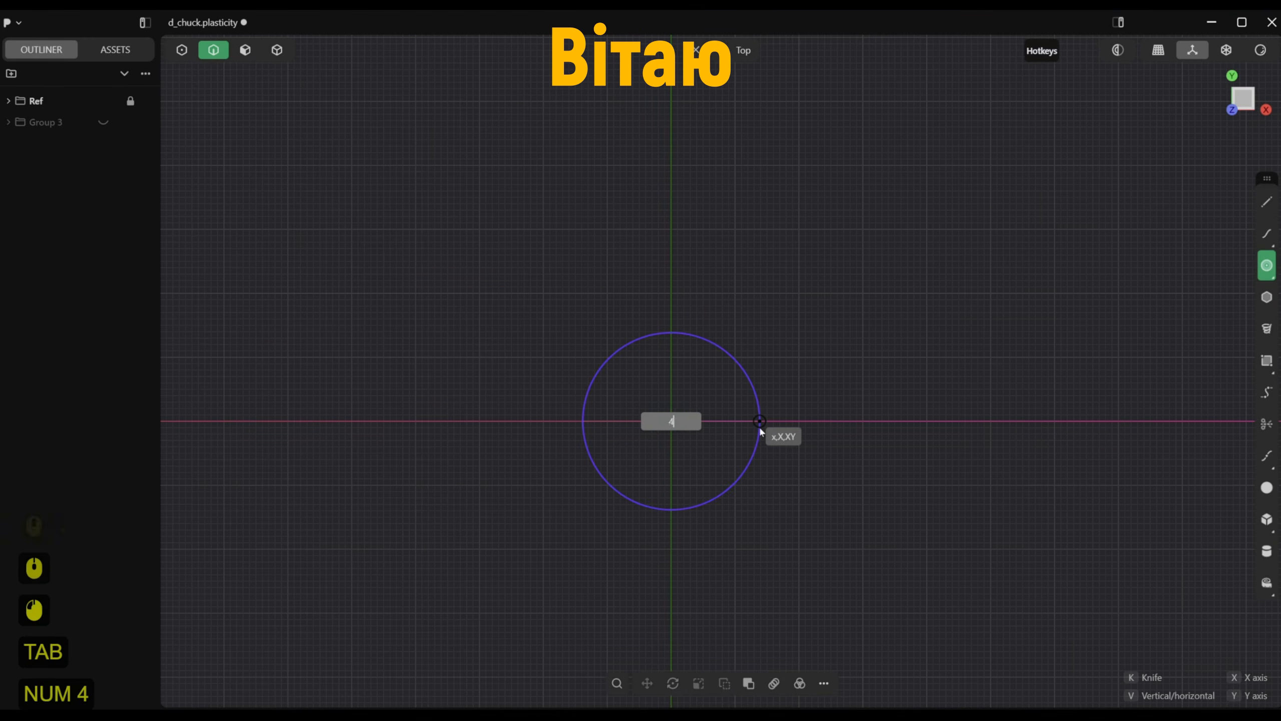
{"action": "type", "text": "45"}
{"action": "key", "text": "Return"}
Add a concentric 35 mm diameter circle centred on the origin
{"action": "left_click", "coordinate": [1267, 265]}
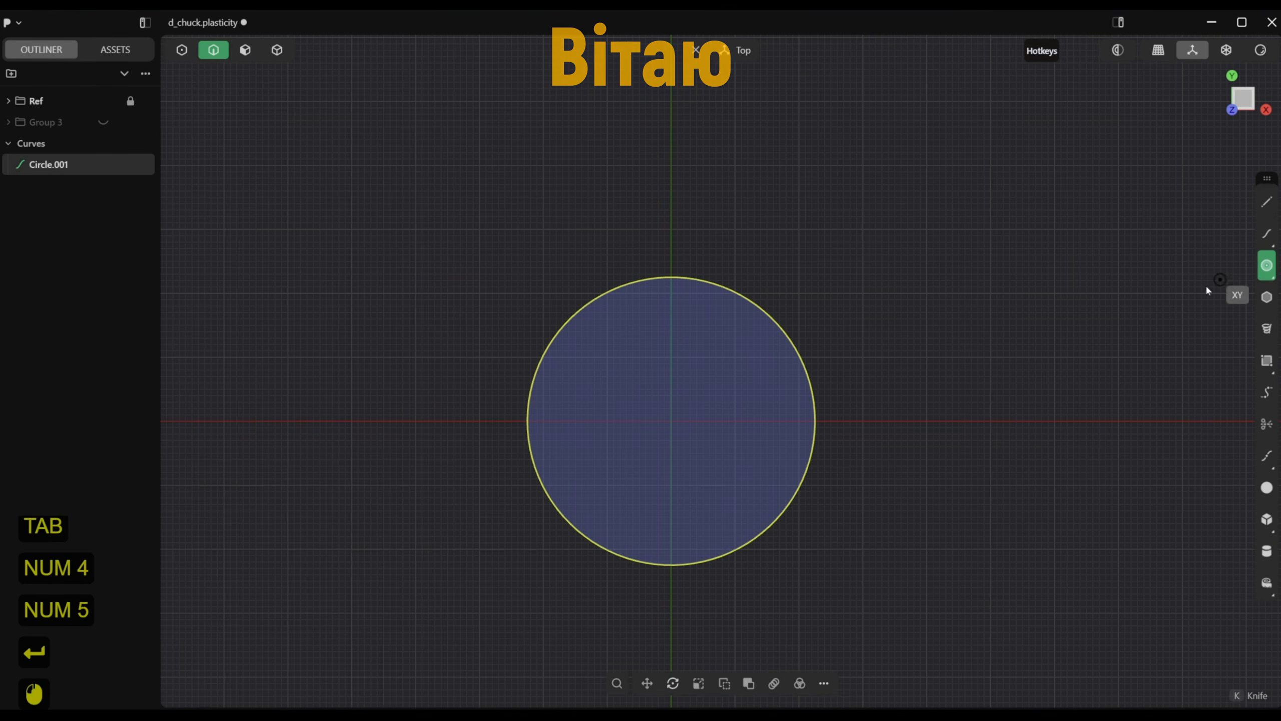
{"action": "left_click", "coordinate": [669, 424]}
{"action": "key", "text": "Tab"}
{"action": "type", "text": "35"}
{"action": "key", "text": "Return"}
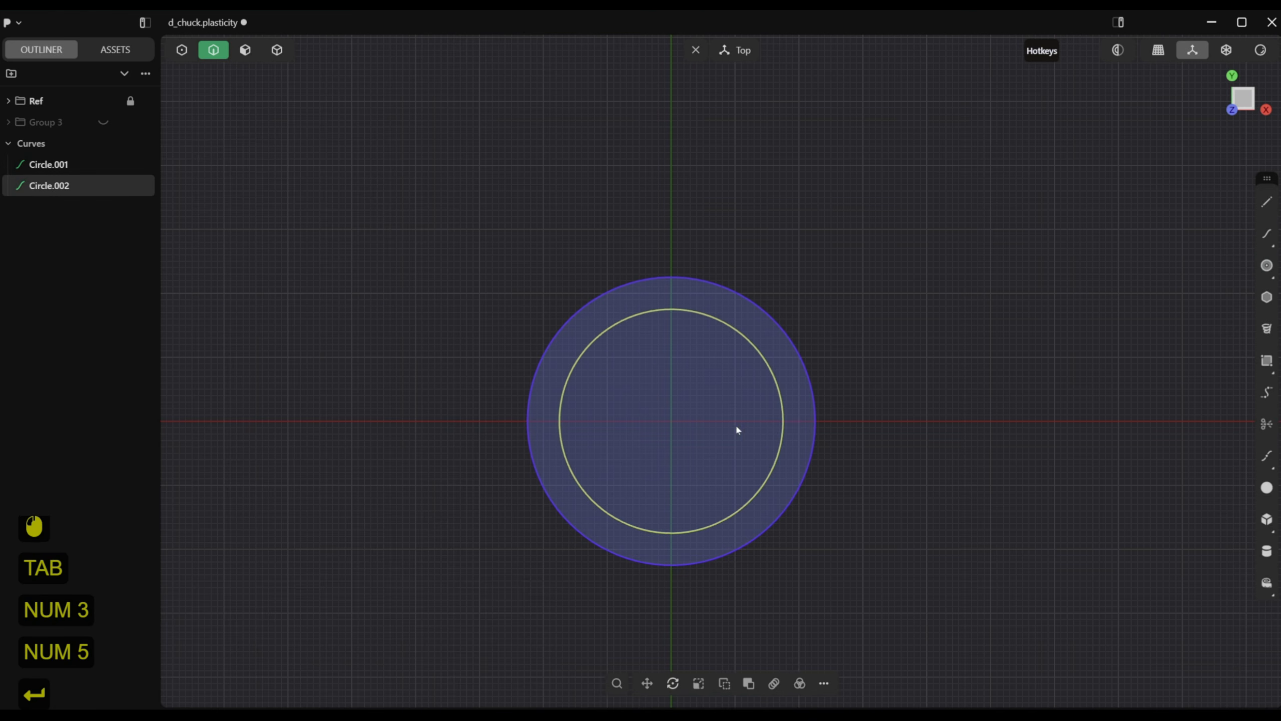
Add a third concentric circle of 15 mm diameter at the origin
{"action": "left_click", "coordinate": [1266, 265]}
{"action": "left_click", "coordinate": [671, 422]}
{"action": "key", "text": "Tab"}
{"action": "type", "text": "15"}
{"action": "key", "text": "Return"}
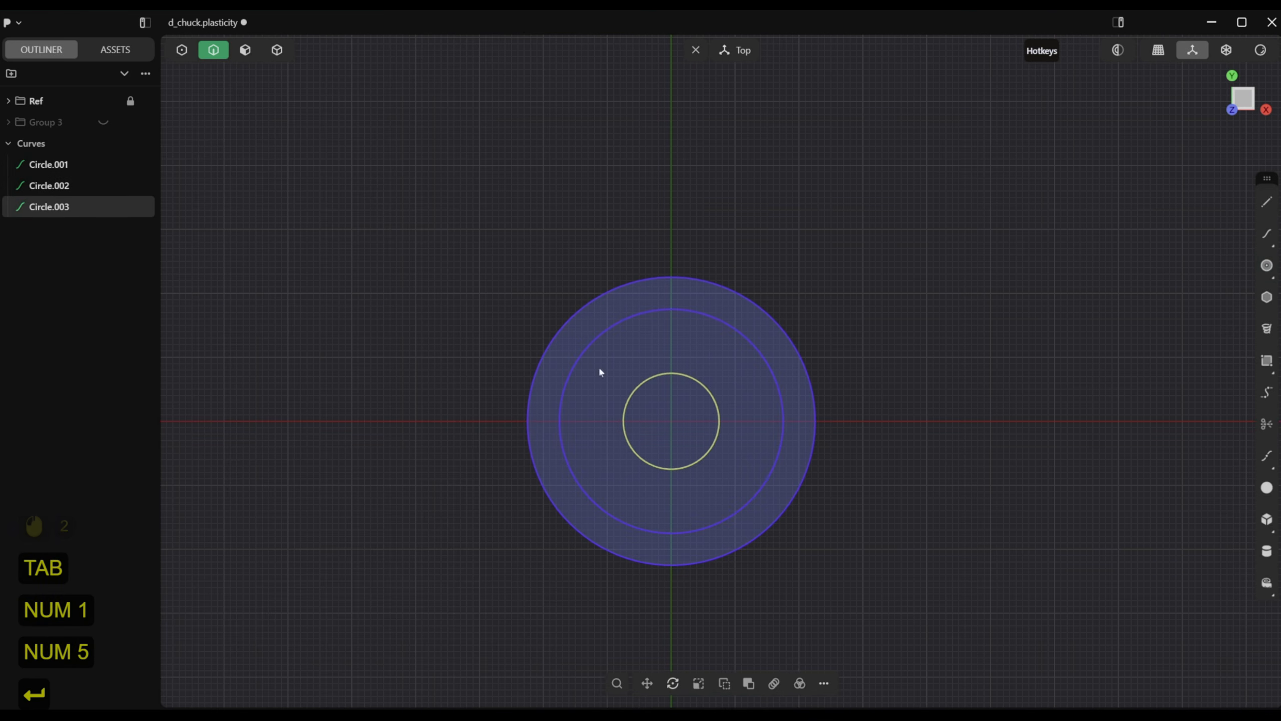
Extrude the outer ring region about 39.2 mm, up to the top of the gear teeth in the front reference image
{"action": "left_click", "coordinate": [246, 51]}
{"action": "left_click", "coordinate": [613, 532]}
{"action": "key", "text": "KP_1"}
{"action": "left_click_drag", "start_coordinate": [671, 573], "coordinate": [721, 327]}
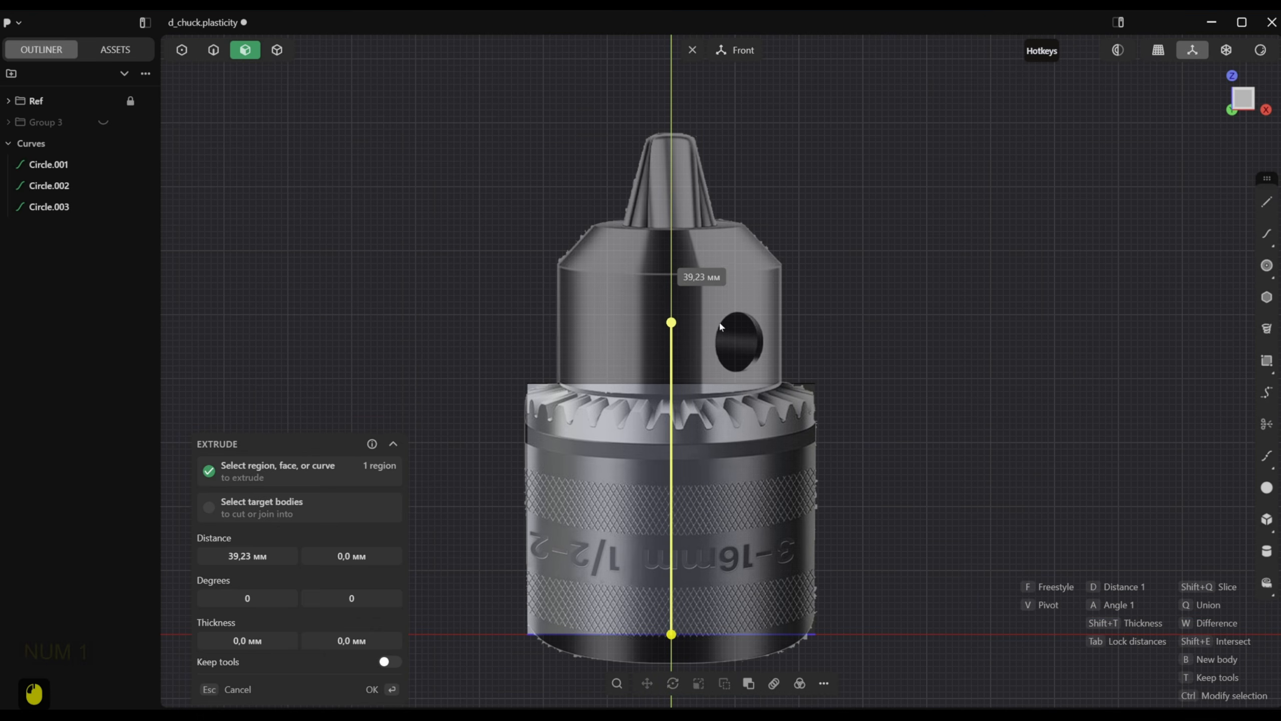
{"action": "left_click", "coordinate": [372, 687]}
Extrude the middle ring region between the 35 mm and 15 mm circles up to the reference body's upper shoulder
{"action": "key", "text": "KP_7"}
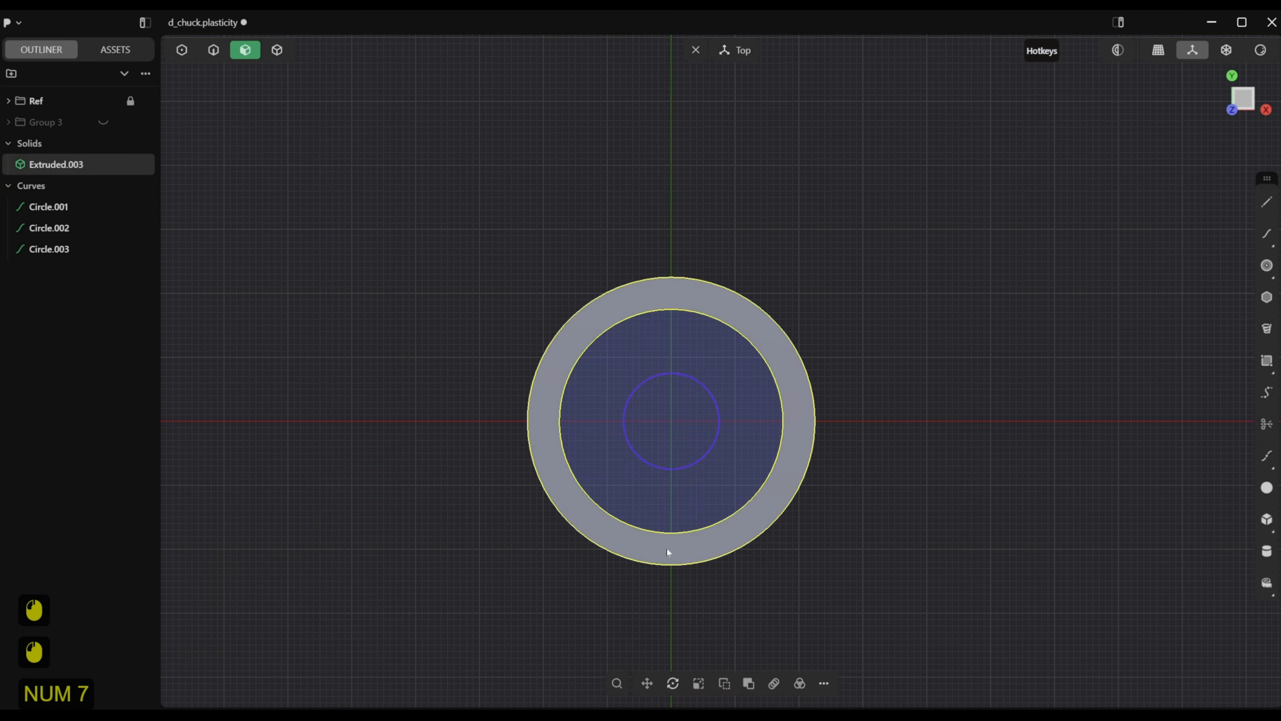
{"action": "left_click", "coordinate": [643, 485]}
{"action": "key", "text": "KP_1"}
{"action": "left_click_drag", "start_coordinate": [667, 573], "coordinate": [689, 163]}
{"action": "left_click", "coordinate": [373, 687]}
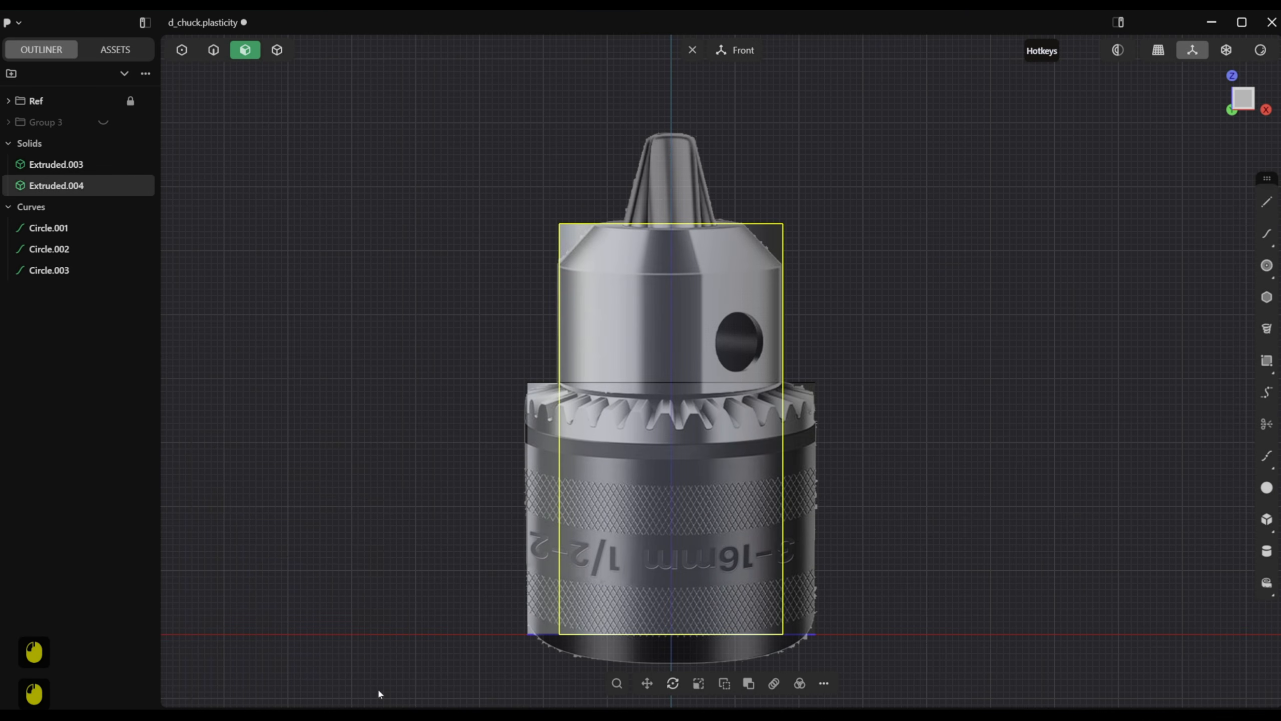
Extrude the innermost circle about 78.5 mm, up to the jaw tip in the reference image
{"action": "key", "text": "KP_7"}
{"action": "left_click", "coordinate": [663, 424]}
{"action": "key", "text": "KP_1"}
{"action": "left_click_drag", "start_coordinate": [669, 573], "coordinate": [682, 73]}
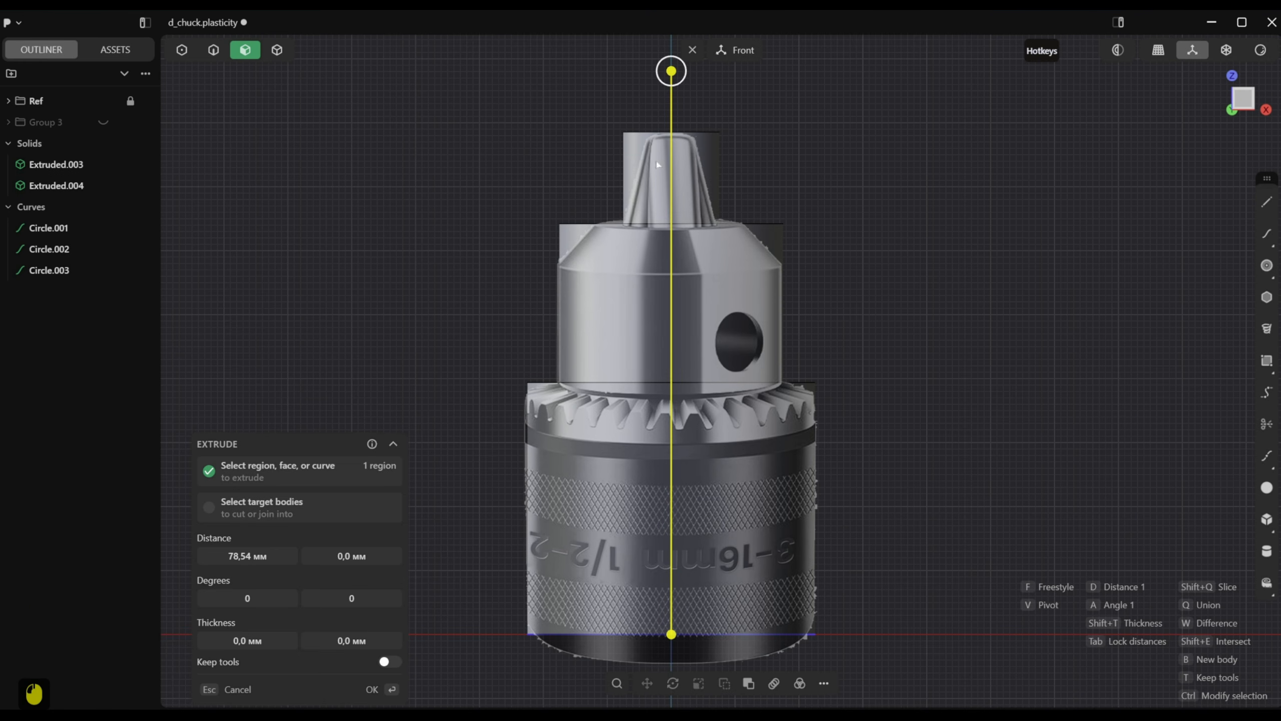
{"action": "left_click", "coordinate": [371, 691]}
Hide the three circle curves
{"action": "left_click", "coordinate": [103, 249]}
{"action": "left_click", "coordinate": [104, 269]}
{"action": "left_click", "coordinate": [104, 292]}
Push the central cylinder's bottom face upward to the level of the outer ring's top
{"action": "scroll", "coordinate": [572, 381], "scroll_direction": "down", "scroll_amount": 7}
{"action": "middle_click_drag", "start_coordinate": [572, 381], "coordinate": [607, 587], "text": "alt"}
{"action": "left_click", "coordinate": [607, 587]}
{"action": "key", "text": "KP_1"}
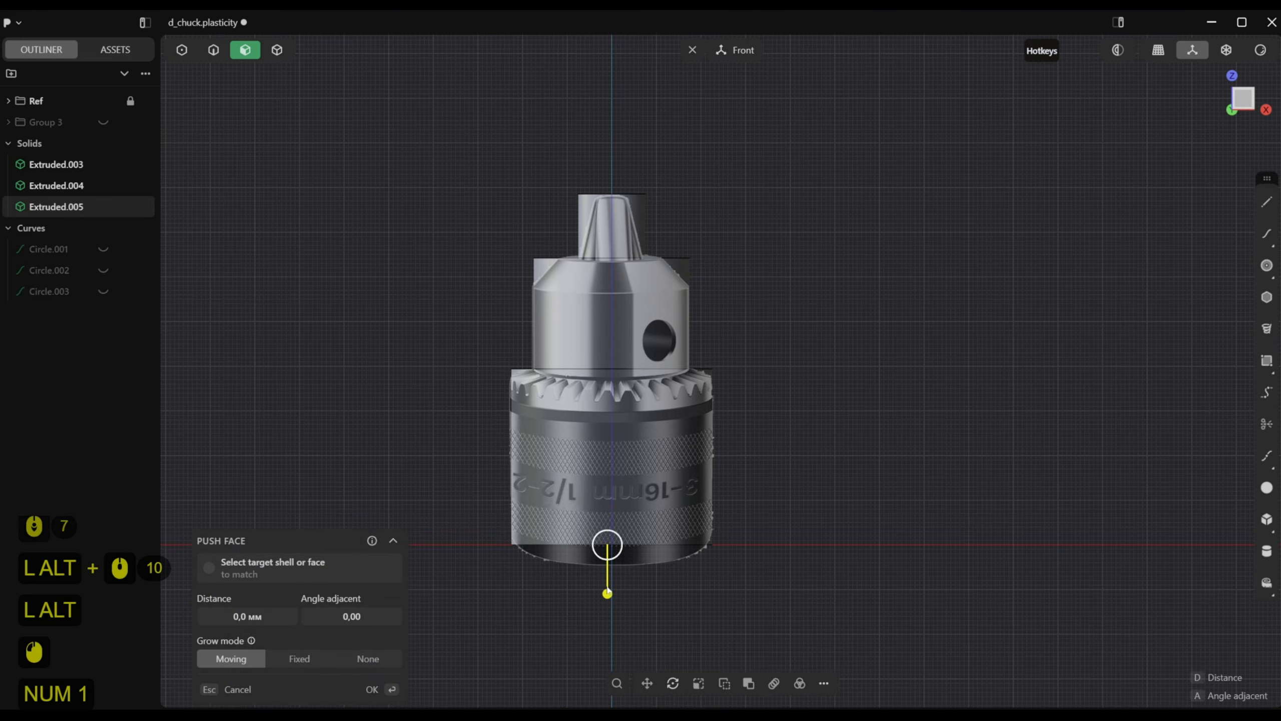
{"action": "scroll", "coordinate": [608, 592], "scroll_direction": "up", "scroll_amount": 6}
{"action": "left_click_drag", "start_coordinate": [610, 610], "coordinate": [621, 331]}
{"action": "left_click", "coordinate": [388, 693]}
{"action": "middle_click_drag", "start_coordinate": [429, 312], "coordinate": [415, 426]}
{"action": "left_click", "coordinate": [374, 687]}
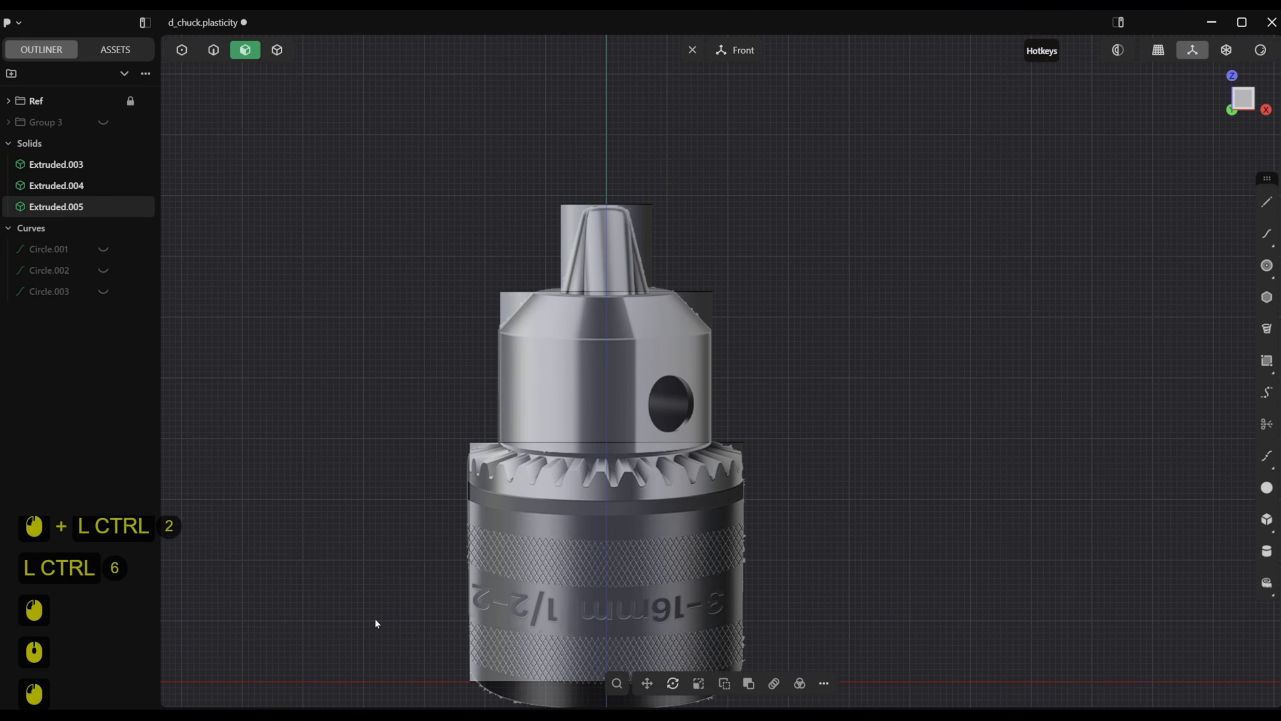
Chamfer the central cylinder's top edge with offset distances of 3.9 mm and 14.8 mm to match the jaw taper
{"action": "left_click", "coordinate": [276, 50]}
{"action": "scroll", "coordinate": [597, 205], "scroll_direction": "up", "scroll_amount": 5}
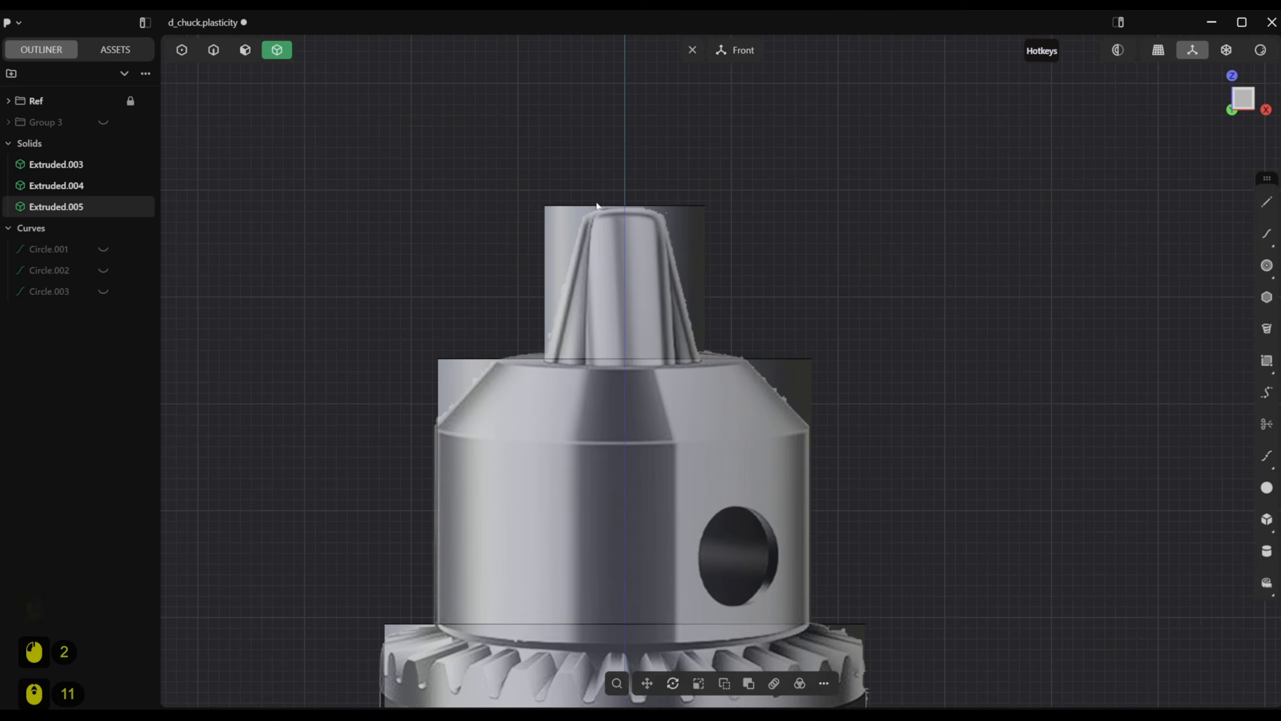
{"action": "key", "text": "2"}
{"action": "scroll", "coordinate": [597, 206], "scroll_direction": "up", "scroll_amount": 5}
{"action": "left_click", "coordinate": [609, 206]}
{"action": "left_click_drag", "start_coordinate": [610, 205], "coordinate": [616, 244]}
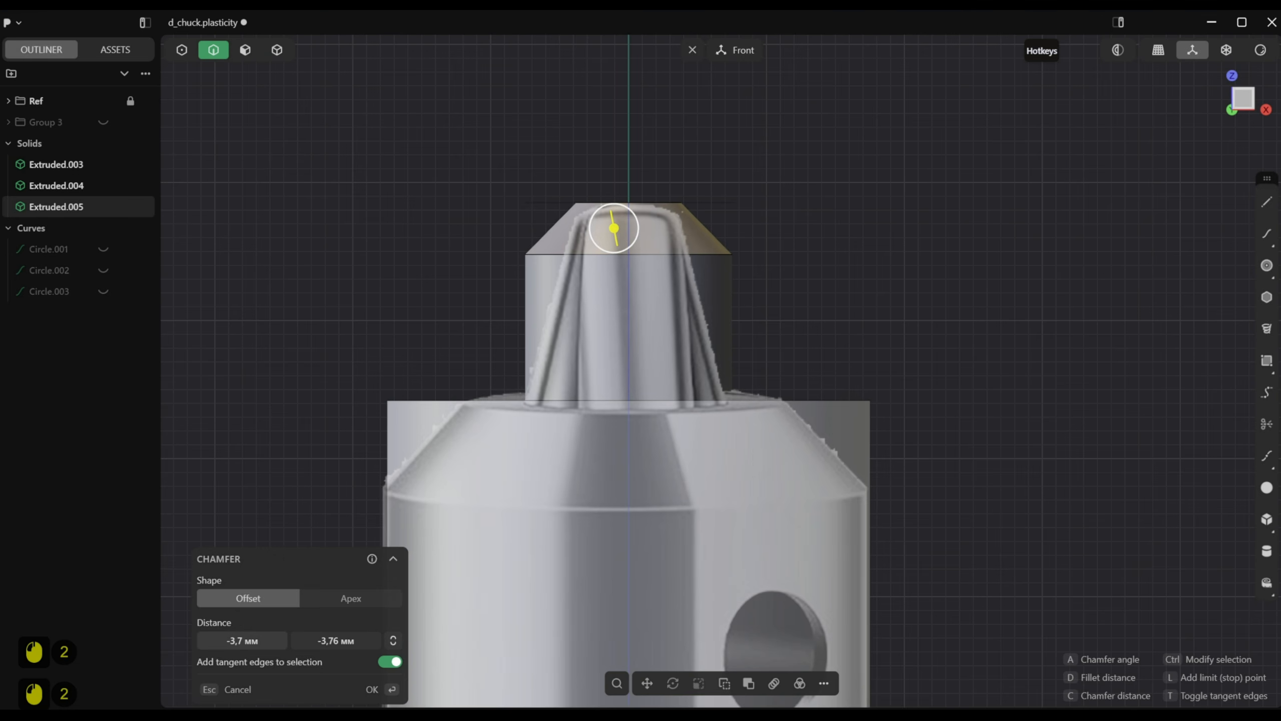
{"action": "left_click_drag", "start_coordinate": [276, 643], "coordinate": [266, 643]}
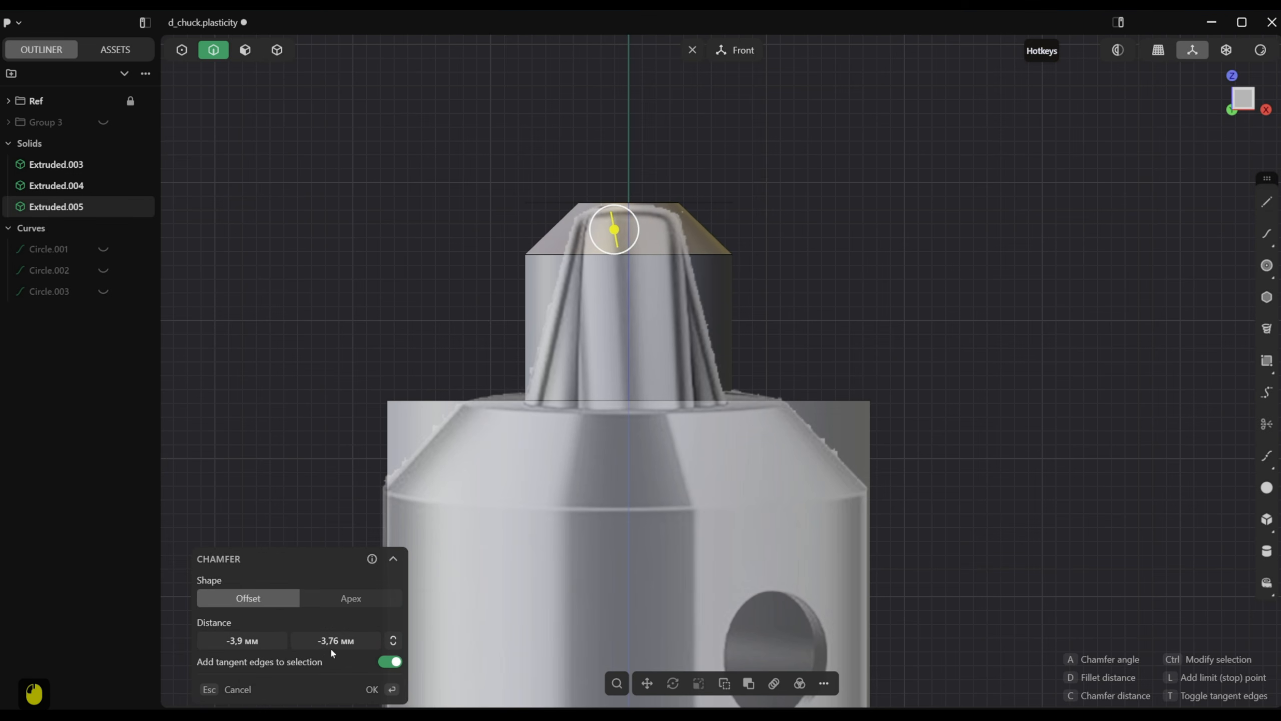
{"action": "left_click_drag", "start_coordinate": [335, 641], "coordinate": [284, 641]}
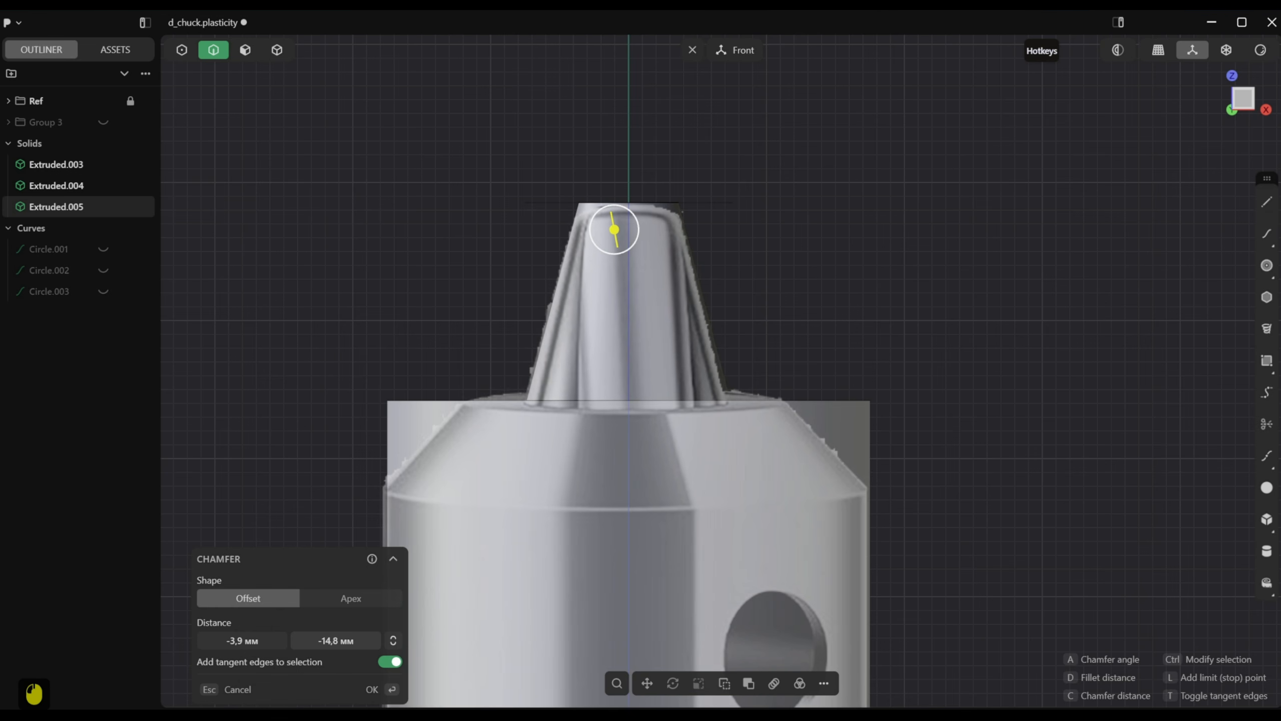
{"action": "left_click", "coordinate": [384, 689]}
Round the tapered jaw body's top edge with a 2.9 mm chordal fillet
{"action": "scroll", "coordinate": [630, 354], "scroll_direction": "up", "scroll_amount": 6}
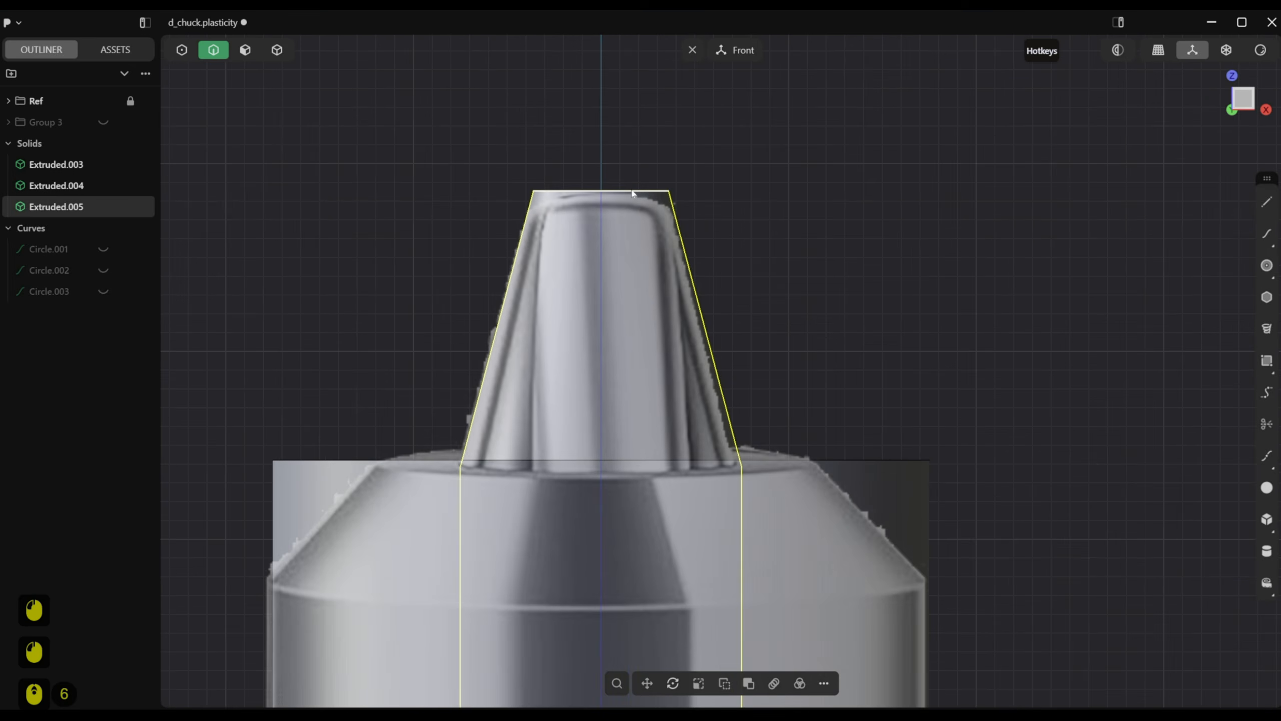
{"action": "left_click", "coordinate": [629, 194]}
{"action": "key", "text": "f"}
{"action": "left_click_drag", "start_coordinate": [629, 194], "coordinate": [654, 160]}
{"action": "left_click", "coordinate": [368, 530]}
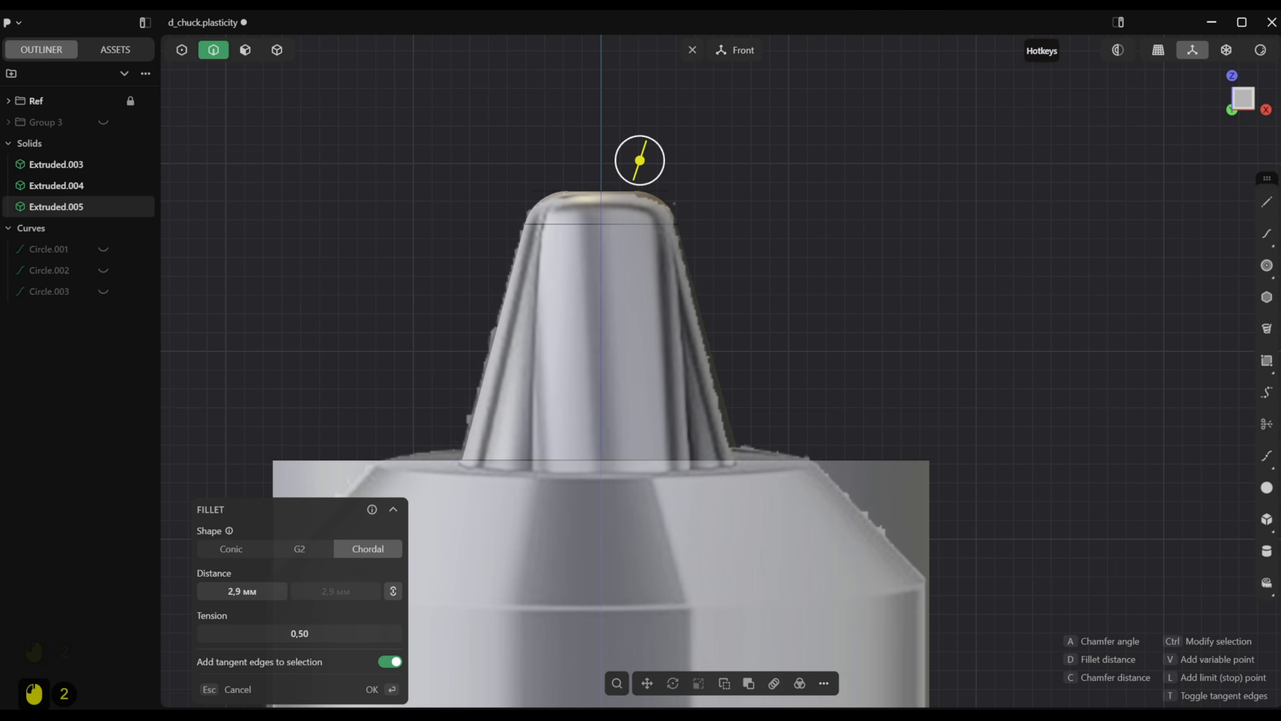
{"action": "left_click", "coordinate": [376, 688]}
Isolate the tapered jaw body and draw a two-segment polyline bent at 120° around its centre in the top view
{"action": "scroll", "coordinate": [770, 326], "scroll_direction": "down", "scroll_amount": 19}
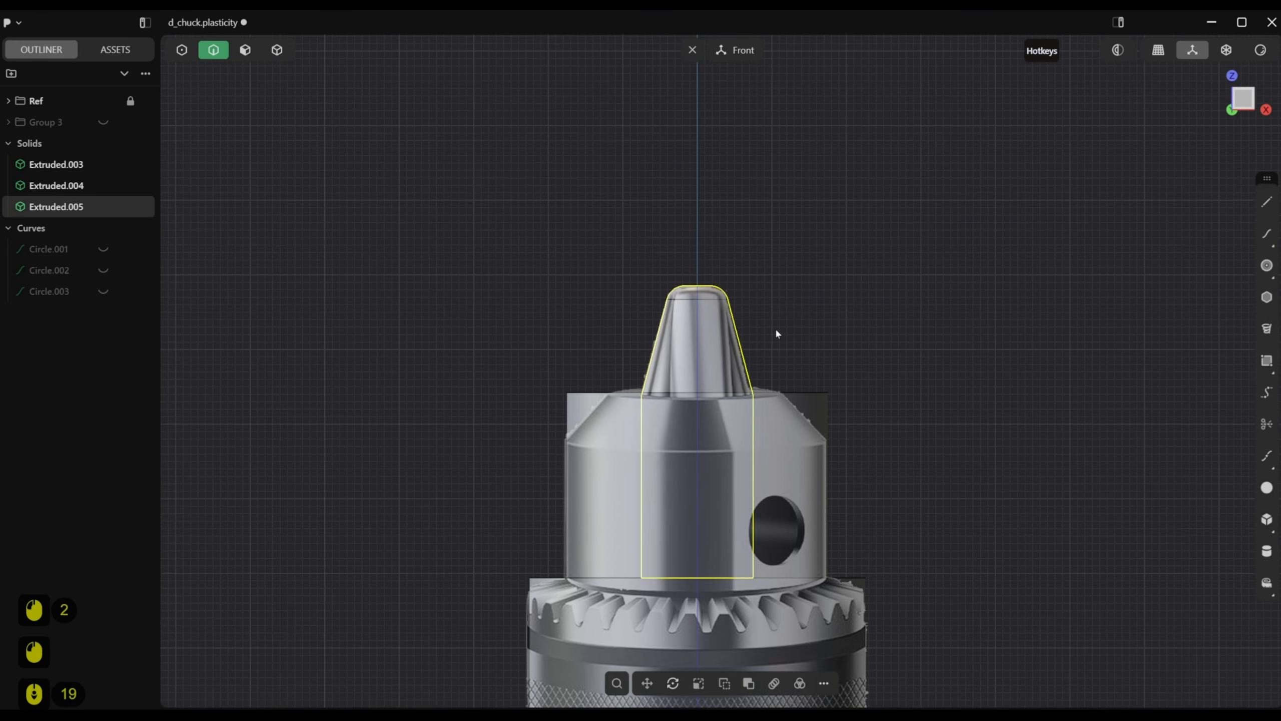
{"action": "key", "text": "KP_Decimal"}
{"action": "key", "text": "KP_7"}
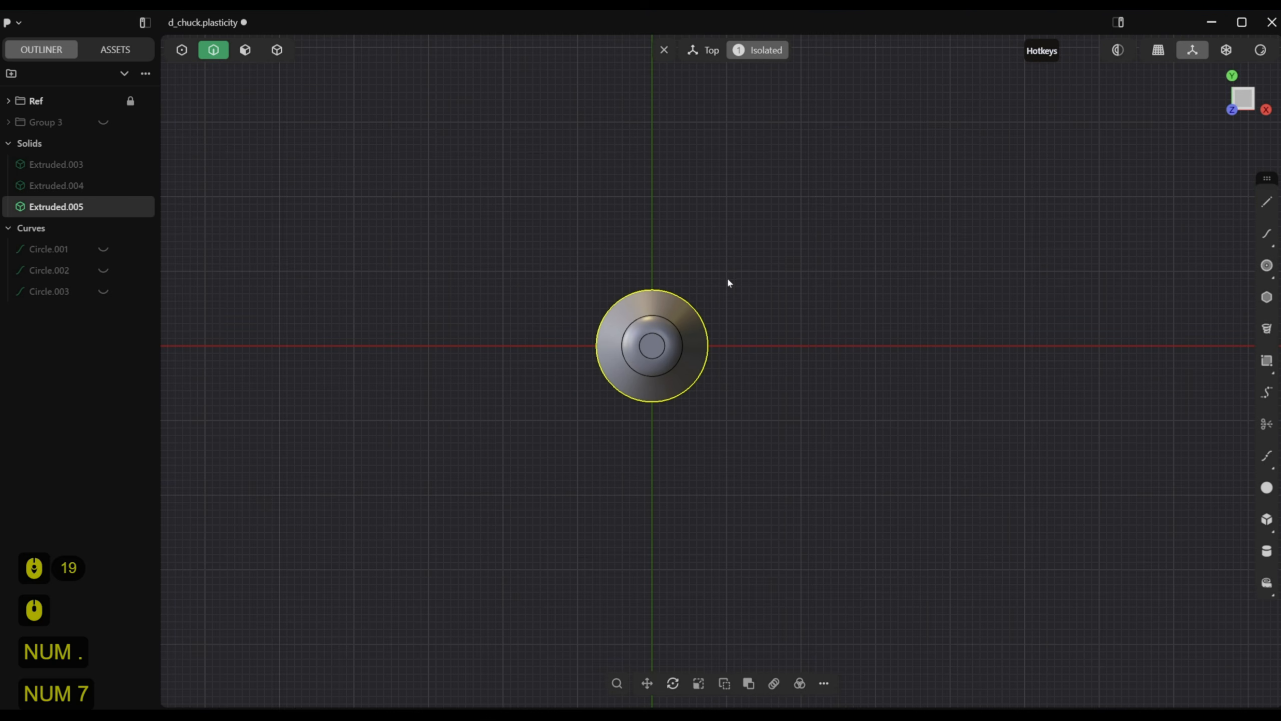
{"action": "left_click", "coordinate": [1266, 202]}
{"action": "scroll", "coordinate": [771, 439], "scroll_direction": "up", "scroll_amount": 6}
{"action": "left_click", "coordinate": [771, 442]}
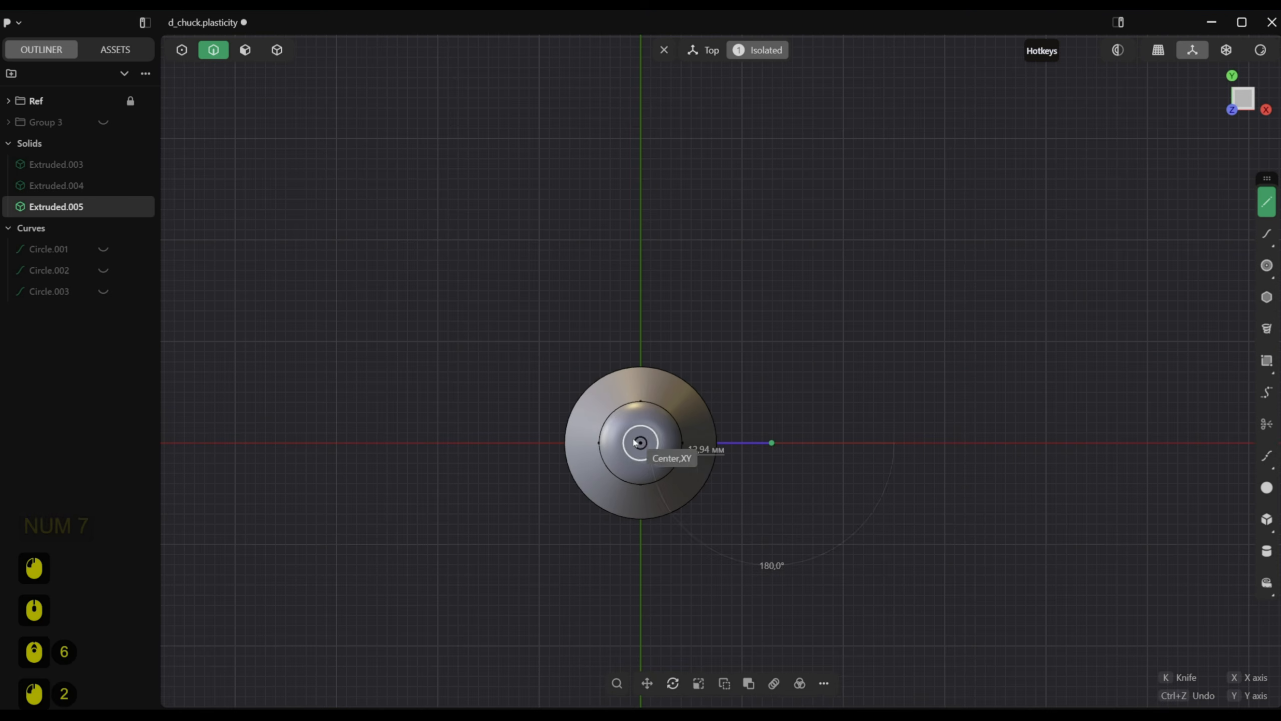
{"action": "key", "text": "Tab"}
{"action": "key", "text": "Tab"}
{"action": "type", "text": "120"}
{"action": "key", "text": "Return"}
Cut the jaw body with the polyline, keep the 120° wedge and delete the larger piece and the polyline
{"action": "key", "text": "c"}
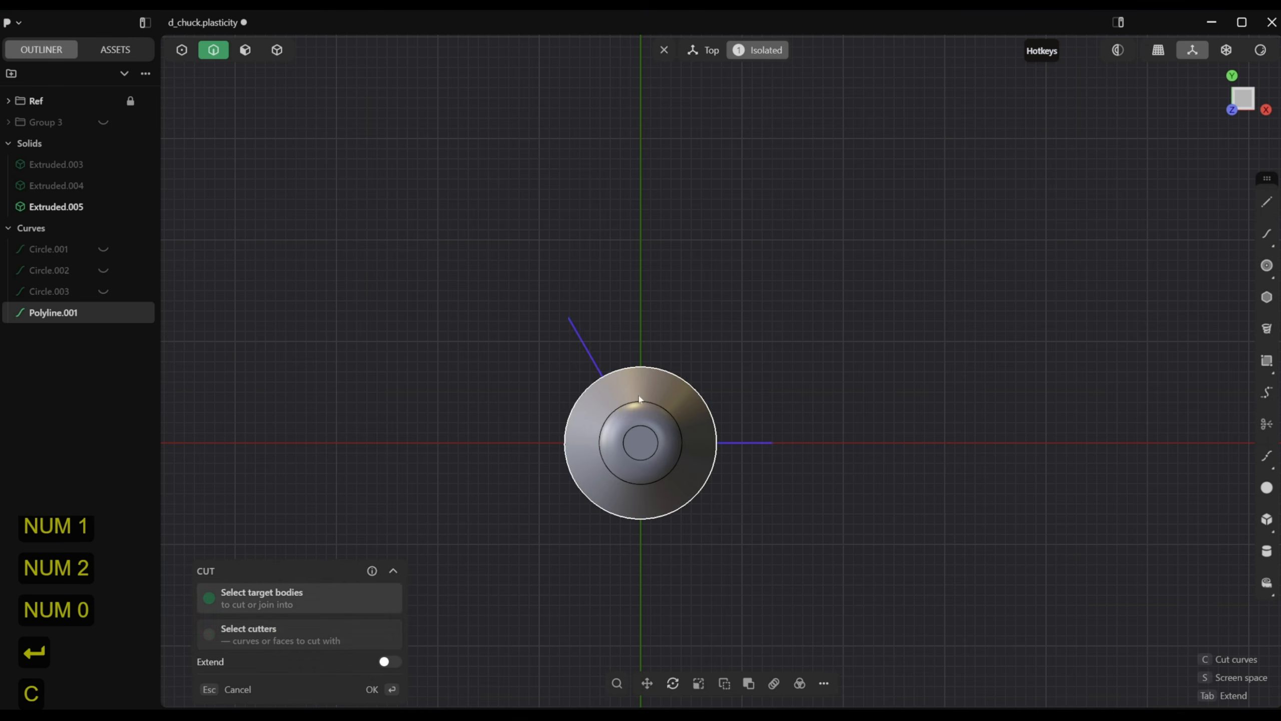
{"action": "left_click", "coordinate": [644, 463]}
{"action": "left_click", "coordinate": [382, 684]}
{"action": "key", "text": "x"}
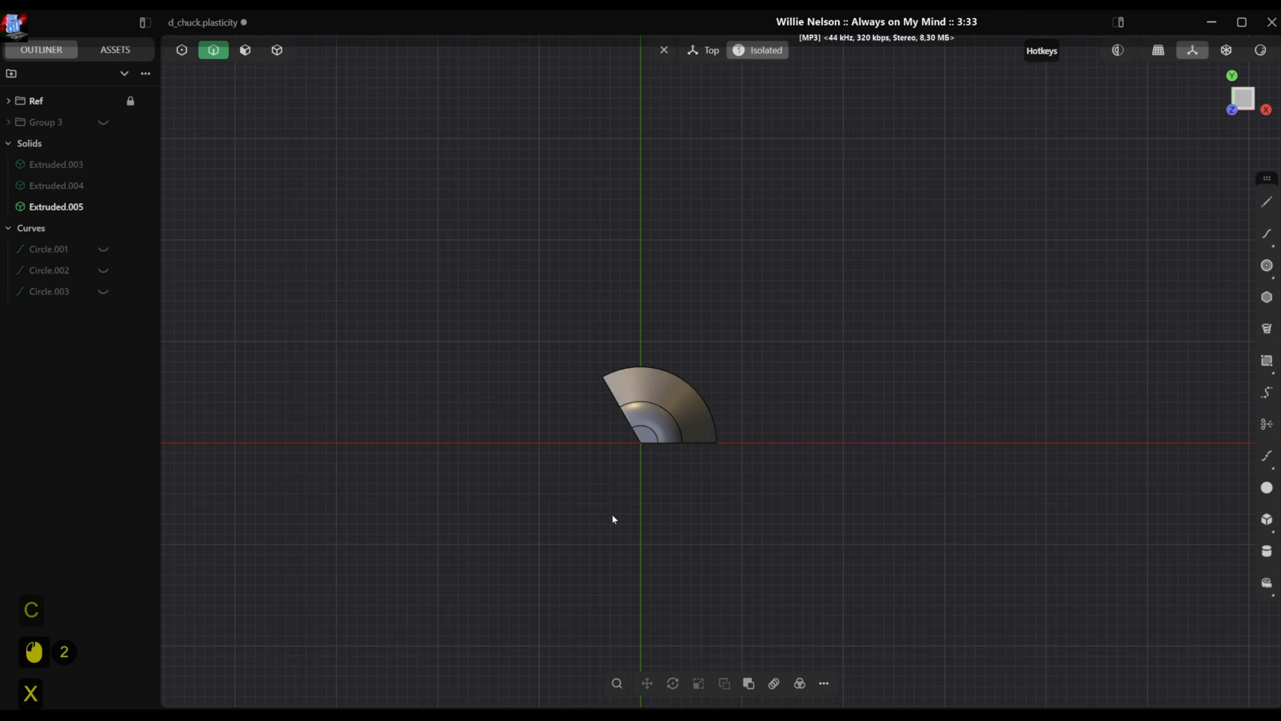
Chamfer the wedge's inner vertical edge at the centre by 2.9 mm
{"action": "scroll", "coordinate": [641, 463], "scroll_direction": "up", "scroll_amount": 15}
{"action": "left_click_drag", "start_coordinate": [641, 464], "coordinate": [675, 366], "text": "alt"}
{"action": "left_click", "coordinate": [642, 339]}
{"action": "key", "text": "KP_7"}
{"action": "scroll", "coordinate": [625, 409], "scroll_direction": "up", "scroll_amount": 20}
{"action": "left_click_drag", "start_coordinate": [628, 402], "coordinate": [699, 278]}
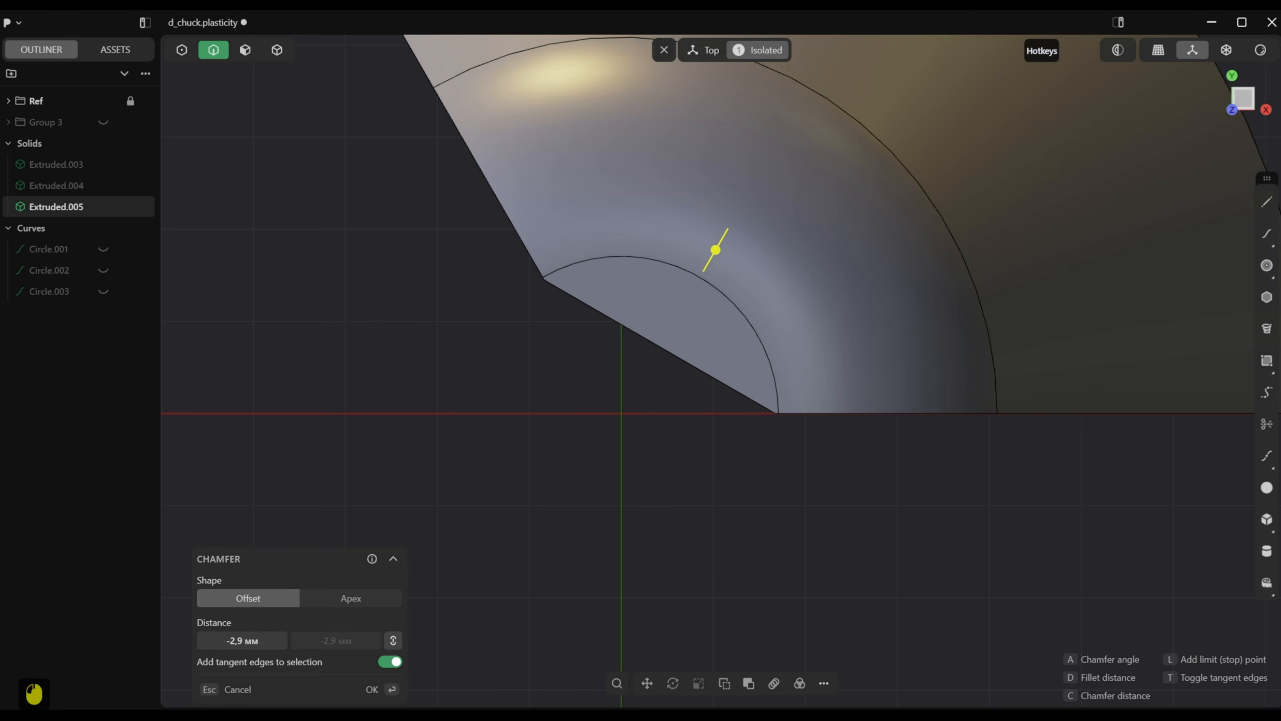
{"action": "left_click", "coordinate": [368, 691]}
Round the wedge's two outer vertical edges with a chordal fillet
{"action": "scroll", "coordinate": [547, 515], "scroll_direction": "down", "scroll_amount": 20}
{"action": "left_click_drag", "start_coordinate": [546, 515], "coordinate": [685, 527], "text": "alt"}
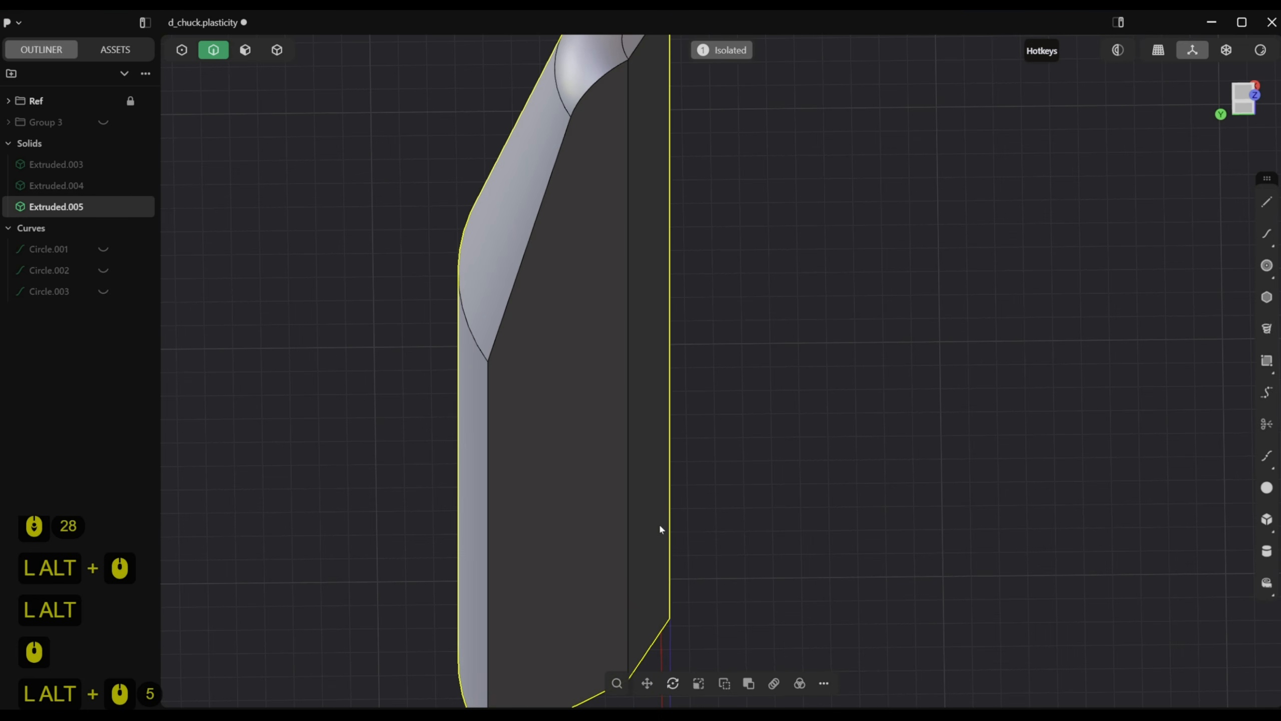
{"action": "left_click", "coordinate": [489, 532]}
{"action": "scroll", "coordinate": [488, 533], "scroll_direction": "down", "scroll_amount": 10}
{"action": "left_click_drag", "start_coordinate": [489, 532], "coordinate": [408, 538], "text": "alt"}
{"action": "left_click", "coordinate": [750, 550], "text": "shift"}
{"action": "middle_click_drag", "start_coordinate": [750, 550], "coordinate": [694, 470], "text": "alt"}
{"action": "left_click_drag", "start_coordinate": [239, 573], "coordinate": [334, 549]}
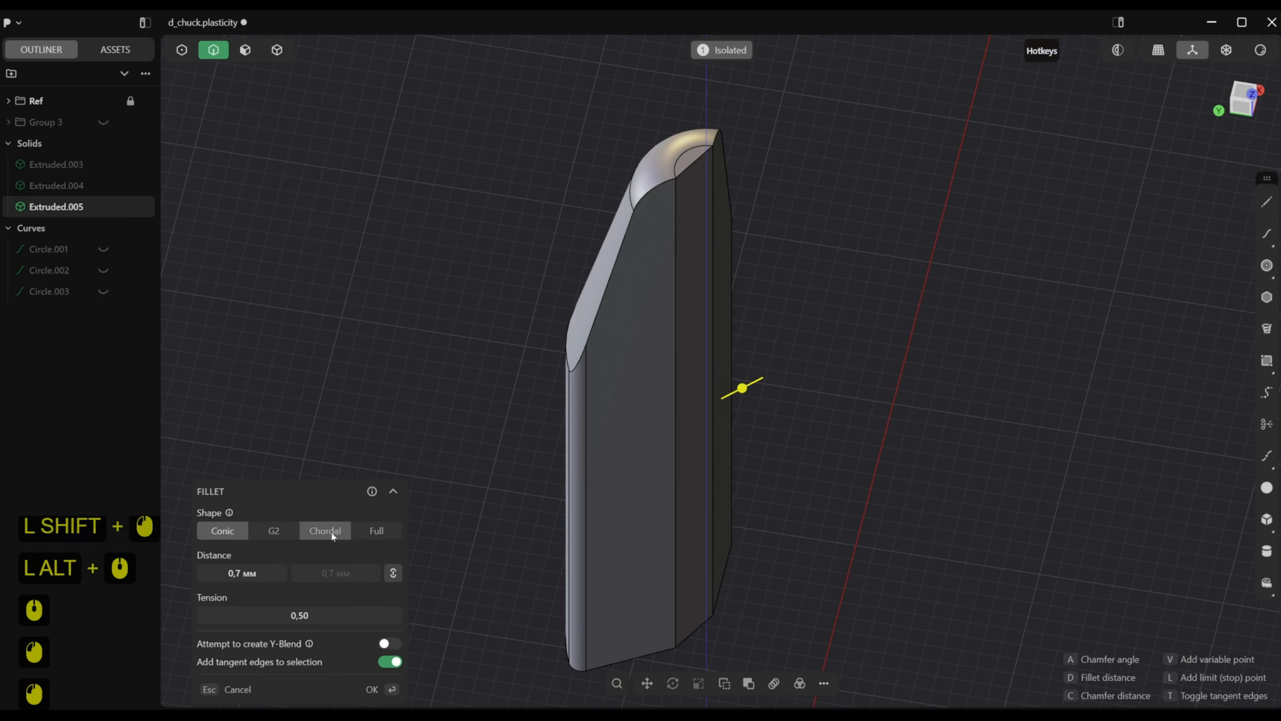
{"action": "left_click", "coordinate": [326, 531]}
{"action": "left_click_drag", "start_coordinate": [242, 591], "coordinate": [304, 591]}
{"action": "left_click", "coordinate": [374, 689]}
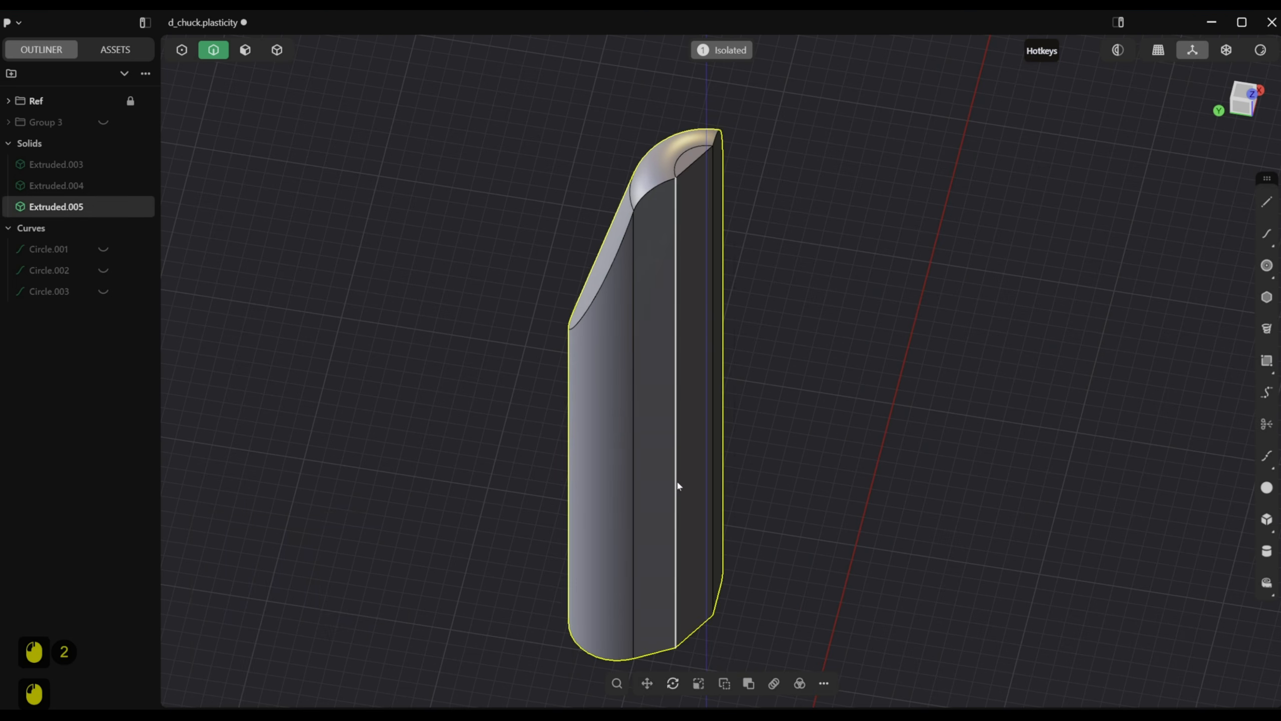
Fillet the two vertical edges bordering the wedge's inner chamfer face by 0.2 mm
{"action": "left_click", "coordinate": [677, 478]}
{"action": "middle_click_drag", "start_coordinate": [676, 479], "coordinate": [706, 469], "text": "alt"}
{"action": "left_click", "coordinate": [713, 467], "text": "shift"}
{"action": "left_click_drag", "start_coordinate": [229, 573], "coordinate": [236, 573]}
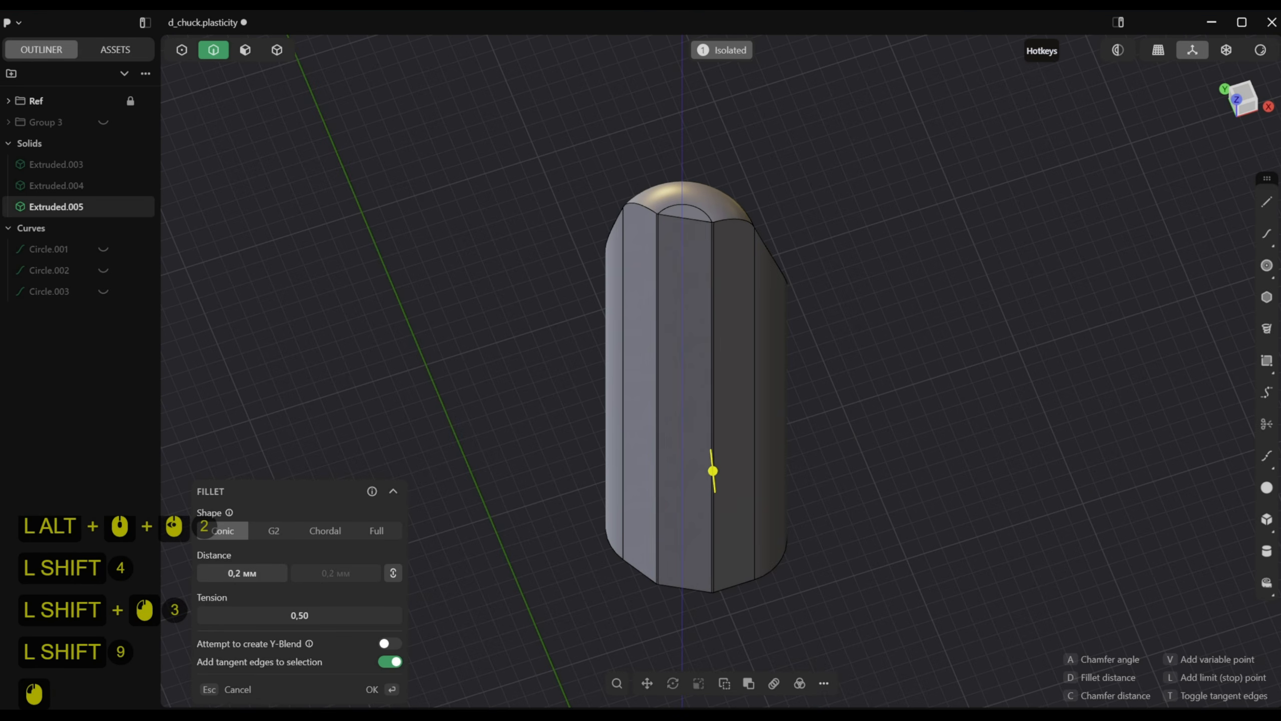
{"action": "left_click", "coordinate": [274, 530]}
{"action": "left_click", "coordinate": [384, 687]}
Apply a 0.2 mm chordal fillet along the outline of the jaw's sloped face and exit isolation
{"action": "middle_click_drag", "start_coordinate": [400, 673], "coordinate": [581, 405], "text": "alt"}
{"action": "left_click", "coordinate": [578, 404]}
{"action": "left_click_drag", "start_coordinate": [231, 573], "coordinate": [234, 573]}
{"action": "left_click", "coordinate": [348, 534]}
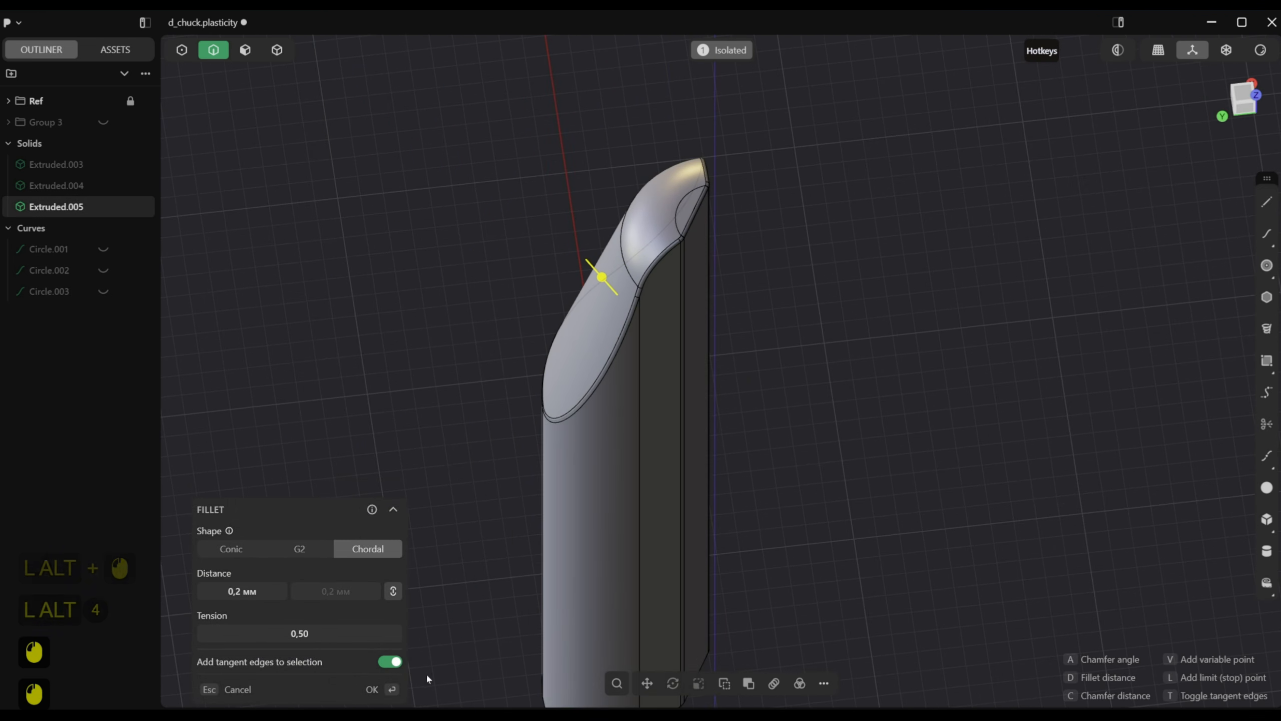
{"action": "left_click", "coordinate": [372, 689]}
{"action": "left_click", "coordinate": [730, 50]}
Round the upper edge of the middle body's central hole with a 0.5 mm chordal fillet
{"action": "scroll", "coordinate": [697, 358], "scroll_direction": "down", "scroll_amount": 20}
{"action": "scroll", "coordinate": [697, 358], "scroll_direction": "up", "scroll_amount": 7}
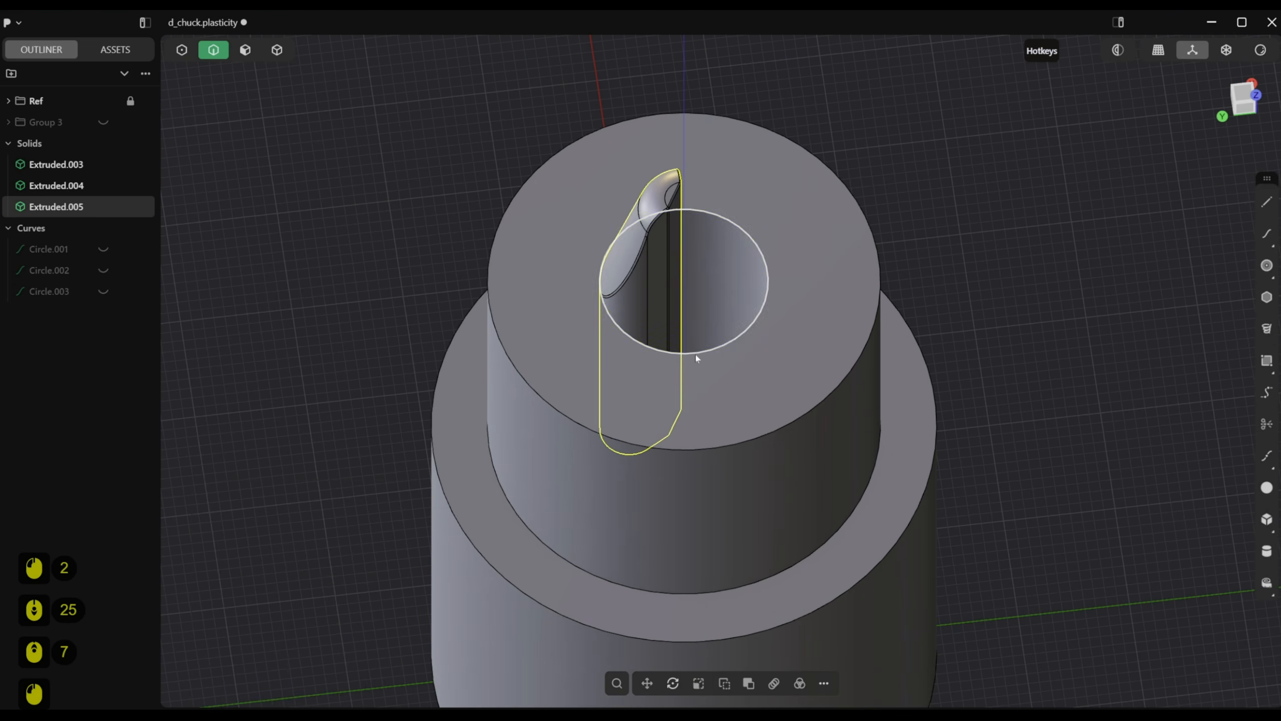
{"action": "double_click", "coordinate": [696, 357]}
{"action": "key", "text": "f"}
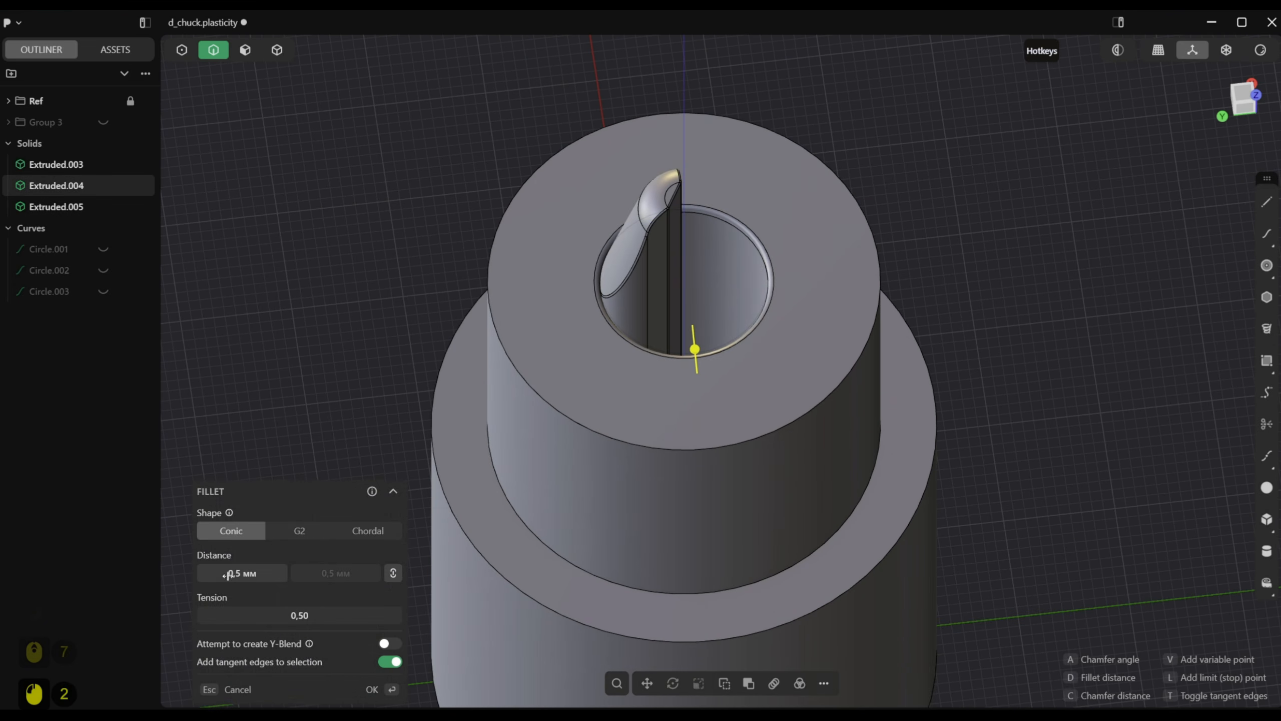
{"action": "left_click", "coordinate": [368, 531]}
{"action": "scroll", "coordinate": [610, 288], "scroll_direction": "down", "scroll_amount": 19}
{"action": "left_click_drag", "start_coordinate": [610, 287], "coordinate": [635, 235], "text": "alt"}
{"action": "middle_click_drag", "start_coordinate": [635, 235], "coordinate": [643, 96], "text": "alt"}
{"action": "scroll", "coordinate": [659, 465], "scroll_direction": "up", "scroll_amount": 7}
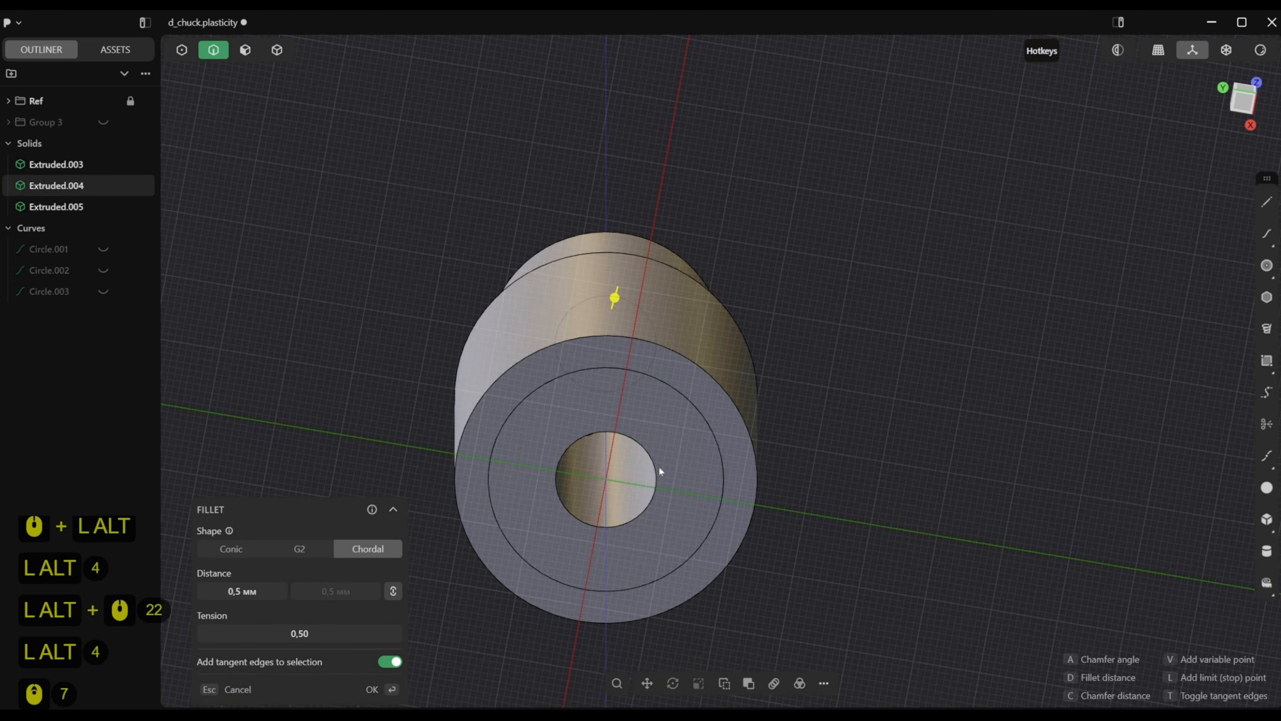
{"action": "left_click", "coordinate": [373, 689]}
Round the bottom edge of the middle body's central hole with a chordal fillet
{"action": "left_click", "coordinate": [651, 496]}
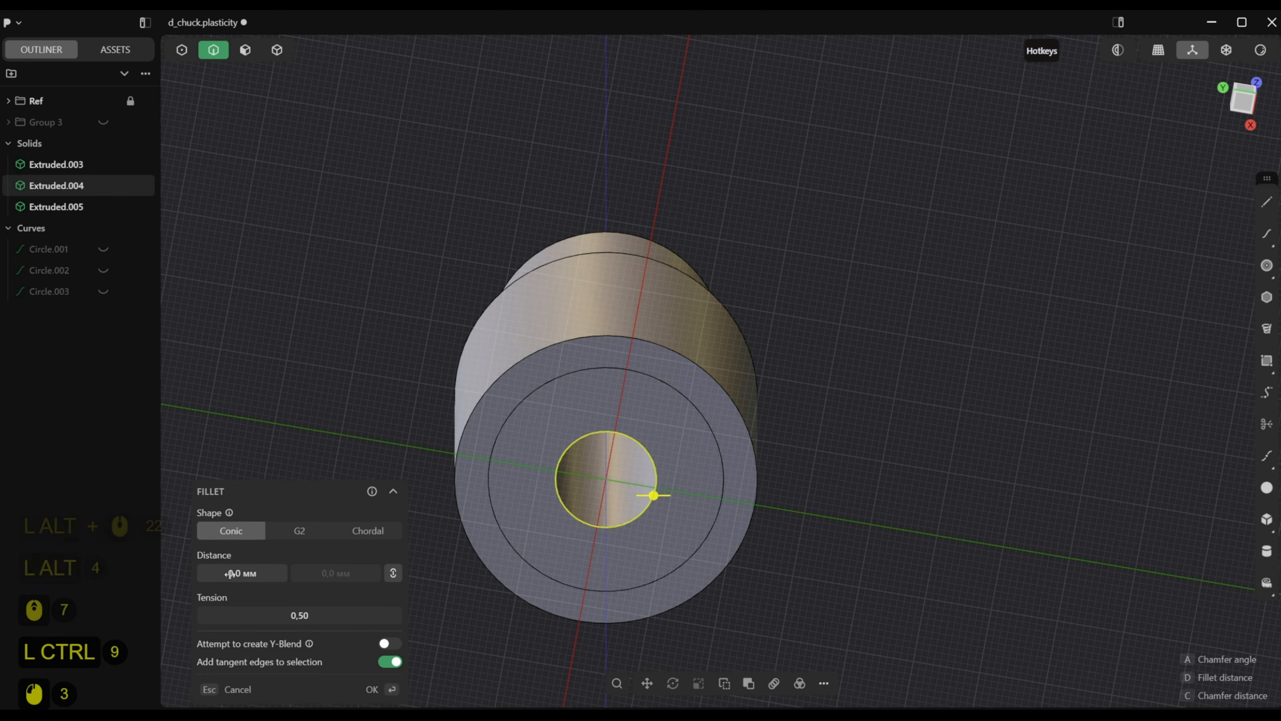
{"action": "left_click_drag", "start_coordinate": [652, 496], "coordinate": [651, 496]}
{"action": "left_click", "coordinate": [351, 536]}
{"action": "left_click", "coordinate": [382, 689]}
Chamfer the middle body's outer top edge by about 5.9 mm to match the reference shoulder
{"action": "middle_click_drag", "start_coordinate": [563, 484], "coordinate": [545, 656], "text": "alt"}
{"action": "middle_click_drag", "start_coordinate": [542, 550], "coordinate": [556, 591]}
{"action": "scroll", "coordinate": [572, 375], "scroll_direction": "up", "scroll_amount": 5}
{"action": "left_click", "coordinate": [614, 328]}
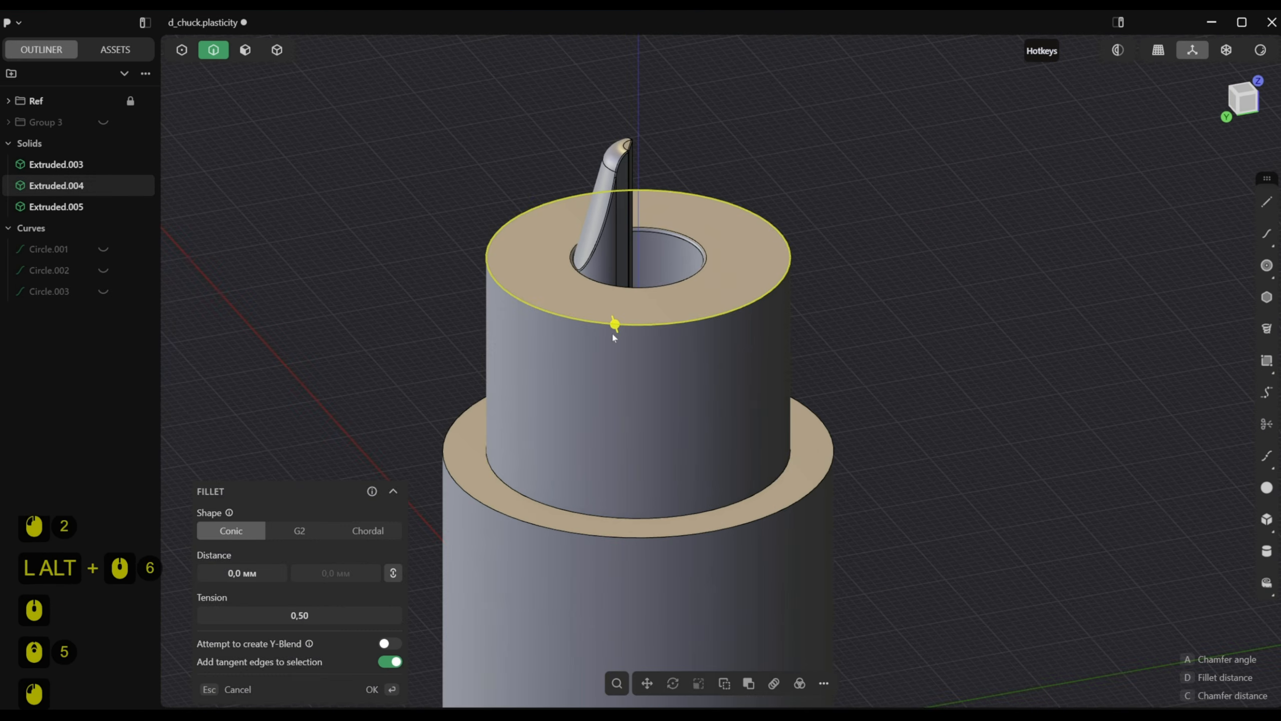
{"action": "key", "text": "KP_1"}
{"action": "middle_click_drag", "start_coordinate": [242, 308], "coordinate": [534, 379]}
{"action": "scroll", "coordinate": [522, 379], "scroll_direction": "up", "scroll_amount": 4}
{"action": "left_click_drag", "start_coordinate": [250, 574], "coordinate": [242, 573]}
{"action": "left_click_drag", "start_coordinate": [532, 228], "coordinate": [558, 253]}
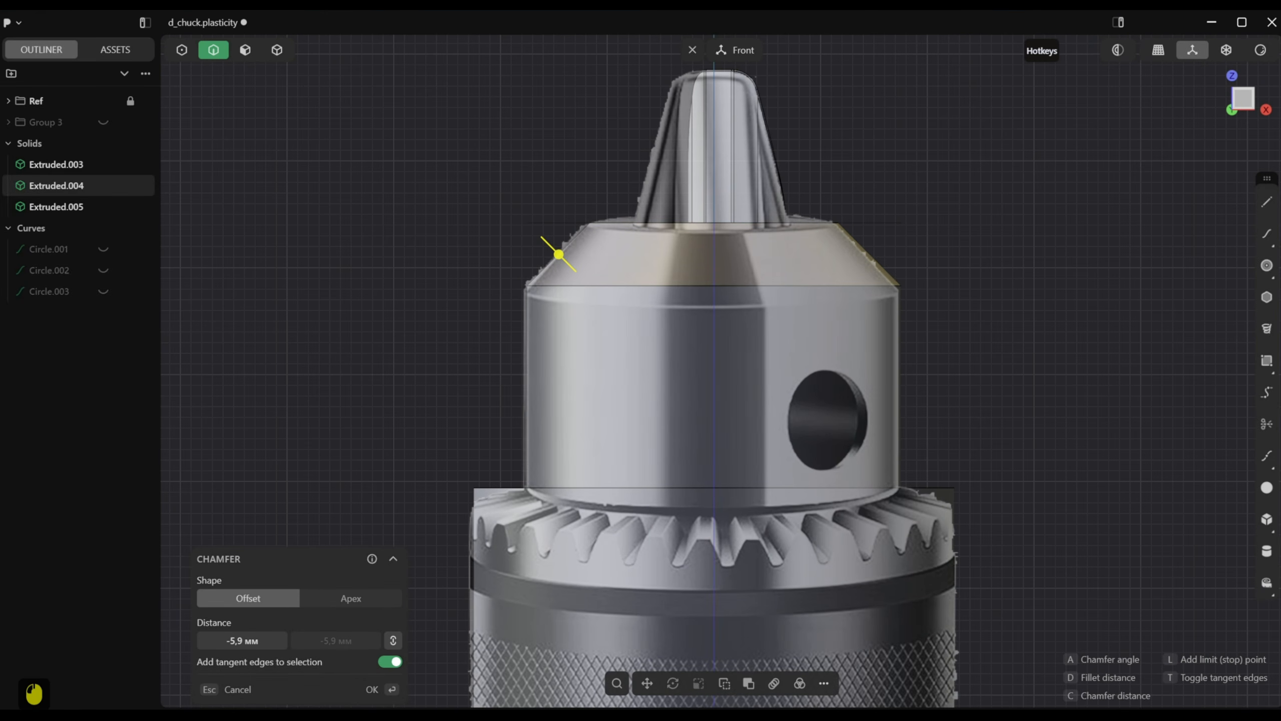
{"action": "left_click", "coordinate": [374, 692]}
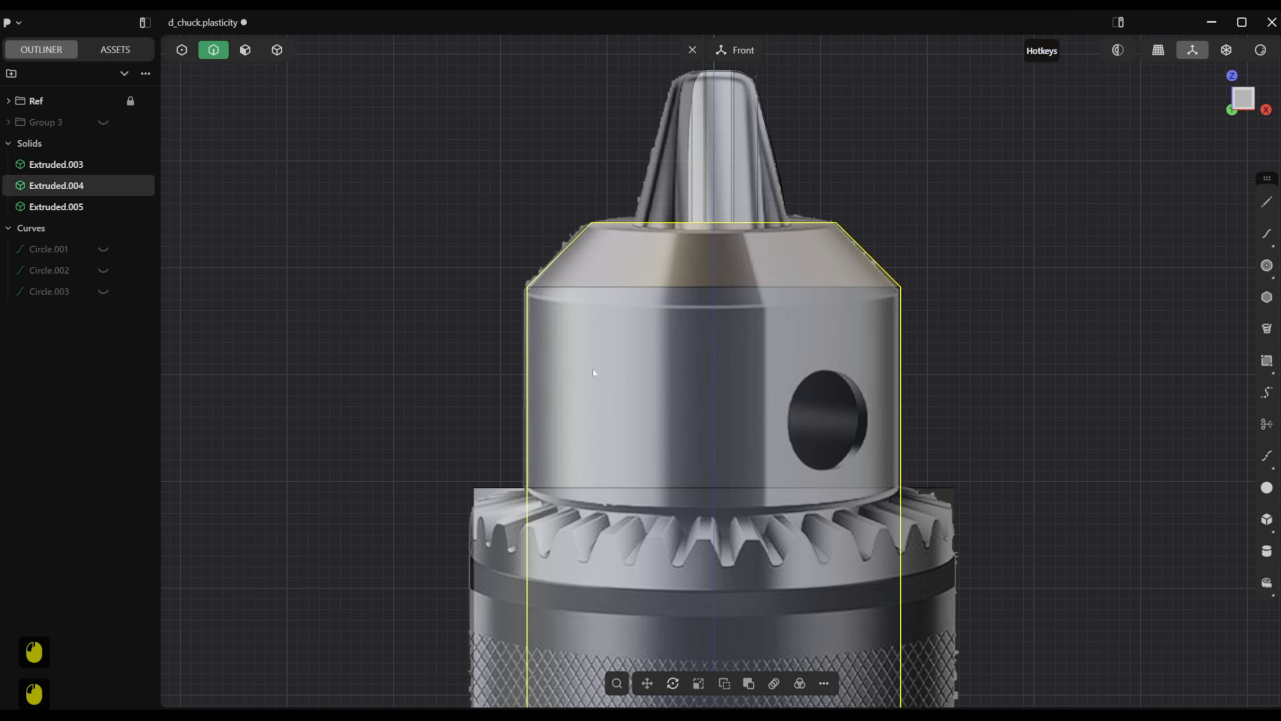
Round the lower and upper edges of the middle body's conical shoulder with a 0.5 mm chordal fillet
{"action": "left_click", "coordinate": [631, 287]}
{"action": "middle_click_drag", "start_coordinate": [633, 286], "coordinate": [636, 312], "text": "alt"}
{"action": "left_click", "coordinate": [655, 210], "text": "shift"}
{"action": "left_click_drag", "start_coordinate": [227, 570], "coordinate": [242, 570]}
{"action": "left_click", "coordinate": [324, 534]}
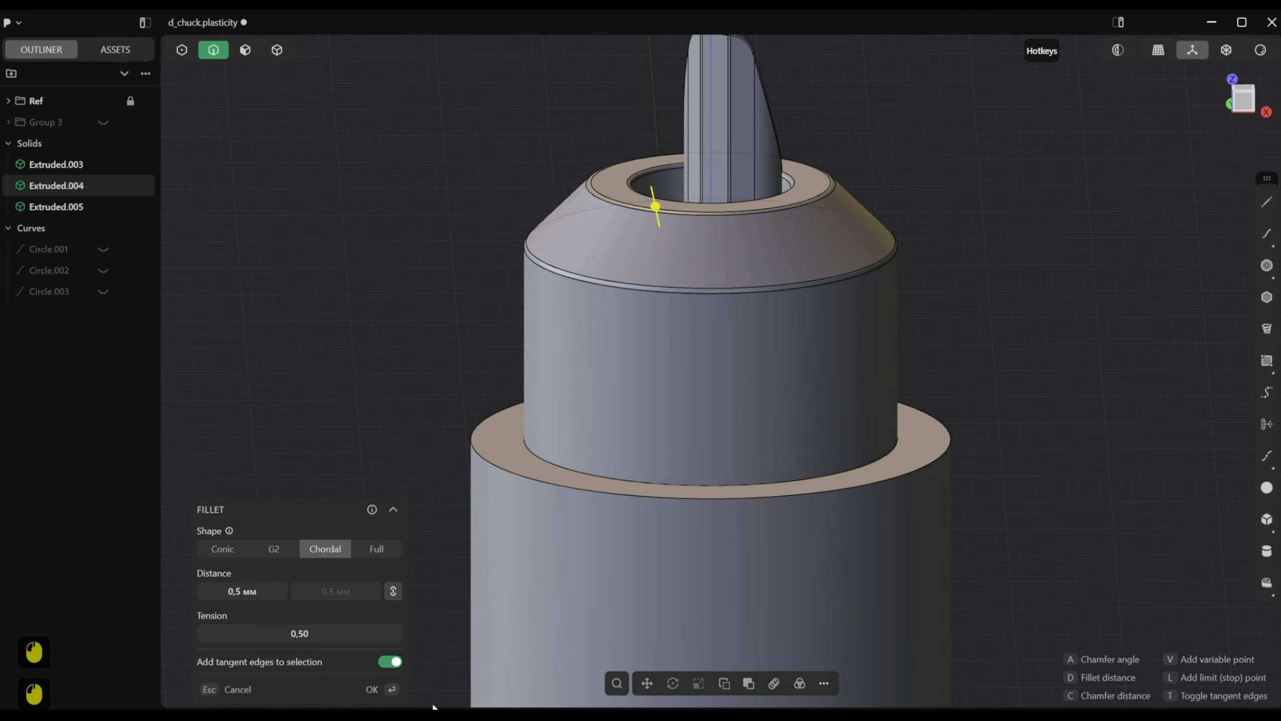
{"action": "left_click", "coordinate": [376, 693]}
Chamfer the outer top edge of the large sleeve by about 2.5 mm, matching the reference in front view
{"action": "scroll", "coordinate": [576, 580], "scroll_direction": "down", "scroll_amount": 4}
{"action": "middle_click_drag", "start_coordinate": [577, 581], "coordinate": [545, 505]}
{"action": "scroll", "coordinate": [555, 484], "scroll_direction": "up", "scroll_amount": 7}
{"action": "left_click", "coordinate": [577, 420]}
{"action": "mouse_move", "coordinate": [243, 578]}
{"action": "left_mouse_down"}
{"action": "mouse_move", "coordinate": [222, 576]}
{"action": "mouse_move", "coordinate": [237, 573]}
{"action": "left_mouse_up"}
{"action": "key", "text": "KP_1"}
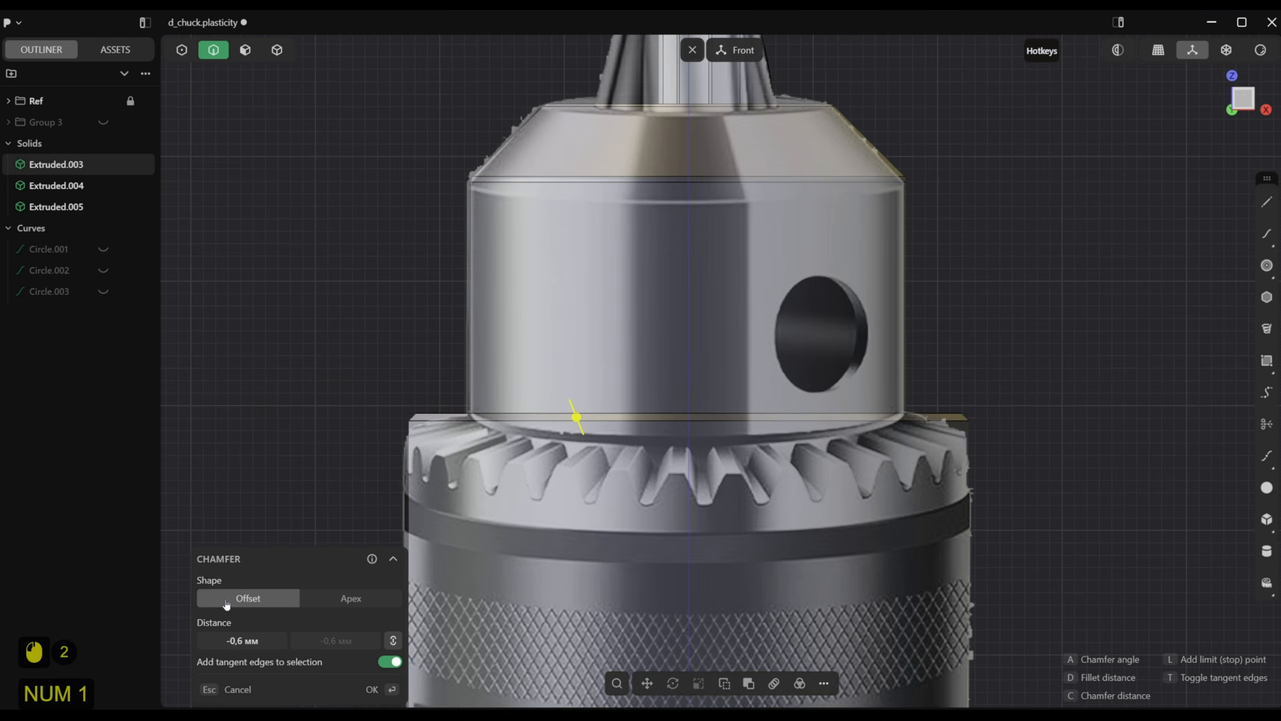
{"action": "middle_click_drag", "start_coordinate": [481, 359], "coordinate": [490, 339]}
{"action": "scroll", "coordinate": [490, 339], "scroll_direction": "up", "scroll_amount": 6}
{"action": "left_click_drag", "start_coordinate": [236, 640], "coordinate": [201, 640]}
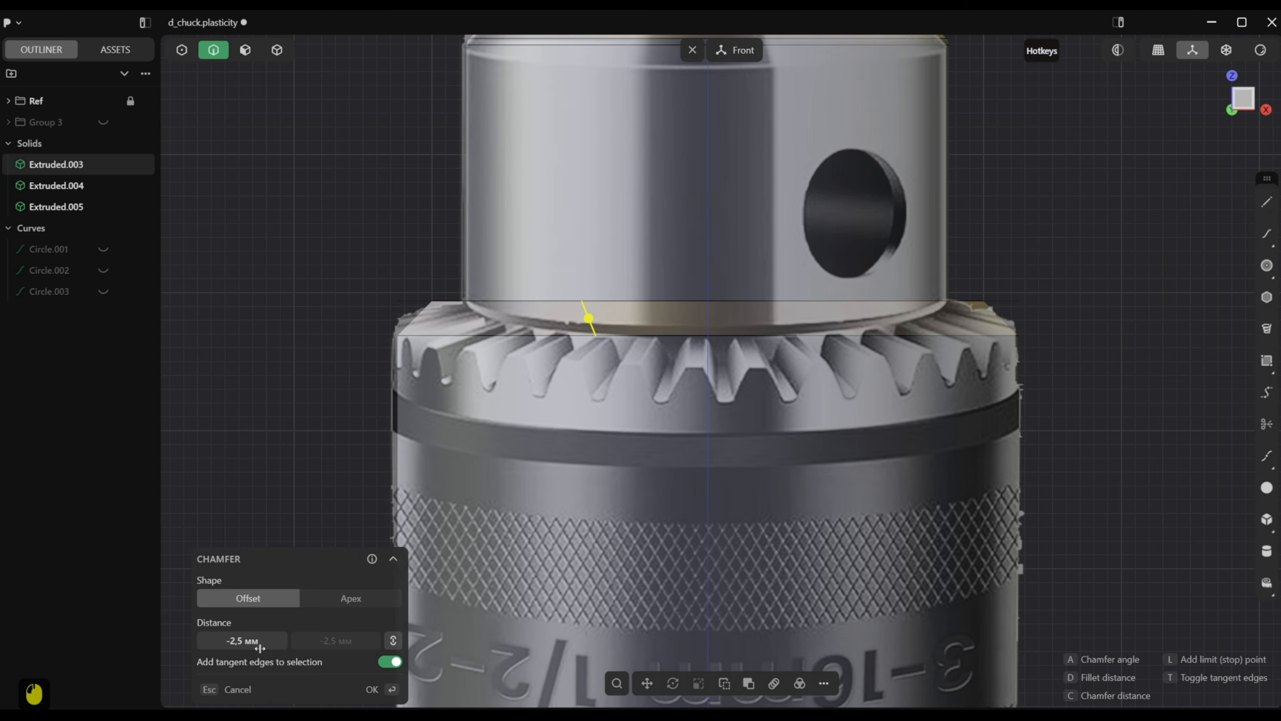
Widen one distance of the sleeve's chamfer to about 5.1 mm, toward the middle body, and apply the chamfer
{"action": "left_click_drag", "start_coordinate": [253, 642], "coordinate": [236, 642]}
{"action": "middle_click_drag", "start_coordinate": [509, 610], "coordinate": [558, 586], "text": "alt"}
{"action": "left_click_drag", "start_coordinate": [256, 641], "coordinate": [241, 642]}
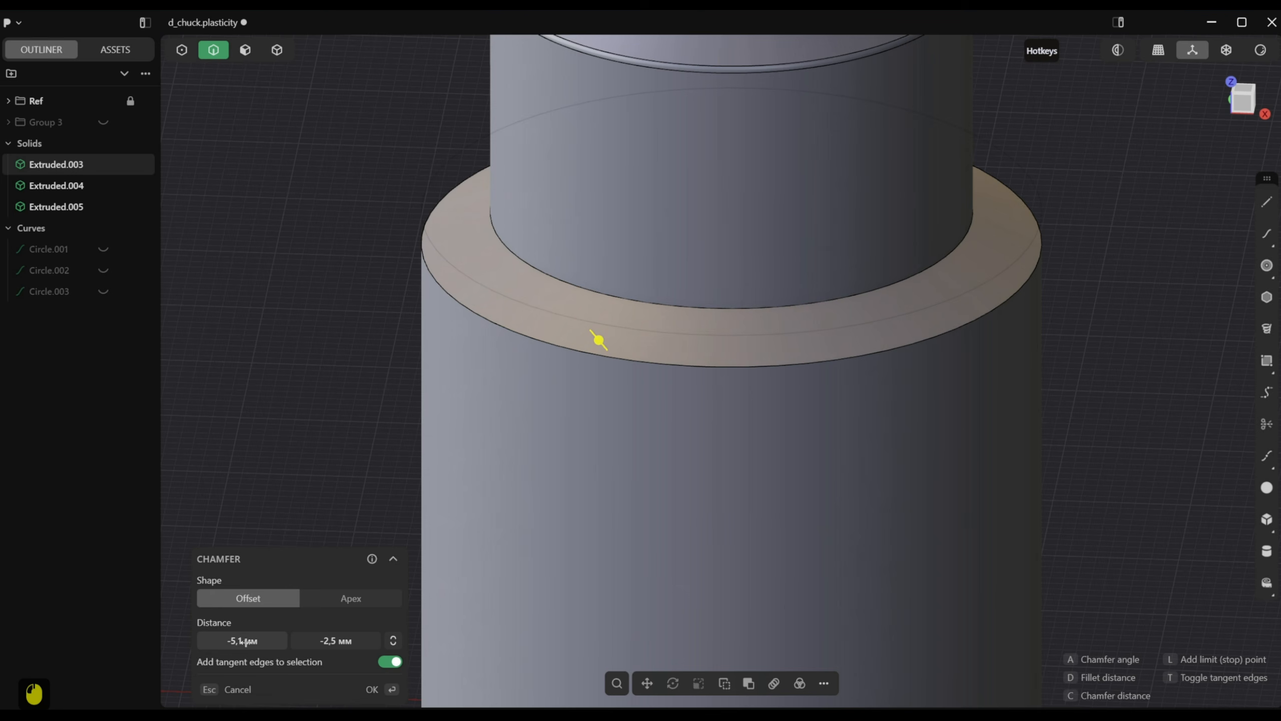
{"action": "left_click", "coordinate": [373, 690]}
Draw a straight line down the sleeve's chamfered face, from the front of its inner edge to its outer edge
{"action": "scroll", "coordinate": [781, 431], "scroll_direction": "down", "scroll_amount": 8}
{"action": "middle_click_drag", "start_coordinate": [766, 439], "coordinate": [741, 430], "text": "alt"}
{"action": "key", "text": "KP_1"}
{"action": "scroll", "coordinate": [726, 394], "scroll_direction": "up", "scroll_amount": 20}
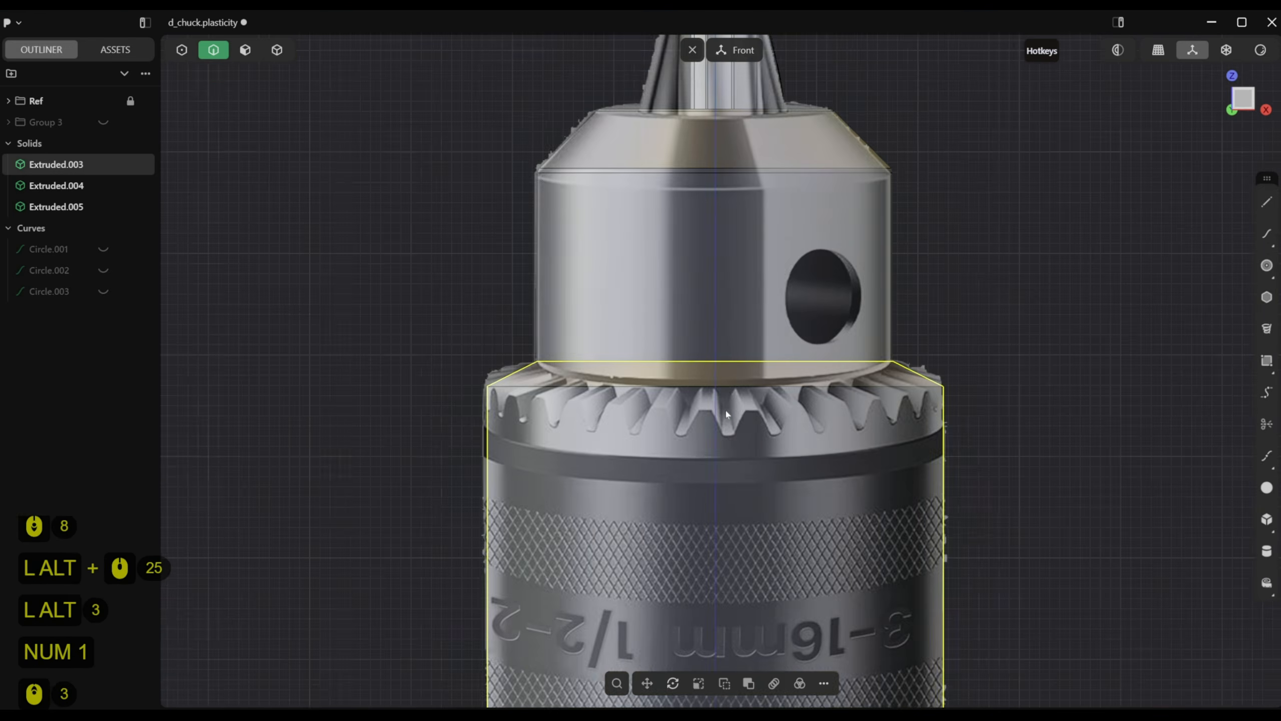
{"action": "left_click", "coordinate": [1272, 208]}
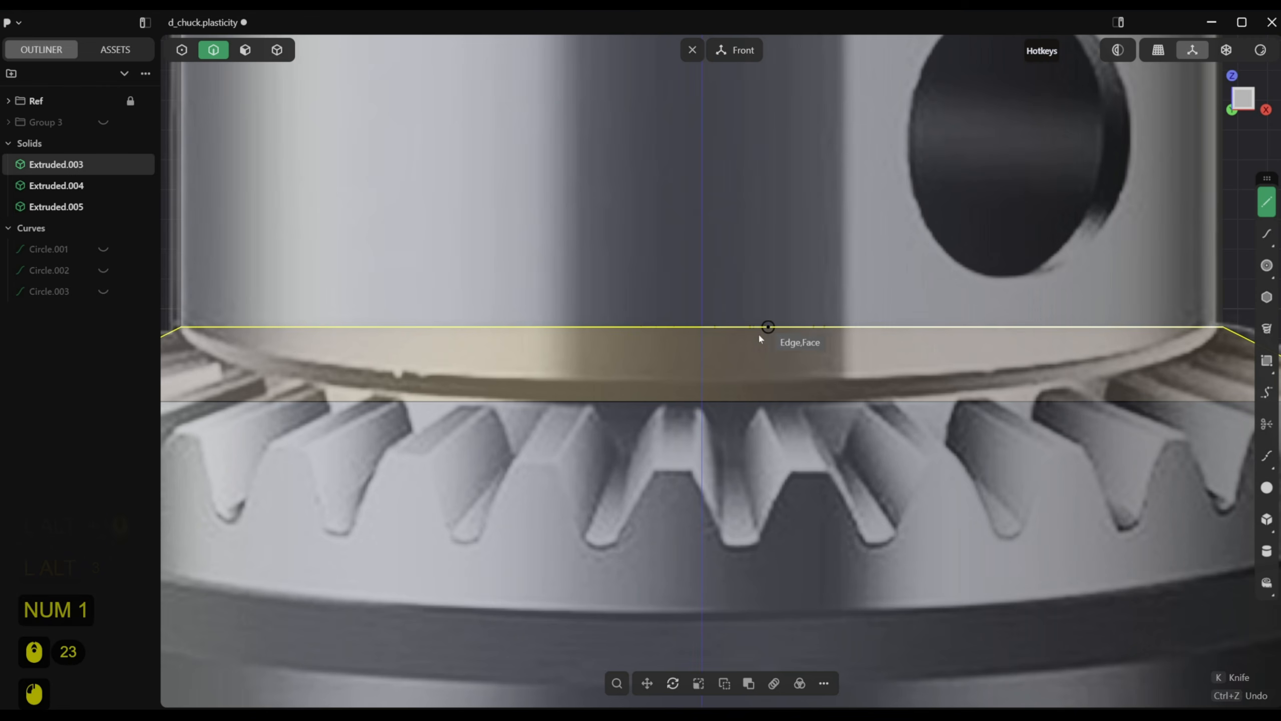
{"action": "left_click", "coordinate": [703, 333]}
{"action": "scroll", "coordinate": [742, 419], "scroll_direction": "down", "scroll_amount": 6}
{"action": "middle_click_drag", "start_coordinate": [741, 419], "coordinate": [769, 477], "text": "alt"}
{"action": "left_click", "coordinate": [723, 414]}
{"action": "right_click", "coordinate": [940, 454]}
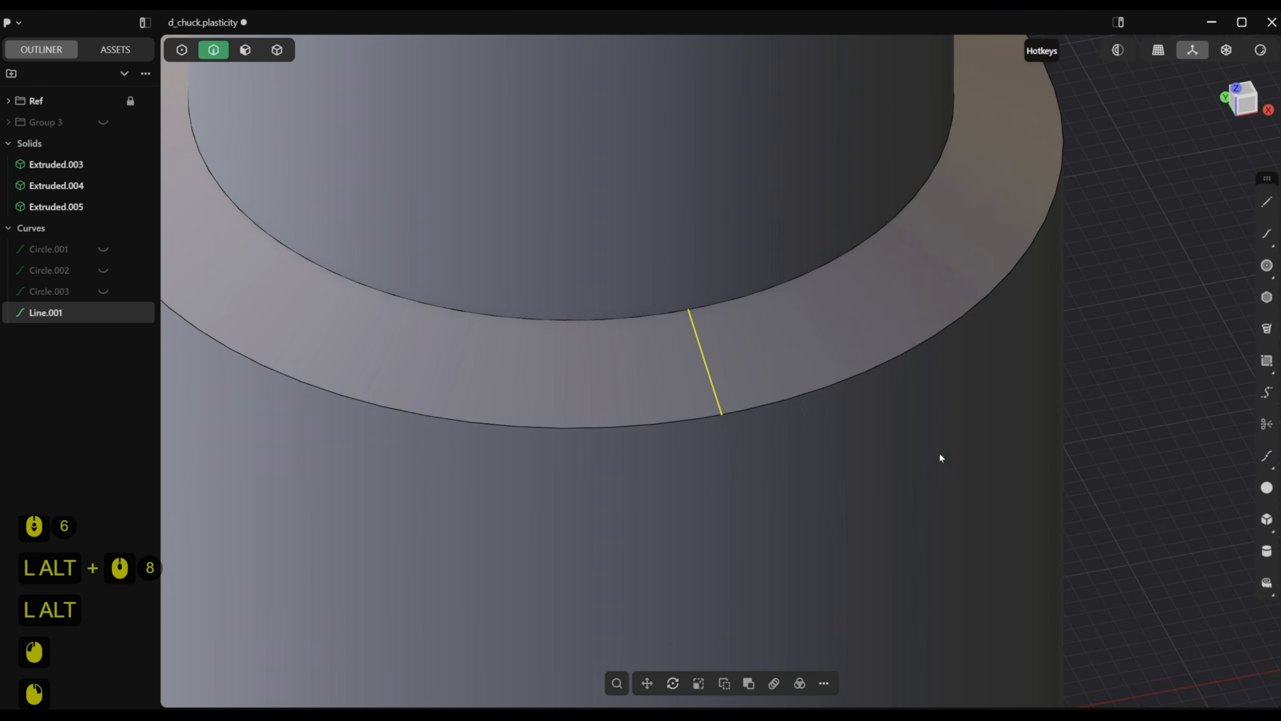
Hide the jaw and the middle body so that only the sleeve and the new line are shown
{"action": "scroll", "coordinate": [783, 483], "scroll_direction": "down", "scroll_amount": 5}
{"action": "scroll", "coordinate": [783, 484], "scroll_direction": "down", "scroll_amount": 7}
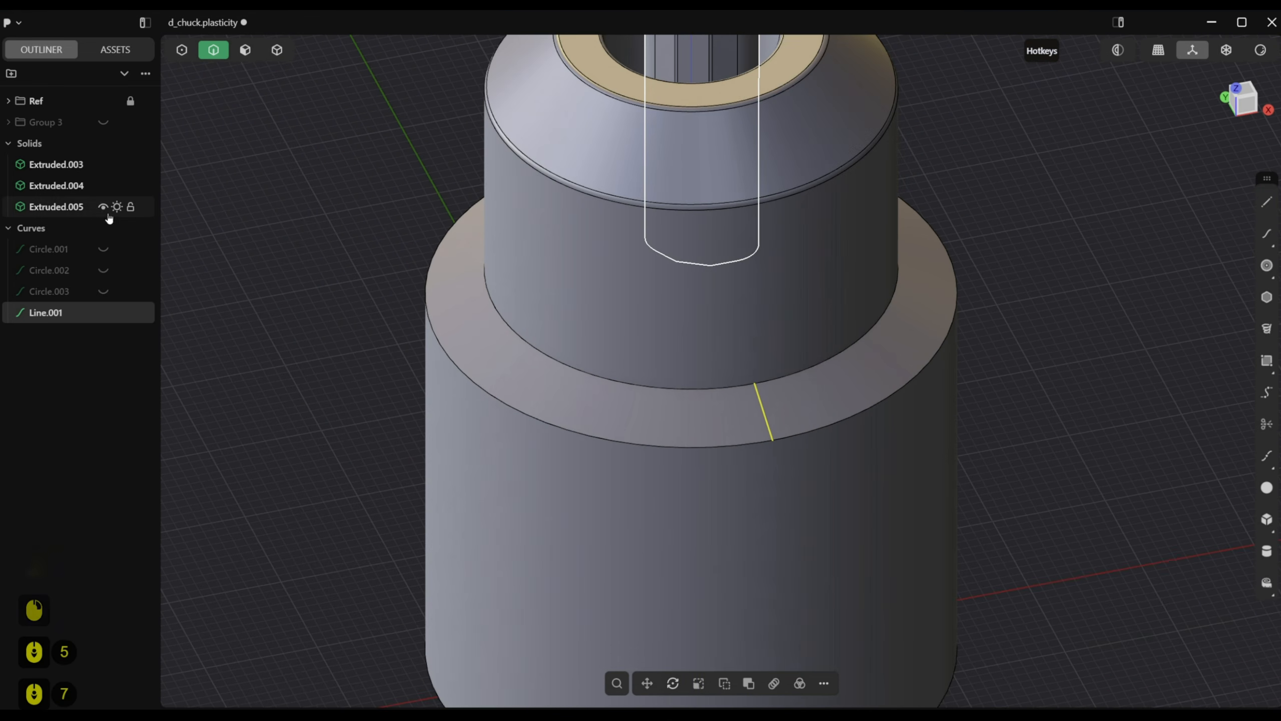
{"action": "left_click", "coordinate": [102, 207]}
{"action": "left_click", "coordinate": [103, 185]}
Create a pipe along the line with a vertex count of 5 and a section size of 1.5 mm
{"action": "scroll", "coordinate": [769, 409], "scroll_direction": "up", "scroll_amount": 18}
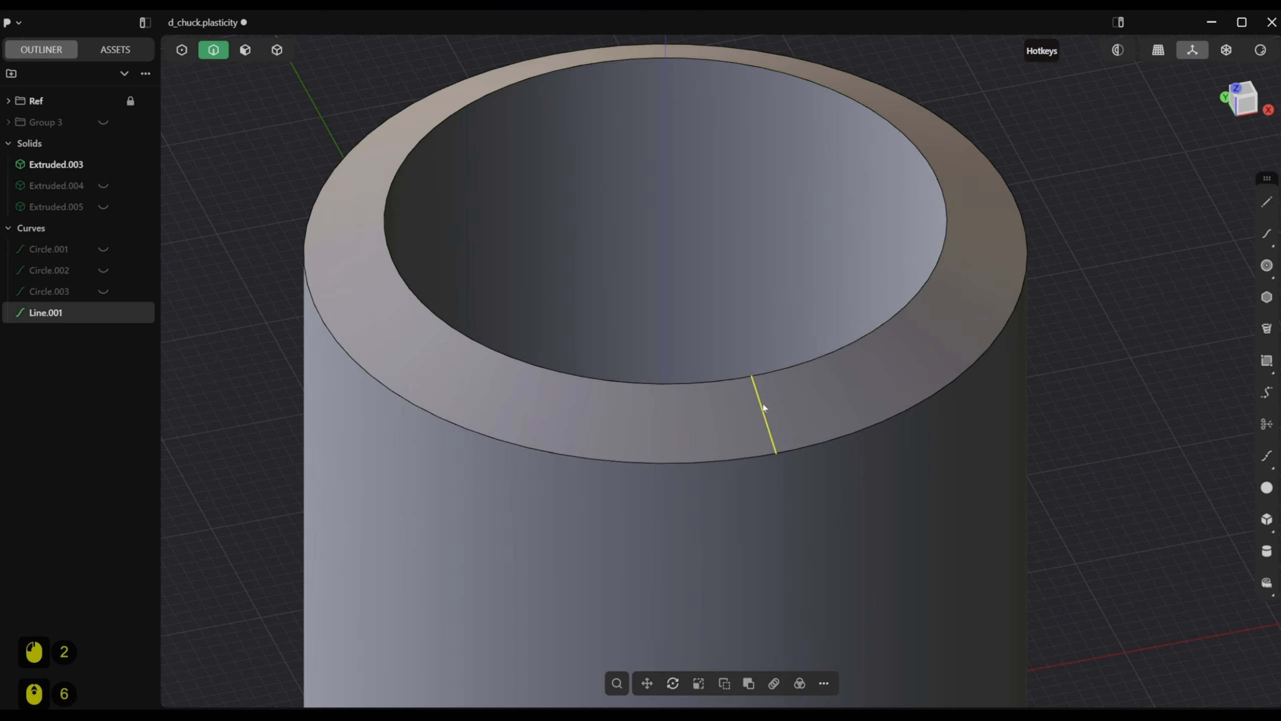
{"action": "key", "text": "p"}
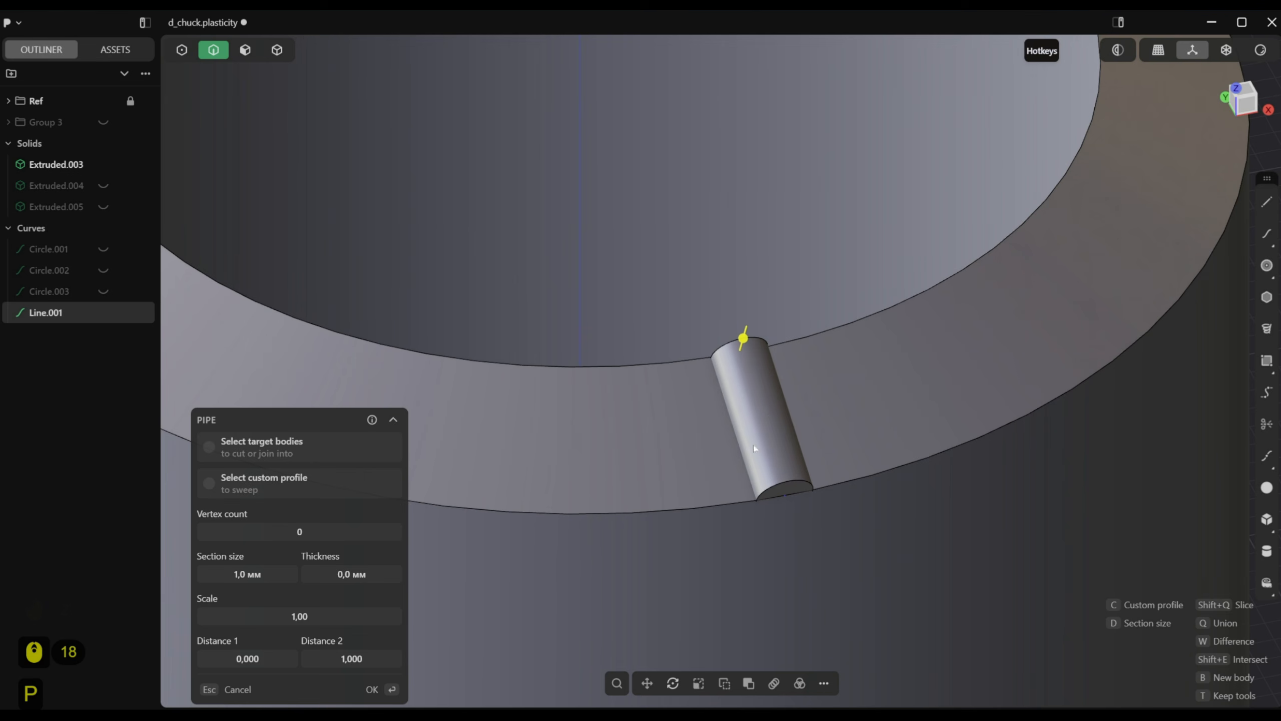
{"action": "left_click", "coordinate": [311, 532]}
{"action": "type", "text": "5"}
{"action": "key", "text": "Return"}
{"action": "scroll", "coordinate": [783, 520], "scroll_direction": "down", "scroll_amount": 4}
{"action": "left_click_drag", "start_coordinate": [782, 520], "coordinate": [748, 482], "text": "alt"}
{"action": "scroll", "coordinate": [748, 482], "scroll_direction": "up", "scroll_amount": 14}
{"action": "left_click", "coordinate": [247, 489]}
{"action": "type", "text": "1.5"}
{"action": "key", "text": "Return"}
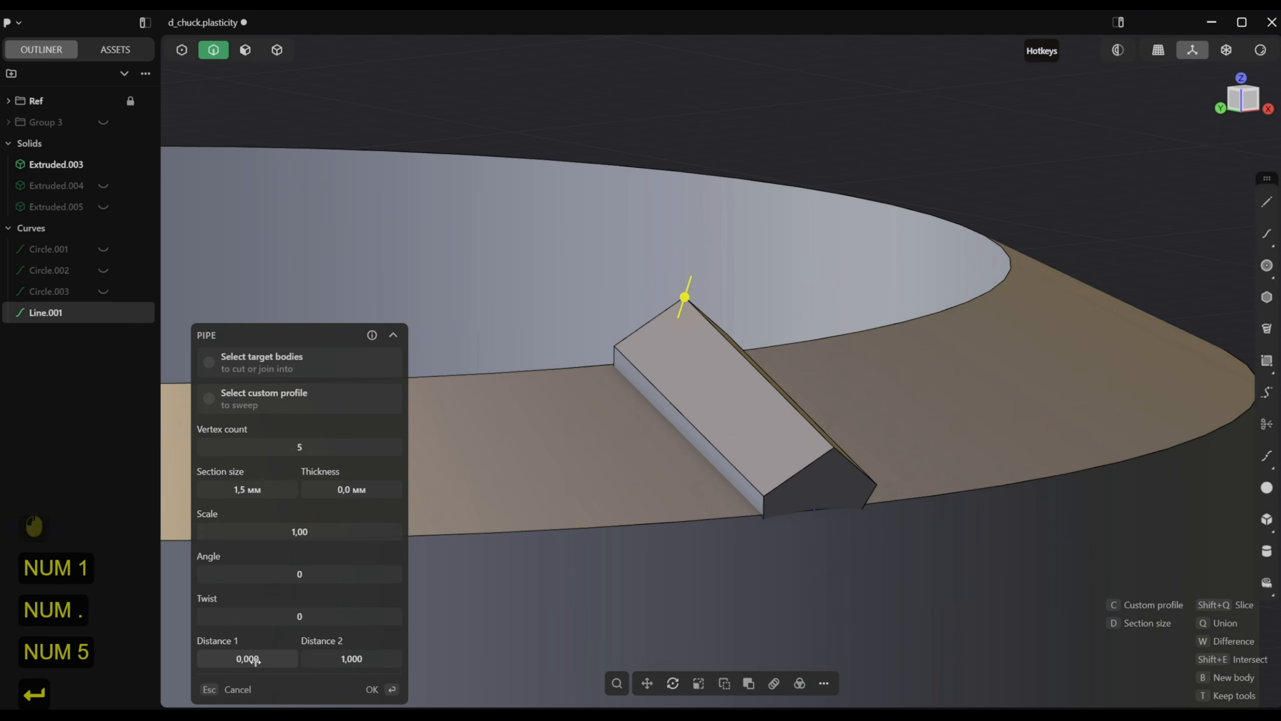
Extend the pipe's ends to distances of -0.085 and 1.159, apply it, and hide its guide line
{"action": "left_click_drag", "start_coordinate": [254, 661], "coordinate": [249, 661]}
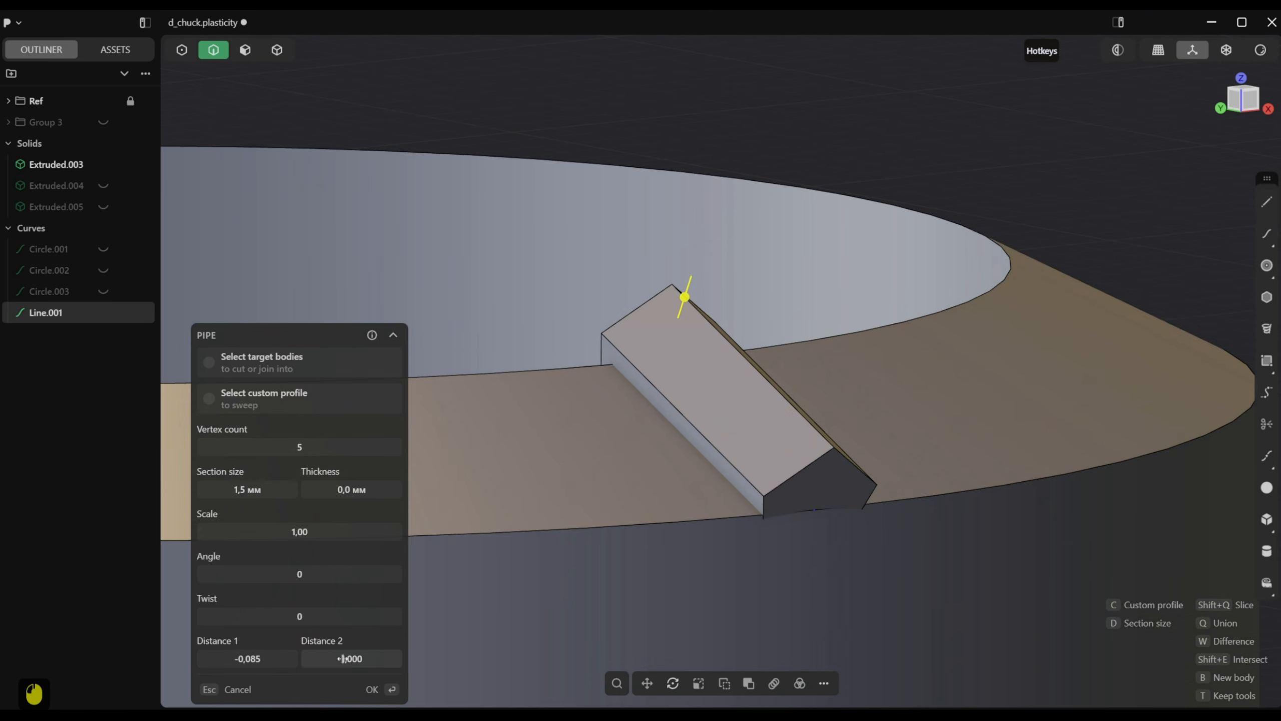
{"action": "left_click_drag", "start_coordinate": [351, 659], "coordinate": [359, 659]}
{"action": "scroll", "coordinate": [577, 535], "scroll_direction": "down", "scroll_amount": 16}
{"action": "middle_click_drag", "start_coordinate": [540, 588], "coordinate": [405, 665], "text": "alt"}
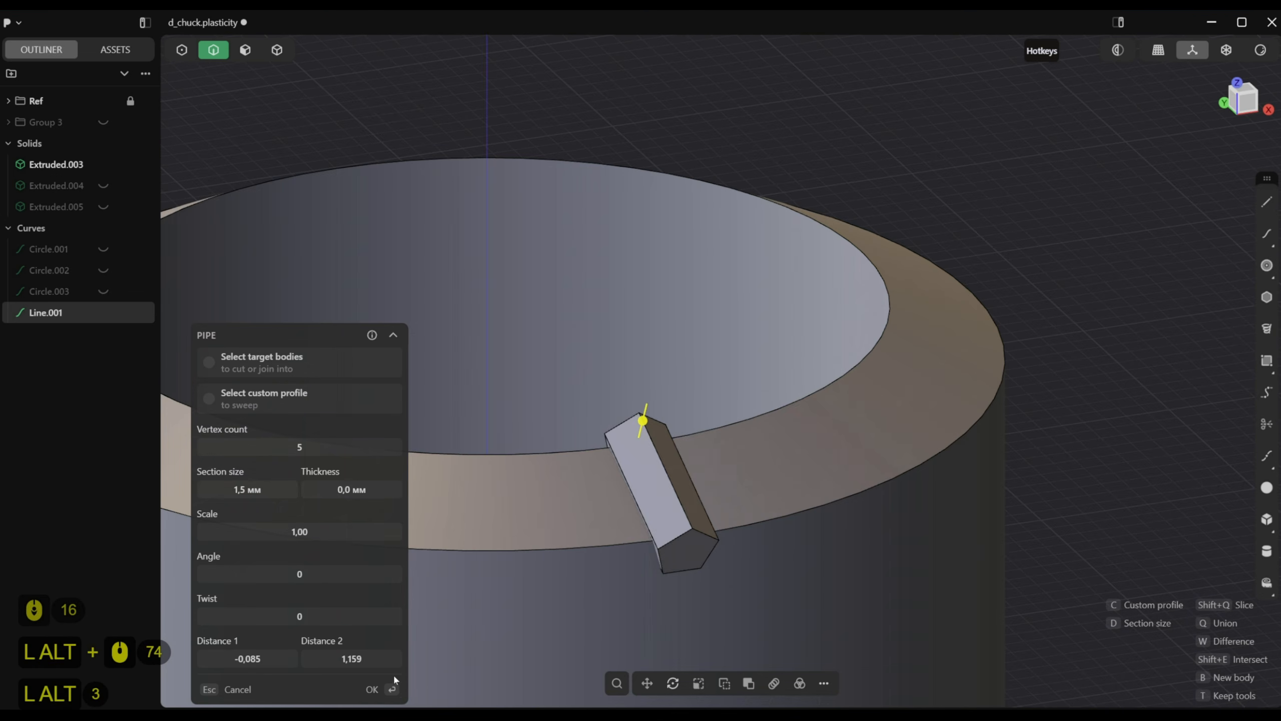
{"action": "left_click", "coordinate": [372, 688]}
{"action": "left_click", "coordinate": [59, 340]}
{"action": "left_click", "coordinate": [104, 335]}
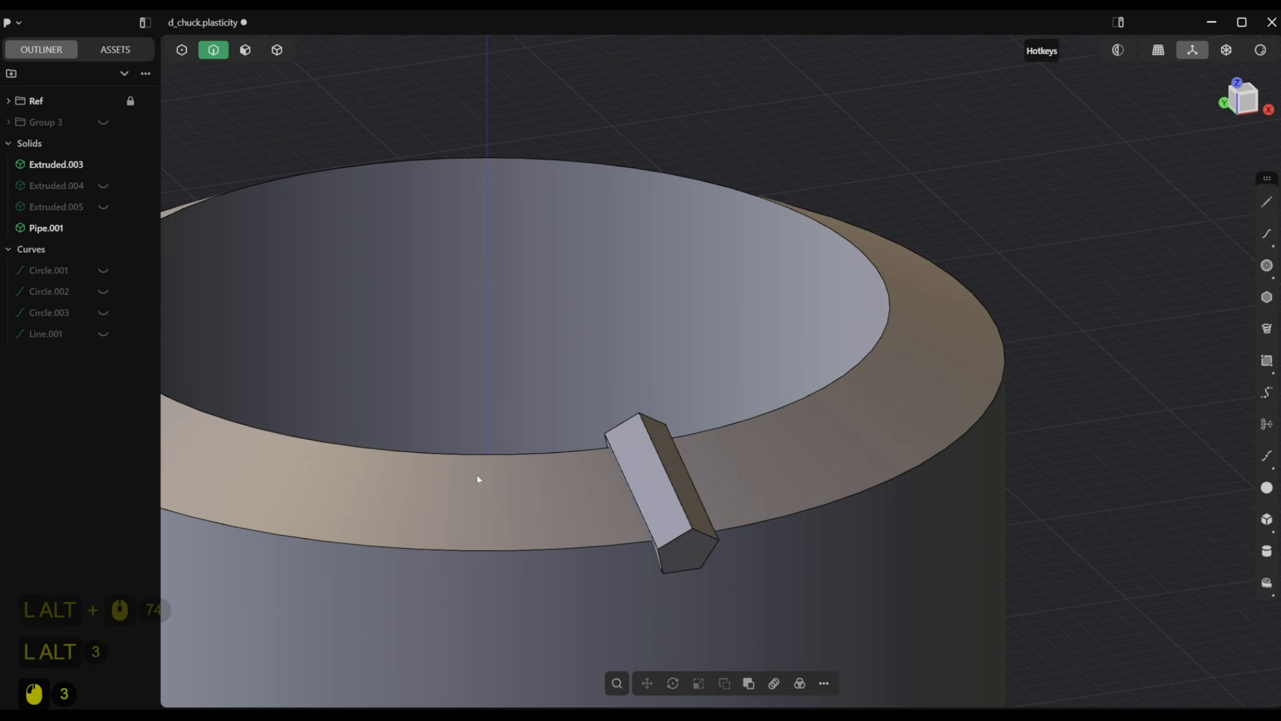
Subtract the five-sided pipe from the sleeve with a Boolean difference to cut a groove across the chamfer
{"action": "scroll", "coordinate": [641, 536], "scroll_direction": "down", "scroll_amount": 4}
{"action": "middle_click_drag", "start_coordinate": [640, 536], "coordinate": [686, 536], "text": "alt"}
{"action": "scroll", "coordinate": [686, 536], "scroll_direction": "down", "scroll_amount": 12}
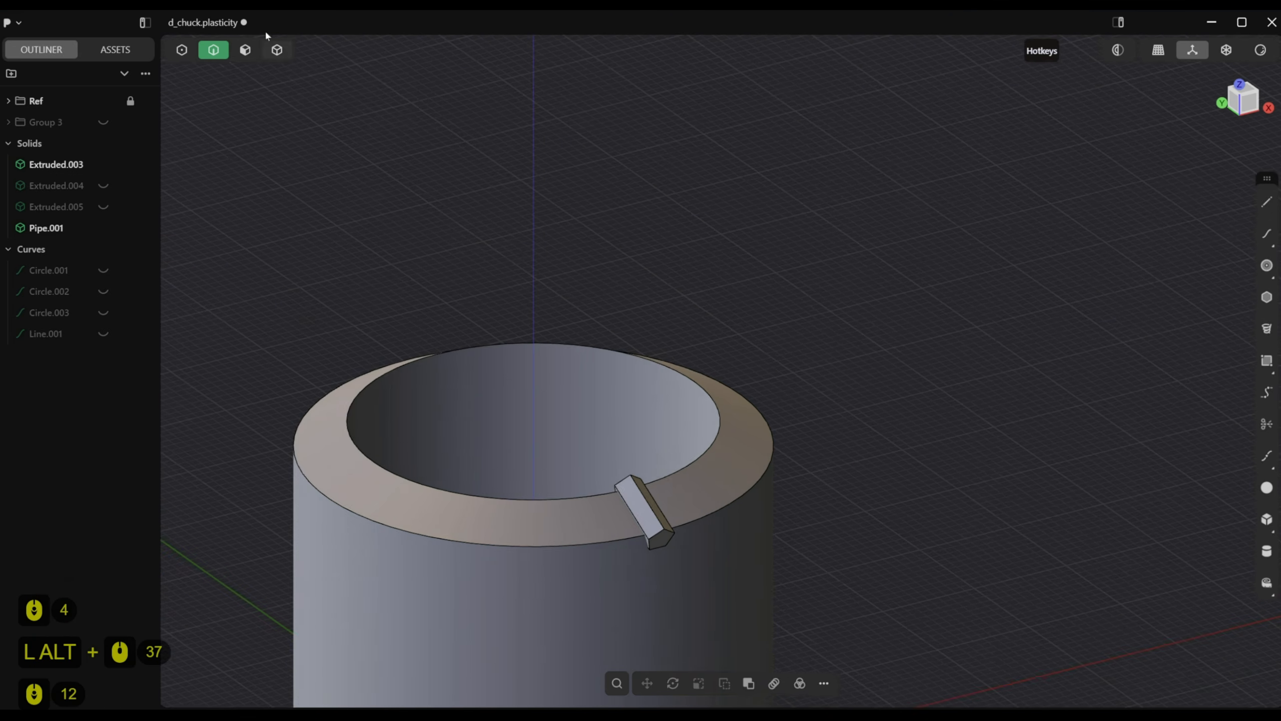
{"action": "left_click", "coordinate": [277, 50]}
{"action": "scroll", "coordinate": [440, 497], "scroll_direction": "up", "scroll_amount": 2}
{"action": "left_click", "coordinate": [438, 487]}
{"action": "key", "text": "q"}
{"action": "left_click", "coordinate": [620, 378]}
{"action": "left_click", "coordinate": [376, 689]}
Round the groove's two floor edges and two upper edges with a 0.3 mm chordal fillet
{"action": "scroll", "coordinate": [619, 386], "scroll_direction": "up", "scroll_amount": 20}
{"action": "middle_click_drag", "start_coordinate": [619, 386], "coordinate": [592, 394], "text": "alt"}
{"action": "scroll", "coordinate": [592, 394], "scroll_direction": "up", "scroll_amount": 6}
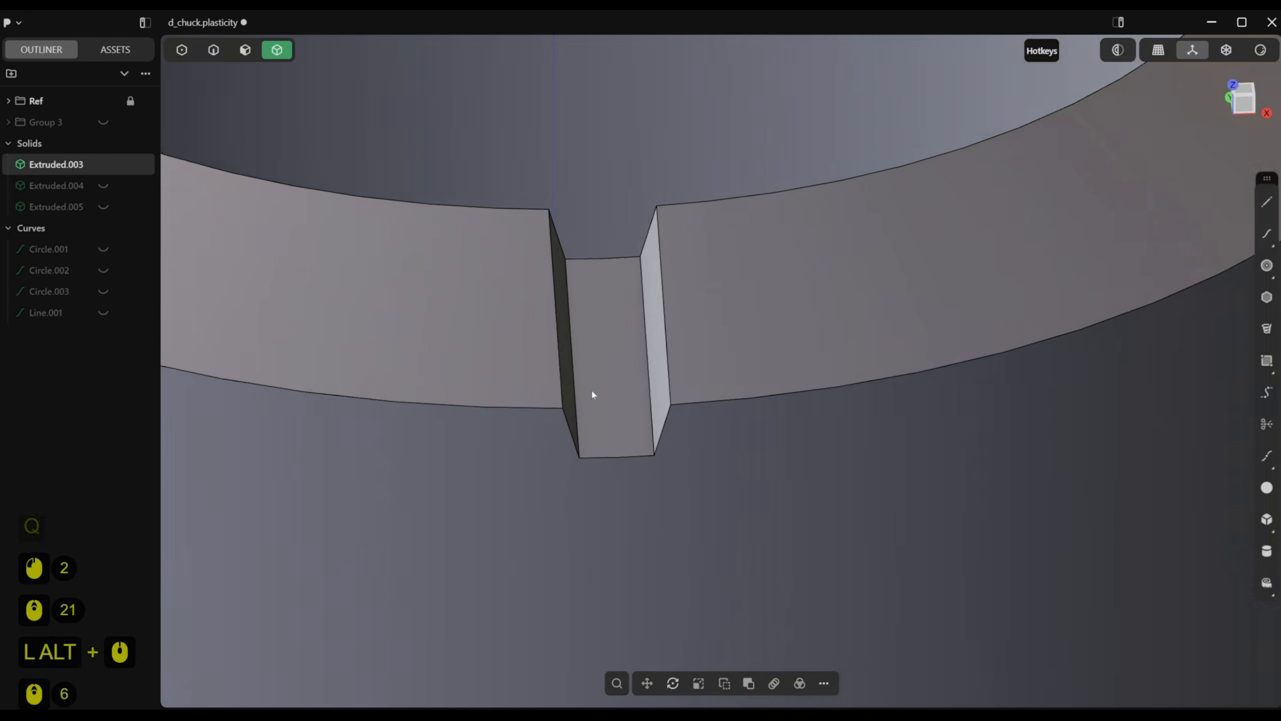
{"action": "key", "text": "2"}
{"action": "left_click", "coordinate": [574, 394]}
{"action": "left_click", "coordinate": [649, 393], "text": "shift"}
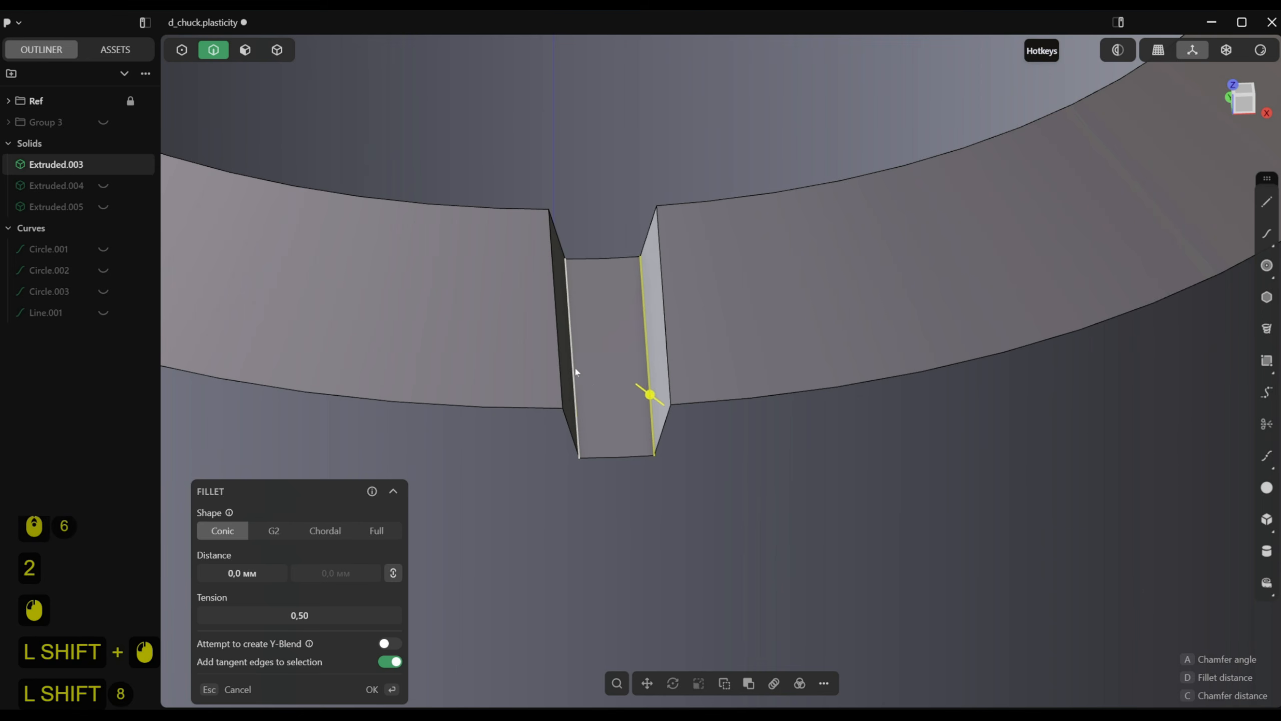
{"action": "left_click", "coordinate": [559, 358], "text": "shift"}
{"action": "left_click", "coordinate": [670, 358], "text": "shift"}
{"action": "middle_click_drag", "start_coordinate": [671, 358], "coordinate": [711, 336], "text": "alt"}
{"action": "left_click_drag", "start_coordinate": [248, 573], "coordinate": [293, 574]}
{"action": "left_click", "coordinate": [359, 534]}
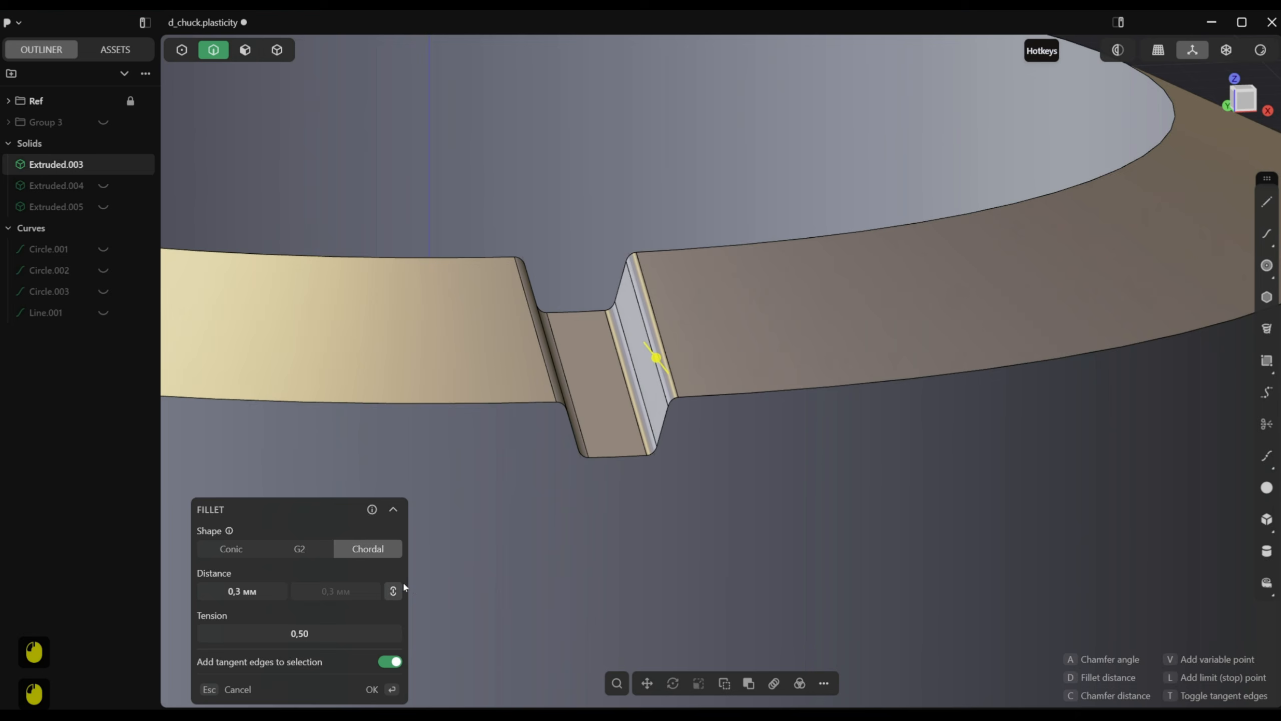
{"action": "key", "text": "KP_1"}
{"action": "left_click", "coordinate": [372, 689]}
Start a radial array of the groove's seven faces, fillets included, around the sleeve's vertical axis
{"action": "middle_click_drag", "start_coordinate": [494, 606], "coordinate": [541, 595], "text": "alt"}
{"action": "key", "text": "3"}
{"action": "left_click", "coordinate": [536, 402]}
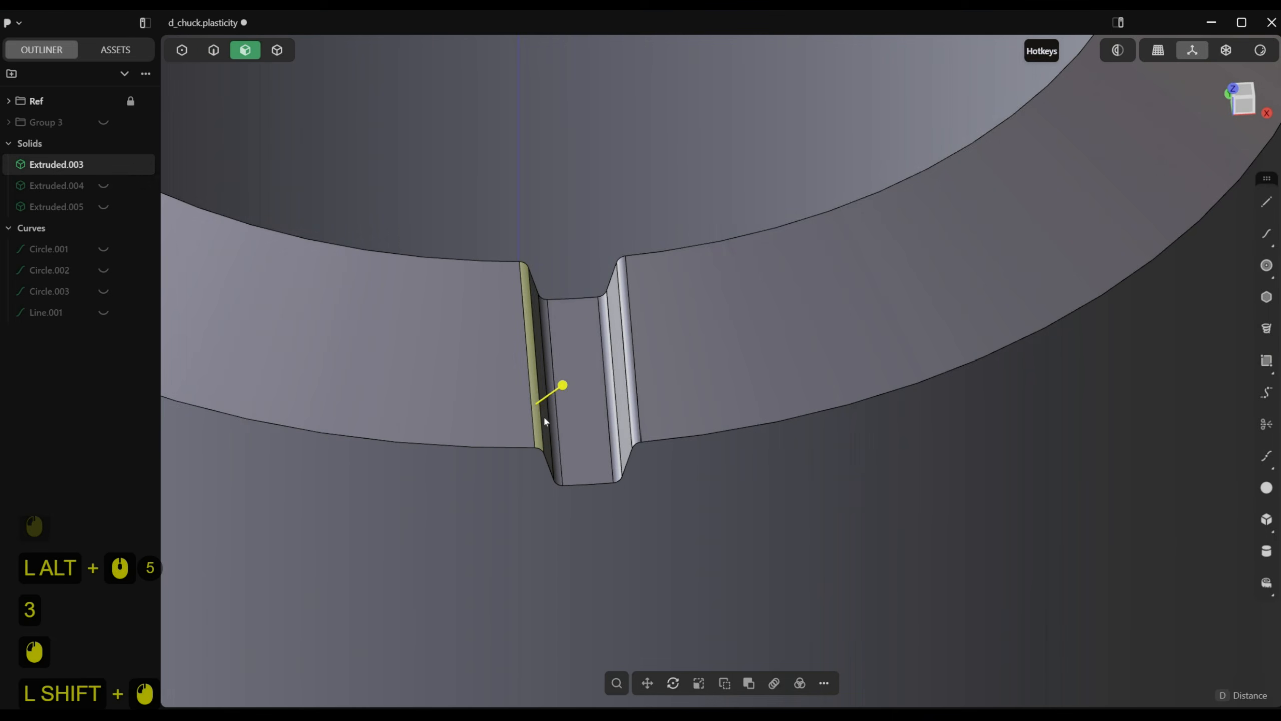
{"action": "left_click", "coordinate": [543, 418], "text": "shift"}
{"action": "left_click", "coordinate": [557, 448], "text": "shift"}
{"action": "left_click", "coordinate": [597, 449], "text": "shift"}
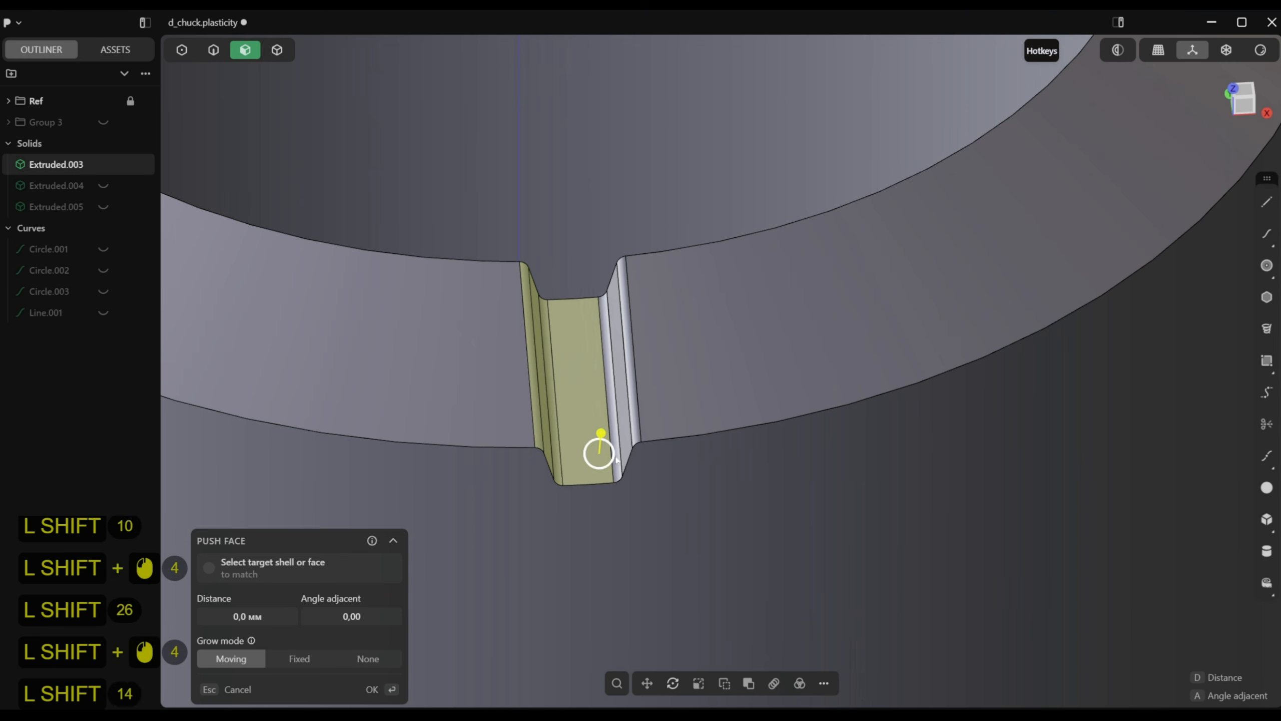
{"action": "left_click", "coordinate": [619, 444], "text": "shift"}
{"action": "left_click", "coordinate": [625, 445], "text": "shift"}
{"action": "scroll", "coordinate": [637, 494], "scroll_direction": "down", "scroll_amount": 15}
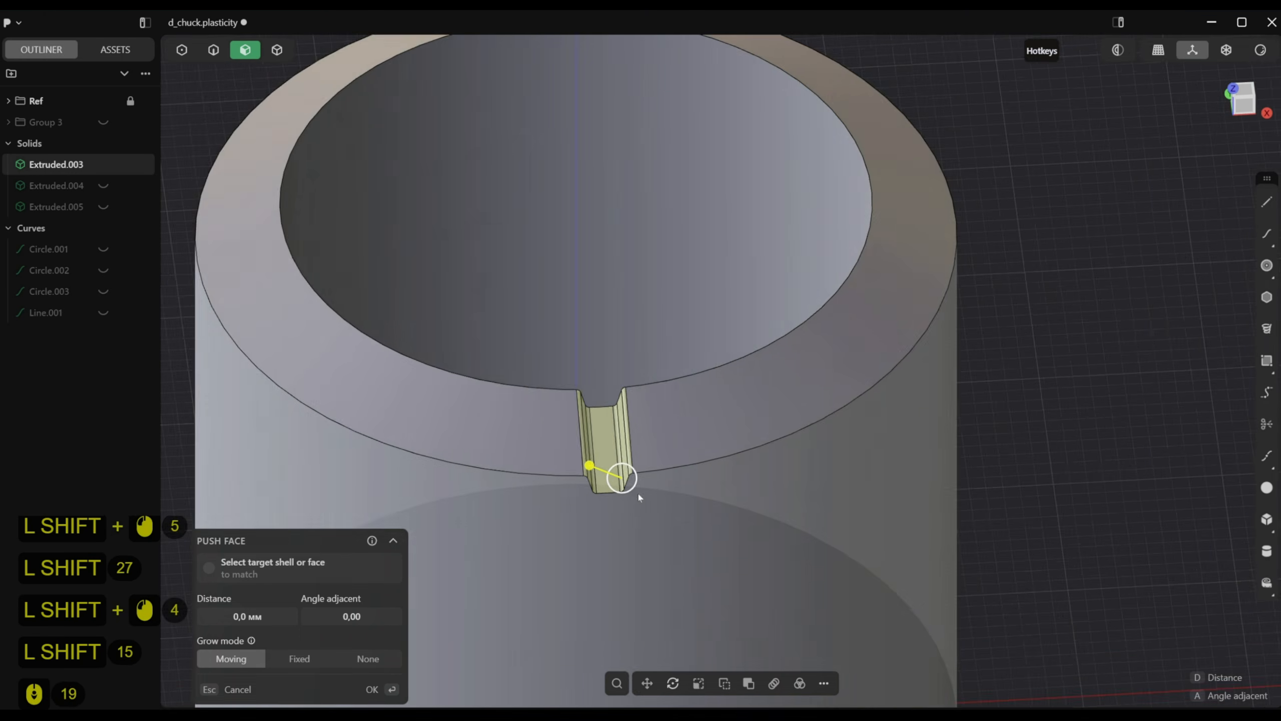
{"action": "left_click", "coordinate": [800, 684]}
{"action": "left_click", "coordinate": [609, 576]}
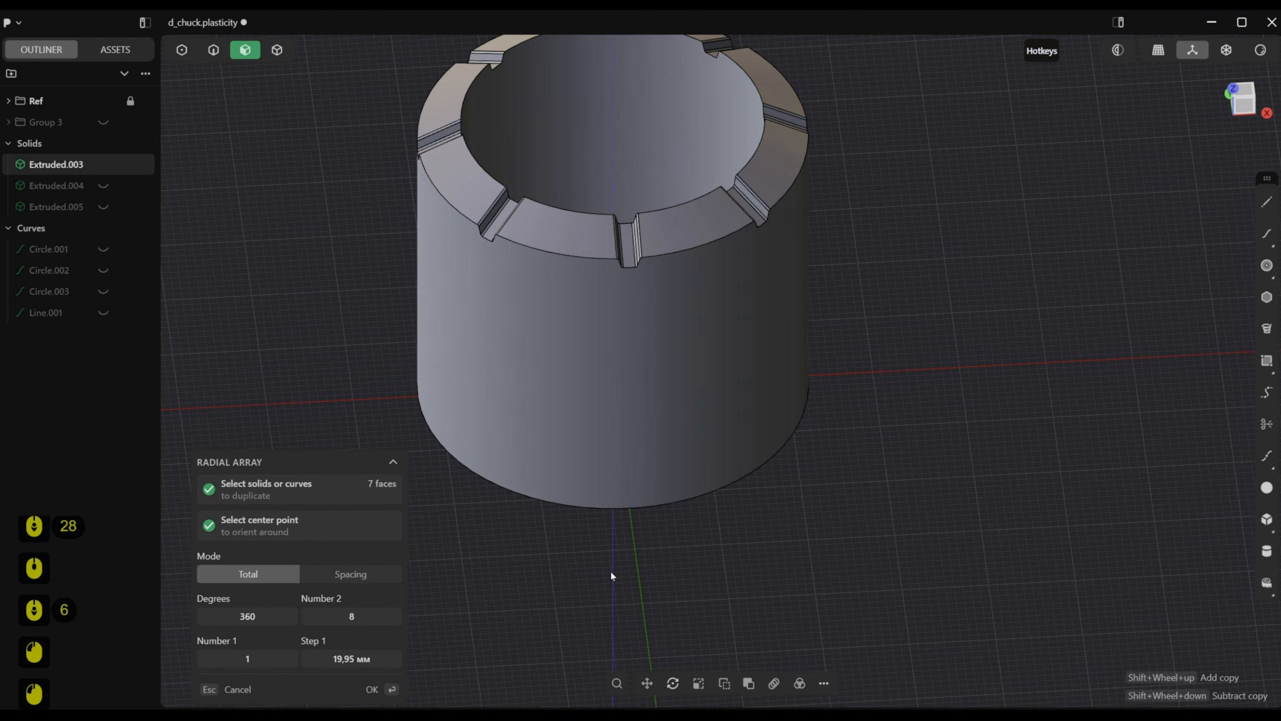
Set the radial array to 28 grooves over 360 degrees, comparing with the reference teeth, and apply it
{"action": "key", "text": "KP_1"}
{"action": "scroll", "coordinate": [626, 252], "scroll_direction": "up", "scroll_amount": 13}
{"action": "left_click_drag", "start_coordinate": [339, 621], "coordinate": [449, 620]}
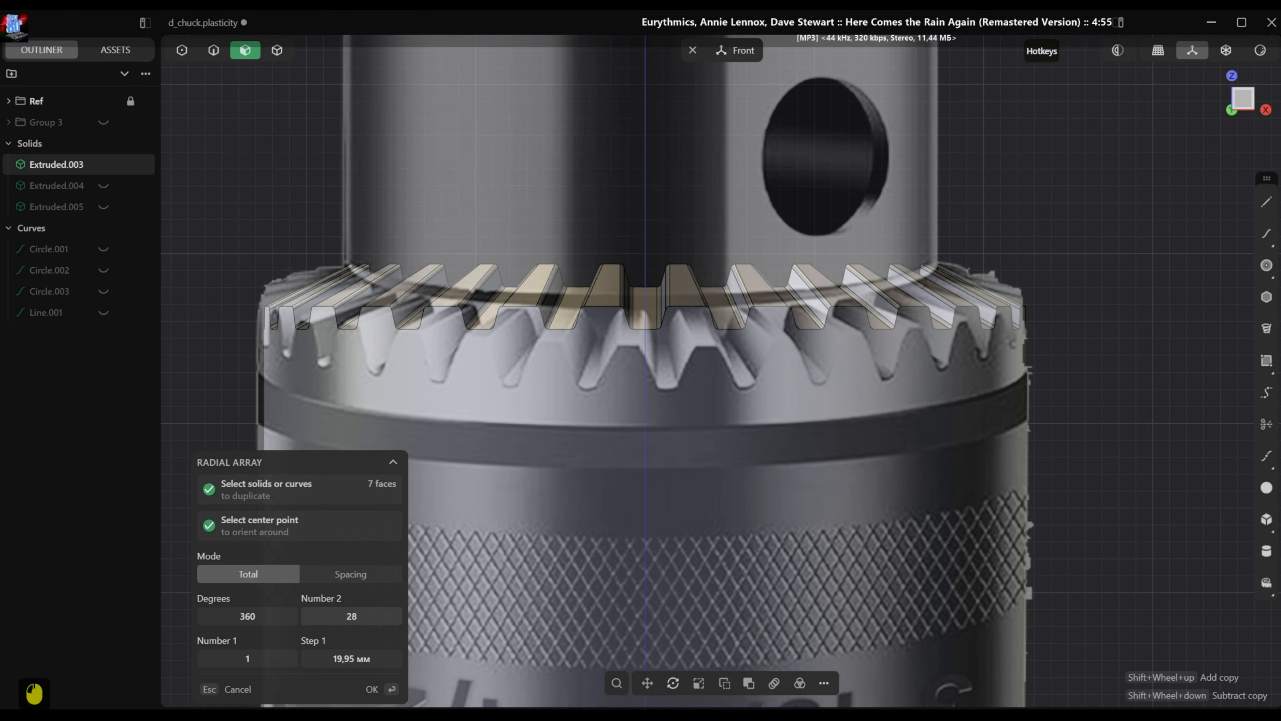
{"action": "scroll", "coordinate": [613, 421], "scroll_direction": "down", "scroll_amount": 13}
{"action": "middle_click_drag", "start_coordinate": [627, 373], "coordinate": [650, 470], "text": "alt"}
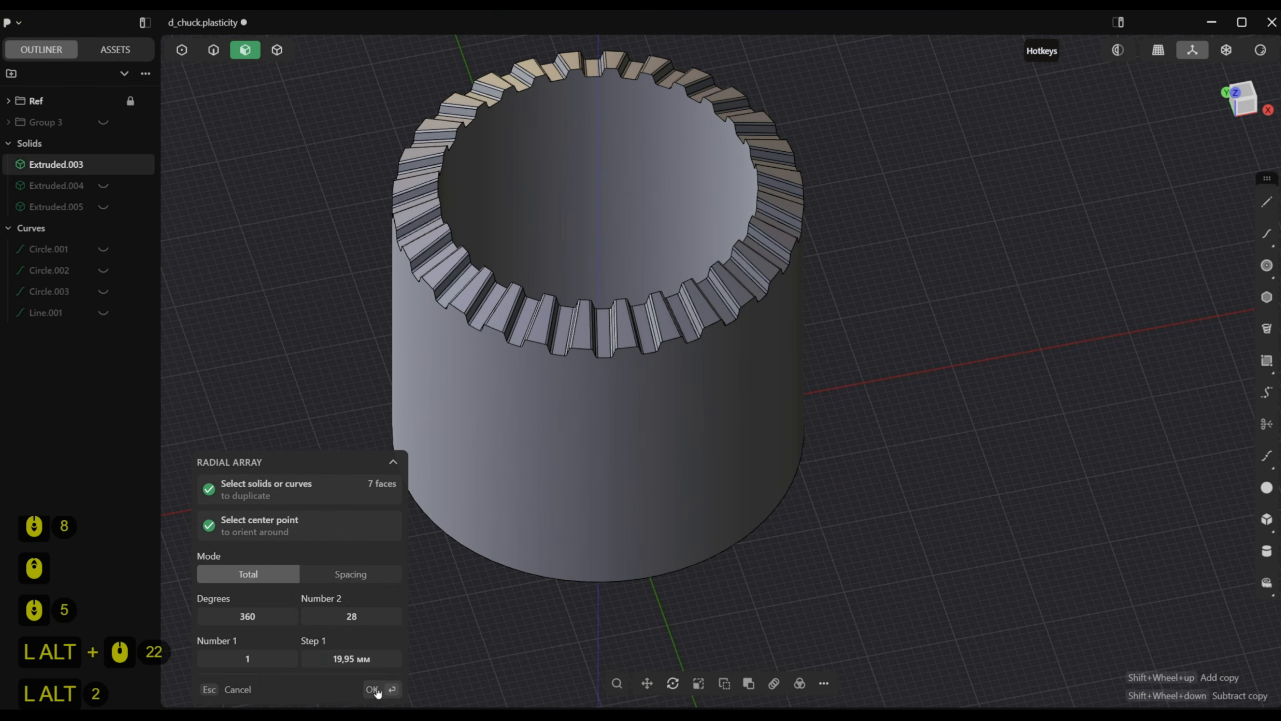
{"action": "left_click", "coordinate": [375, 689]}
Round the outer edge loop of the sleeve's gear teeth with a 0.3 mm chordal fillet
{"action": "scroll", "coordinate": [597, 347], "scroll_direction": "up", "scroll_amount": 8}
{"action": "scroll", "coordinate": [624, 350], "scroll_direction": "up", "scroll_amount": 20}
{"action": "left_click", "coordinate": [214, 50]}
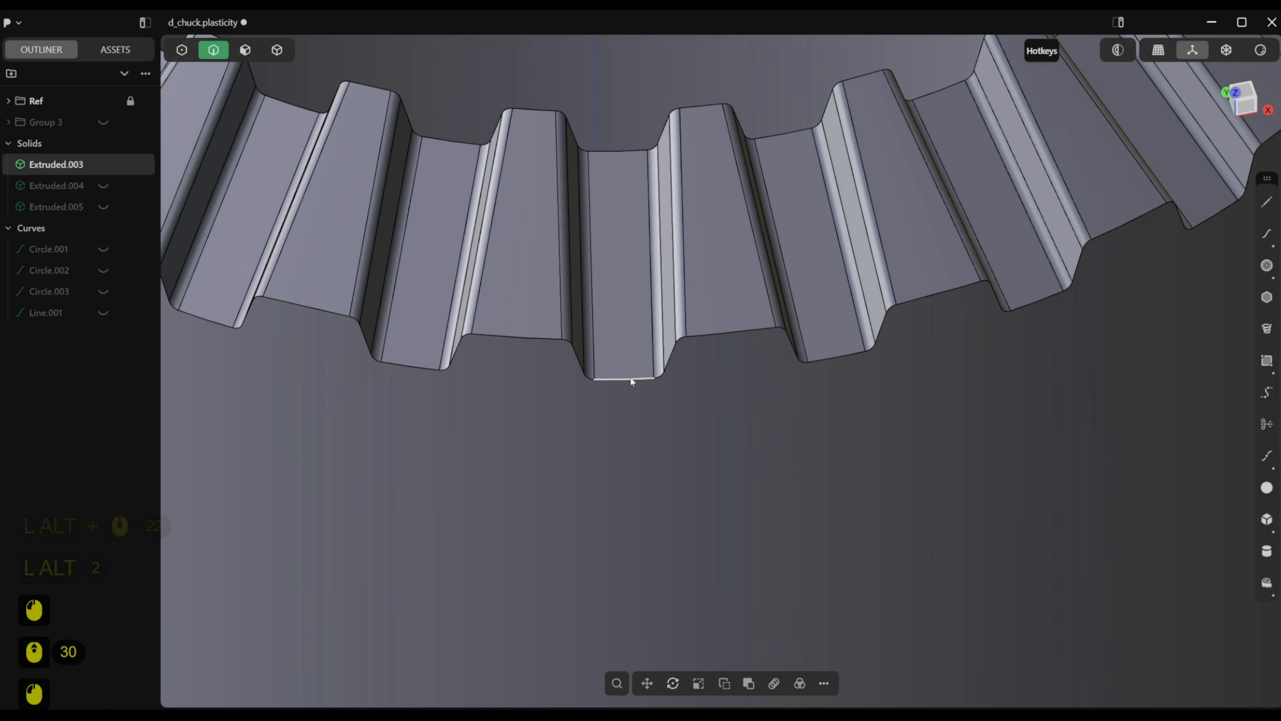
{"action": "left_click", "coordinate": [631, 380]}
{"action": "key", "text": "c"}
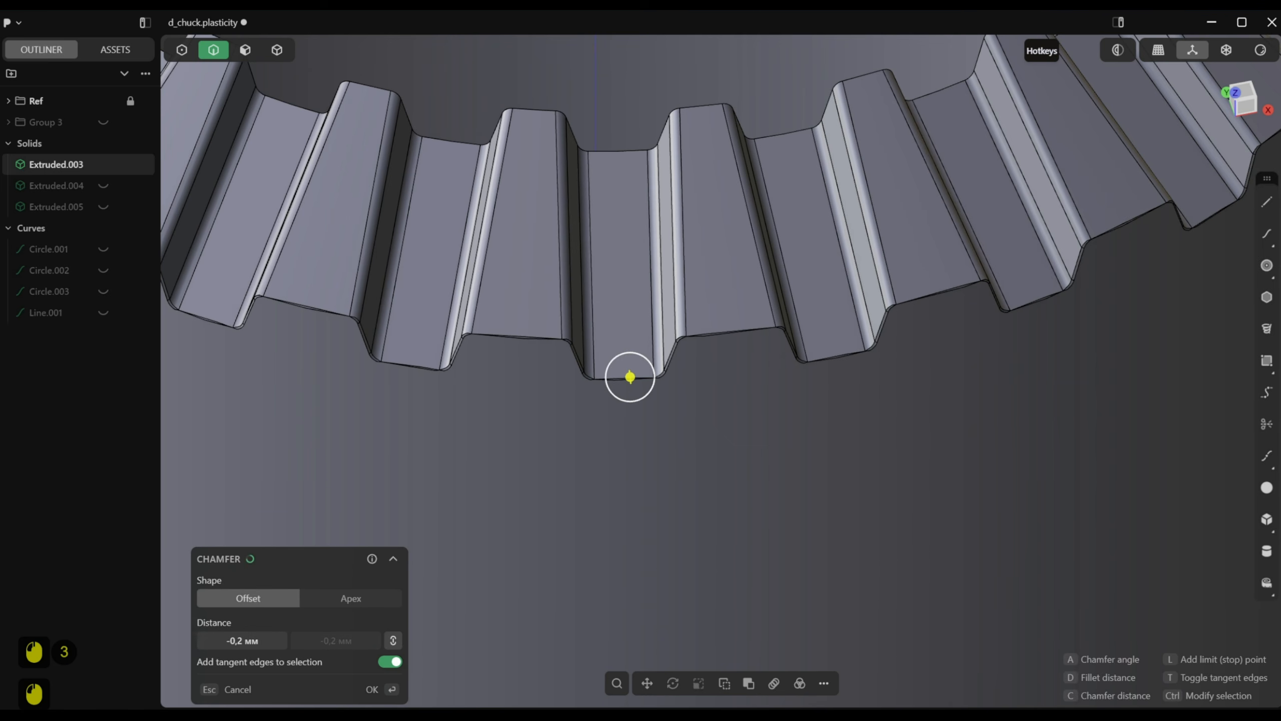
{"action": "key", "text": "d"}
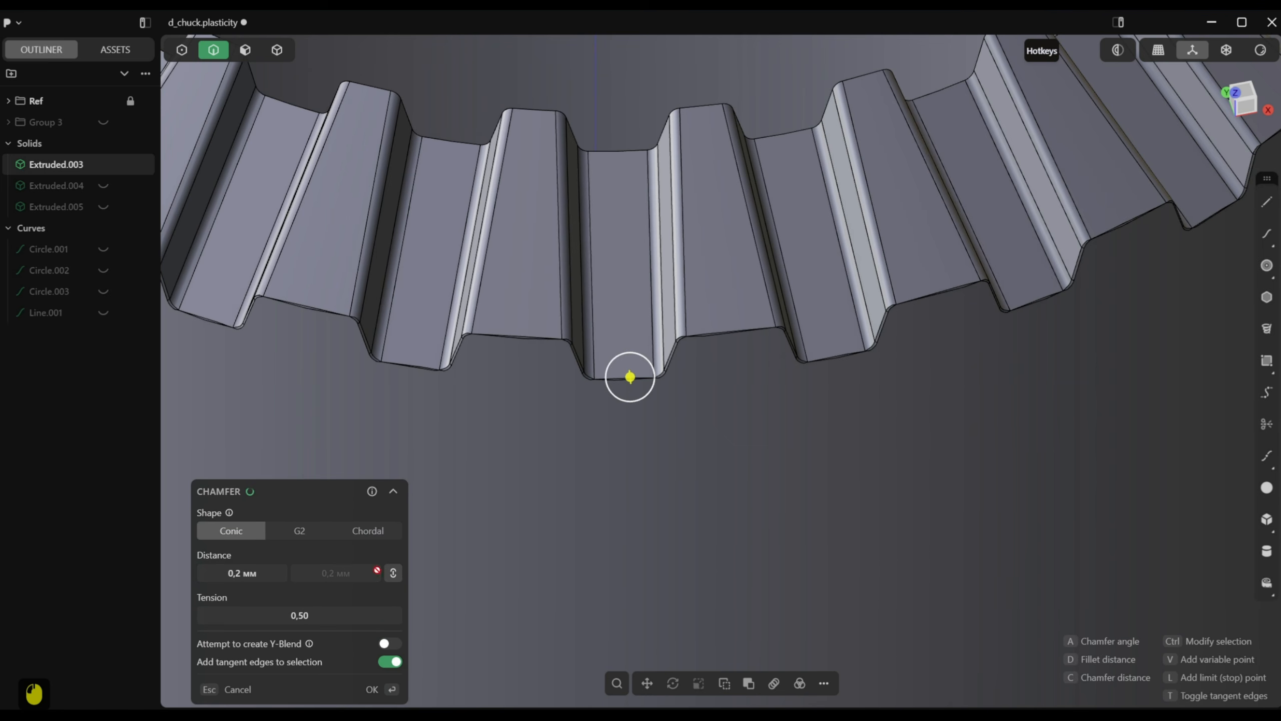
{"action": "left_click", "coordinate": [369, 532]}
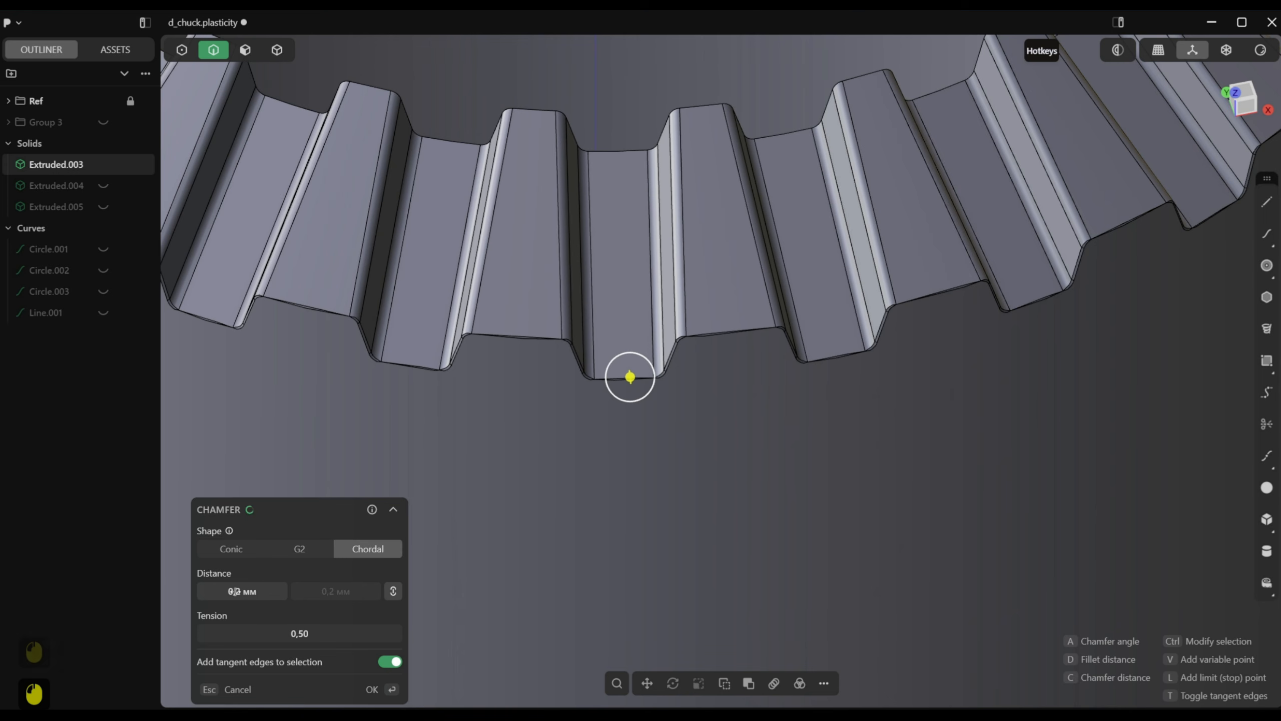
{"action": "left_click_drag", "start_coordinate": [630, 377], "coordinate": [630, 381]}
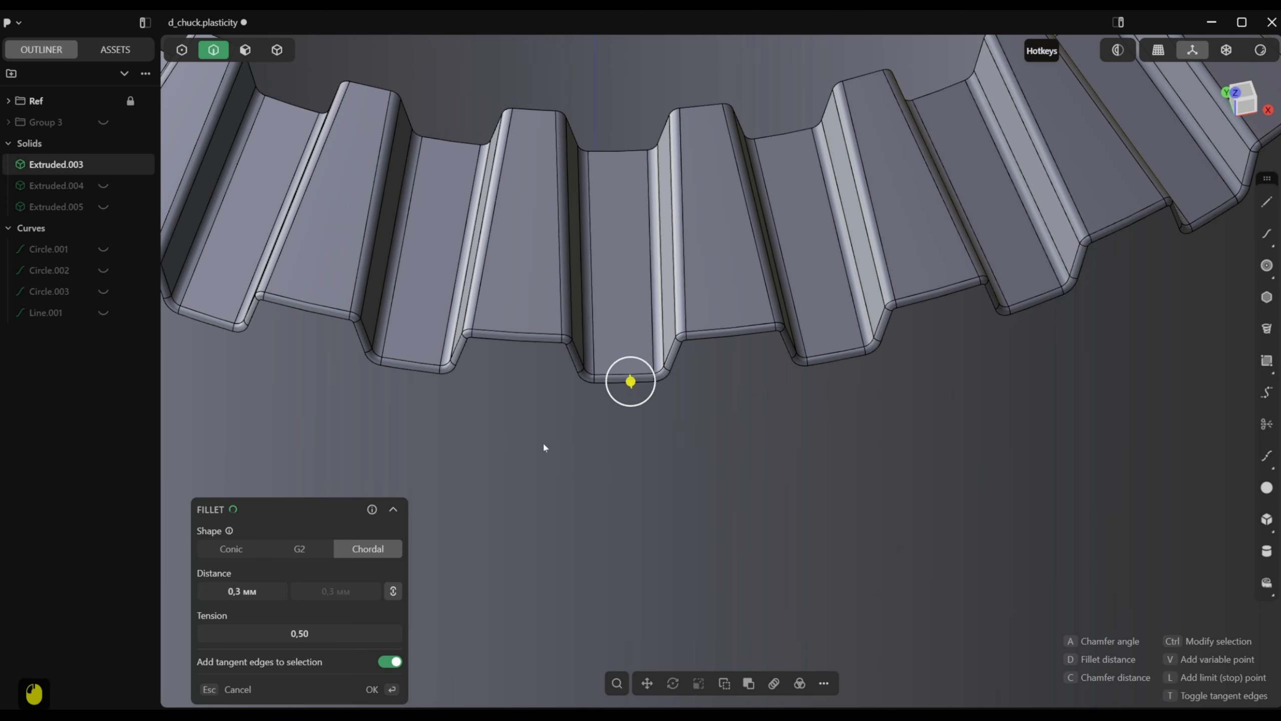
{"action": "mouse_move", "coordinate": [539, 484]}
{"action": "middle_mouse_down", "text": "alt"}
{"action": "mouse_move", "coordinate": [467, 479]}
{"action": "mouse_move", "coordinate": [452, 458]}
{"action": "mouse_move", "coordinate": [541, 464]}
{"action": "middle_mouse_up", "text": "alt"}
{"action": "left_click", "coordinate": [385, 687]}
Round the inner edge loop of the sleeve's gear teeth with a 0.2 mm chordal fillet
{"action": "left_click", "coordinate": [605, 183]}
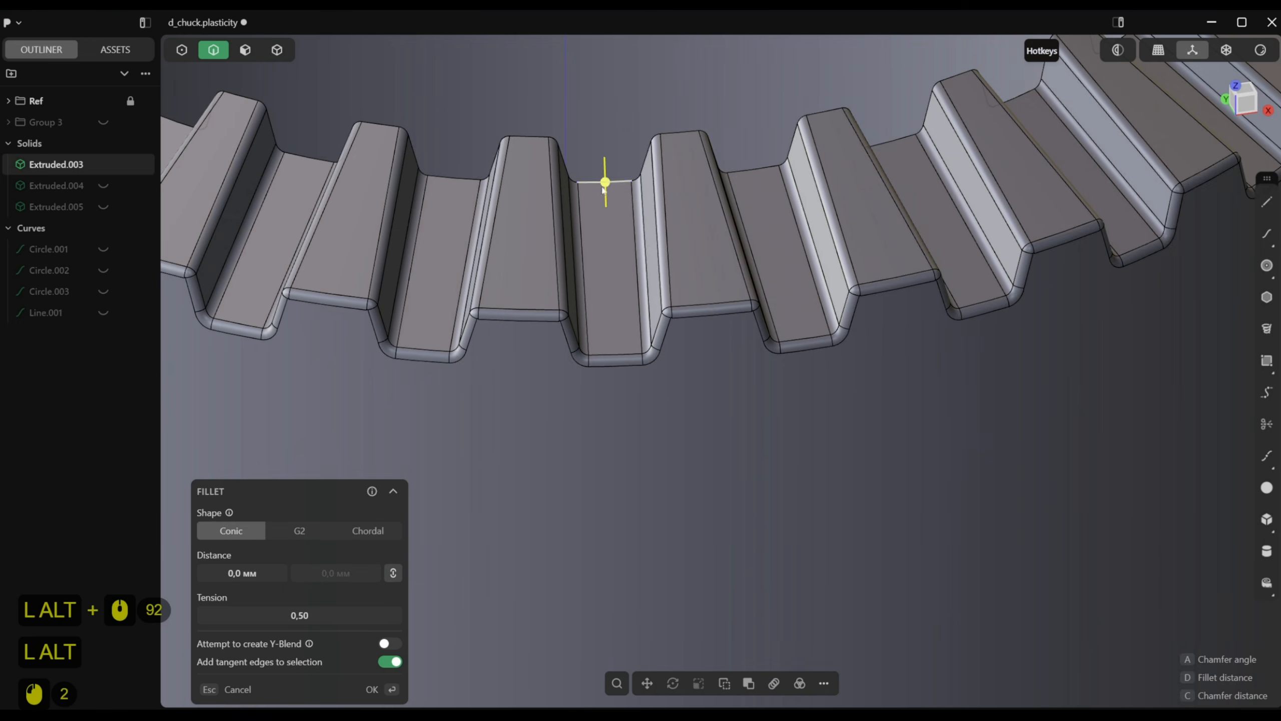
{"action": "middle_click_drag", "start_coordinate": [605, 184], "coordinate": [591, 387]}
{"action": "scroll", "coordinate": [591, 387], "scroll_direction": "up", "scroll_amount": 3}
{"action": "left_click_drag", "start_coordinate": [230, 575], "coordinate": [245, 574]}
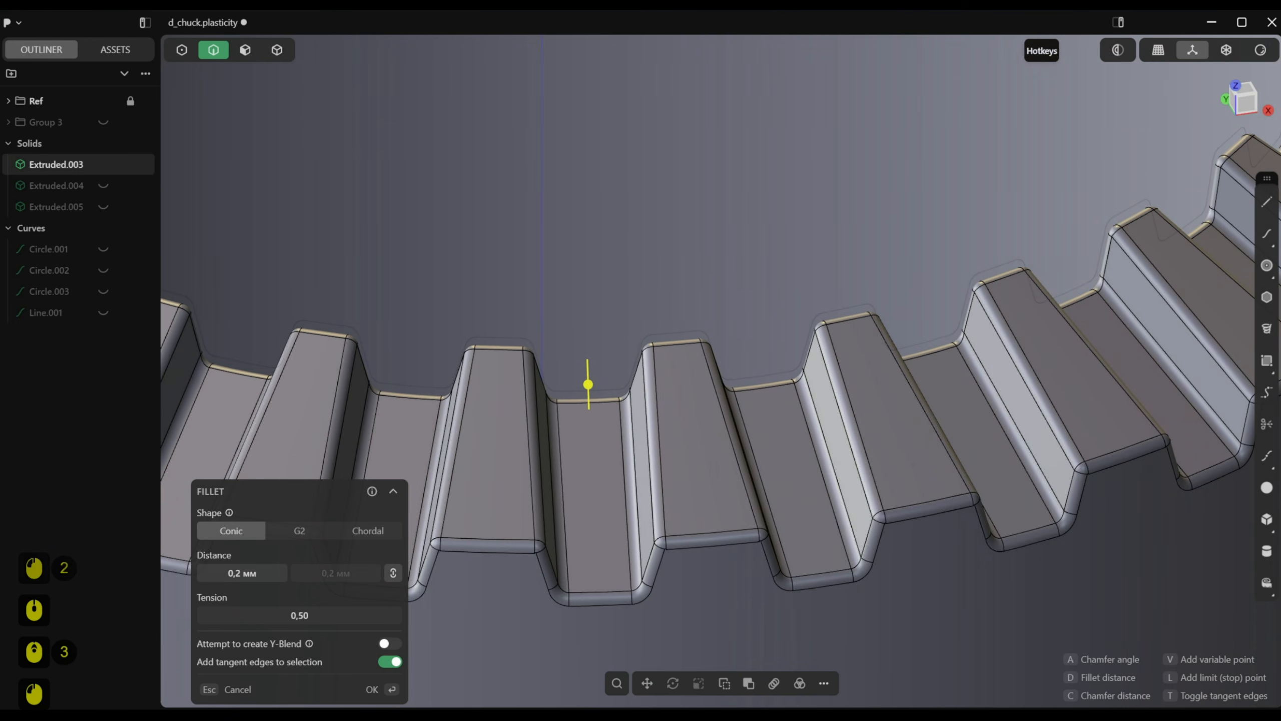
{"action": "left_click", "coordinate": [361, 530]}
{"action": "middle_click_drag", "start_coordinate": [357, 530], "coordinate": [565, 494], "text": "alt"}
{"action": "left_click", "coordinate": [378, 689]}
Return to the front view and show the hidden middle body again
{"action": "scroll", "coordinate": [601, 525], "scroll_direction": "down", "scroll_amount": 15}
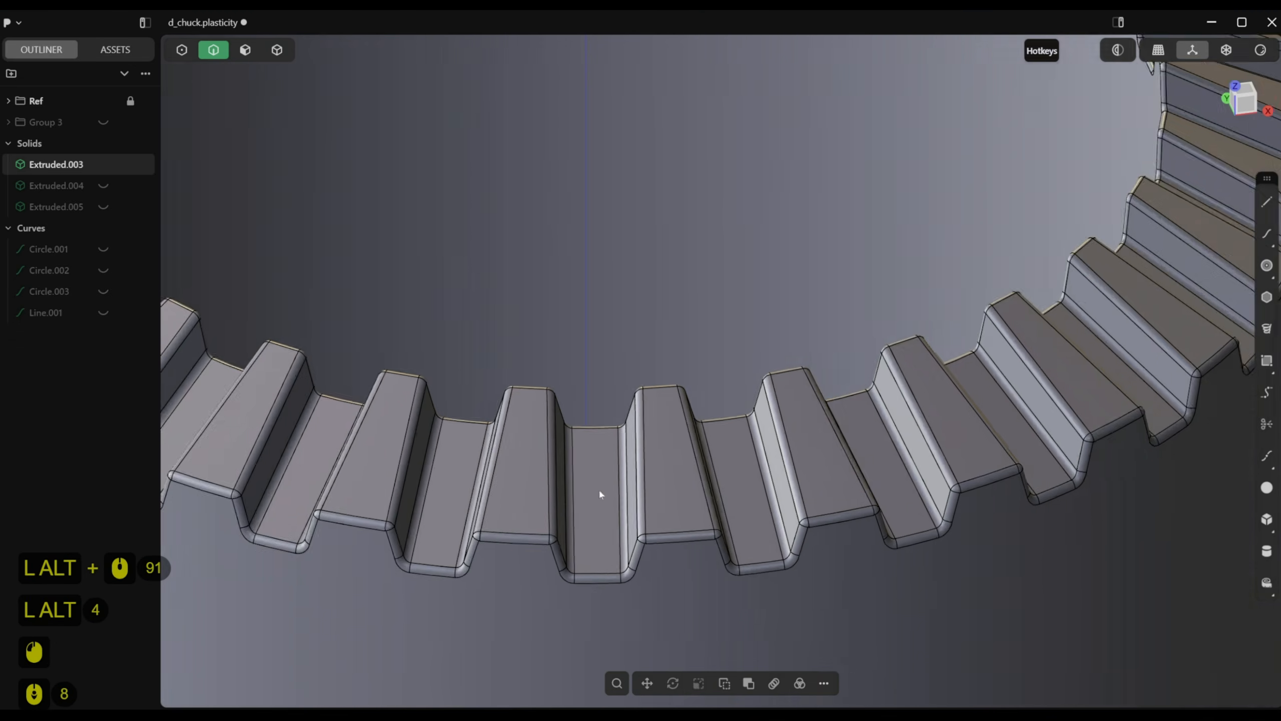
{"action": "scroll", "coordinate": [587, 477], "scroll_direction": "down", "scroll_amount": 8}
{"action": "key", "text": "KP_1"}
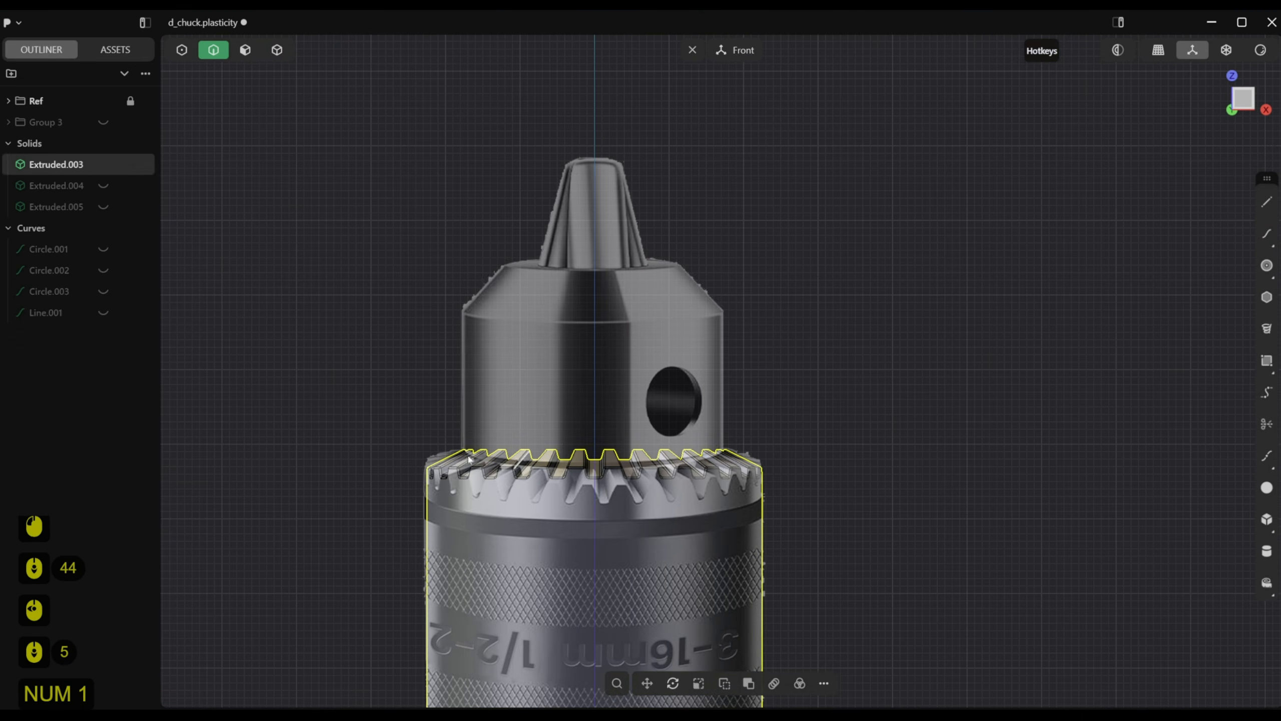
{"action": "left_click", "coordinate": [103, 186]}
Draw a circle over the key hole in the reference image, spanning from its upper to its lower edge
{"action": "scroll", "coordinate": [618, 343], "scroll_direction": "up", "scroll_amount": 14}
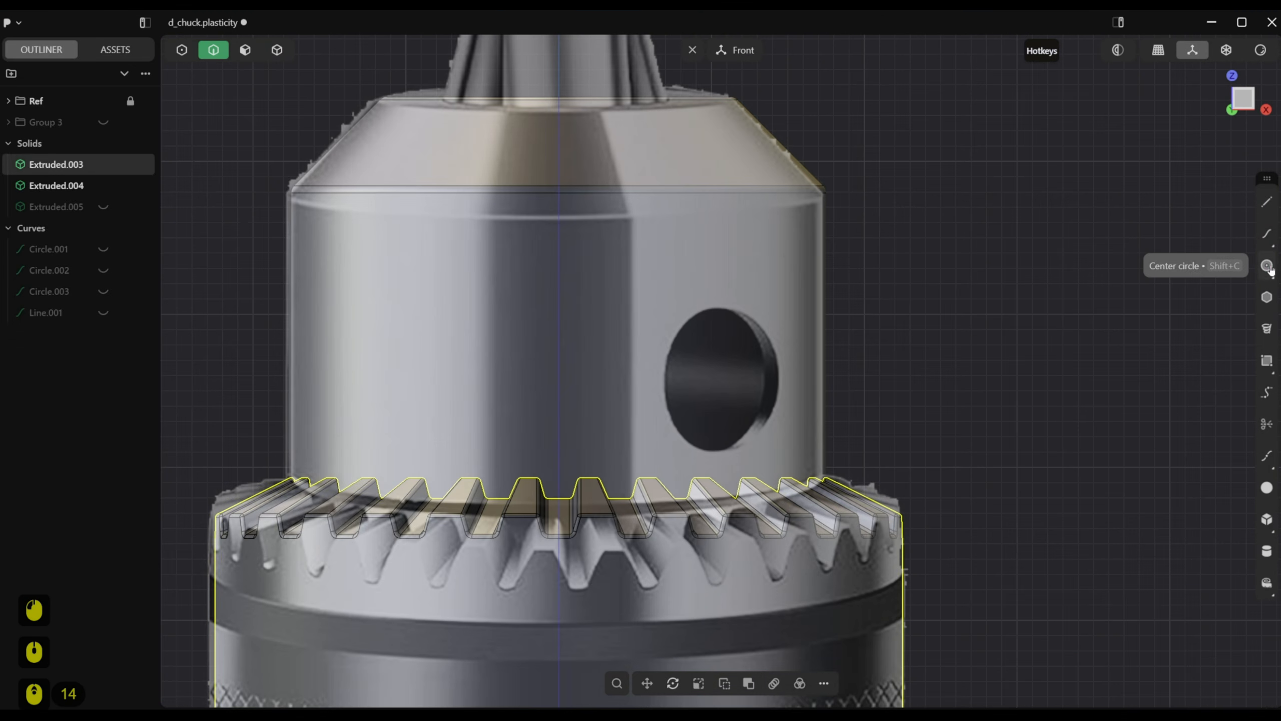
{"action": "left_click", "coordinate": [1268, 265]}
{"action": "scroll", "coordinate": [744, 347], "scroll_direction": "up", "scroll_amount": 4}
{"action": "left_click", "coordinate": [712, 298]}
{"action": "left_click", "coordinate": [711, 475]}
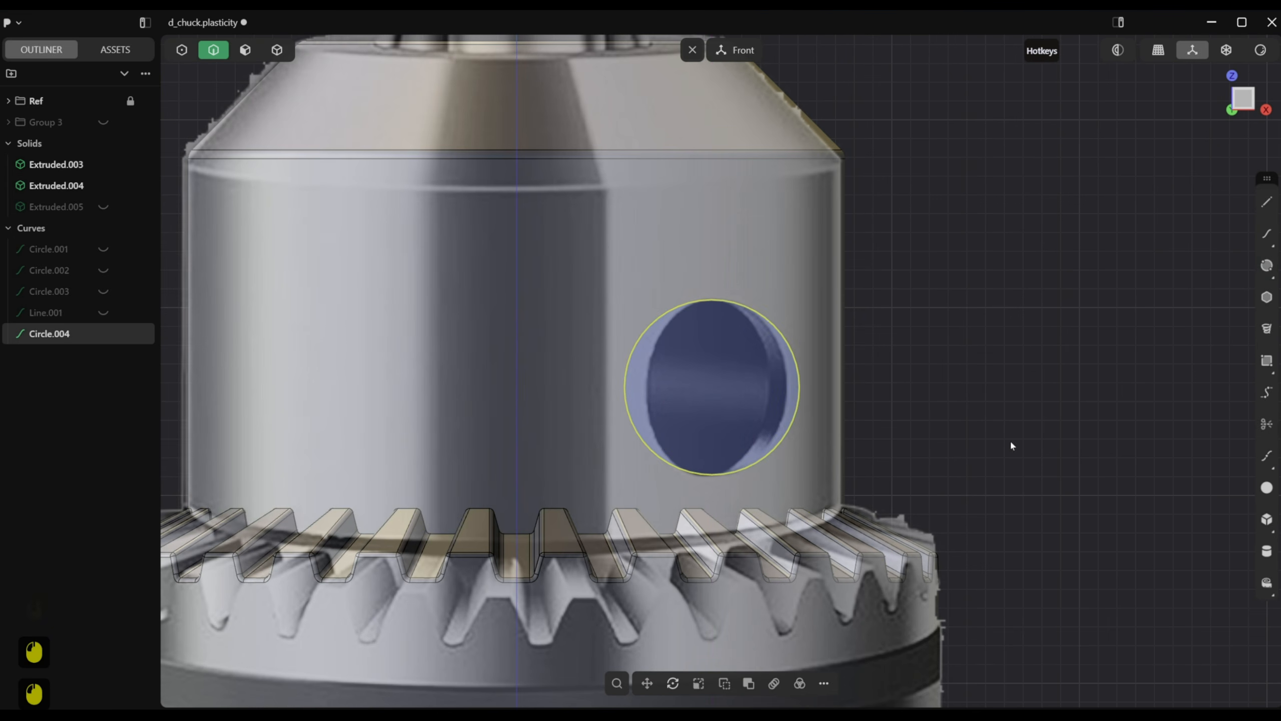
Move the circle 5.82 mm sideways so it is centred on the chuck's vertical axis
{"action": "key", "text": "g"}
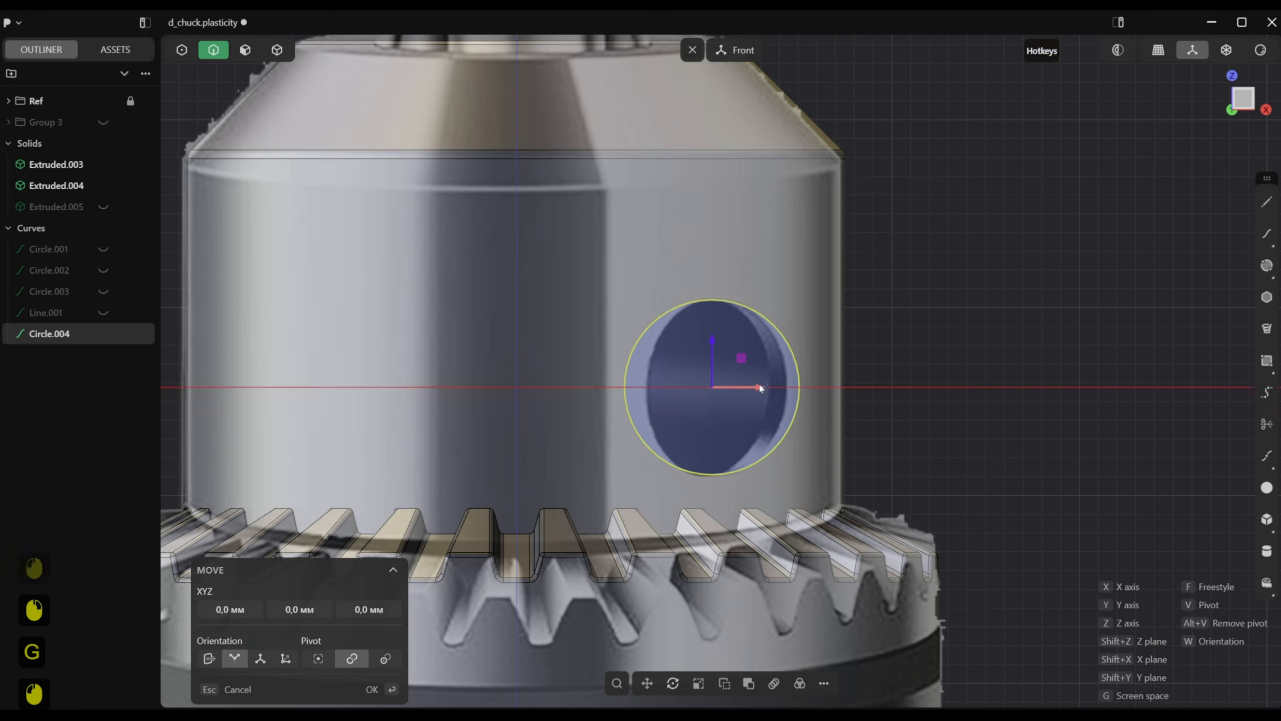
{"action": "scroll", "coordinate": [664, 385], "scroll_direction": "down", "scroll_amount": 6}
{"action": "scroll", "coordinate": [664, 385], "scroll_direction": "down", "scroll_amount": 9}
{"action": "middle_click_drag", "start_coordinate": [664, 385], "coordinate": [705, 368], "text": "alt"}
{"action": "key", "text": "KP_1"}
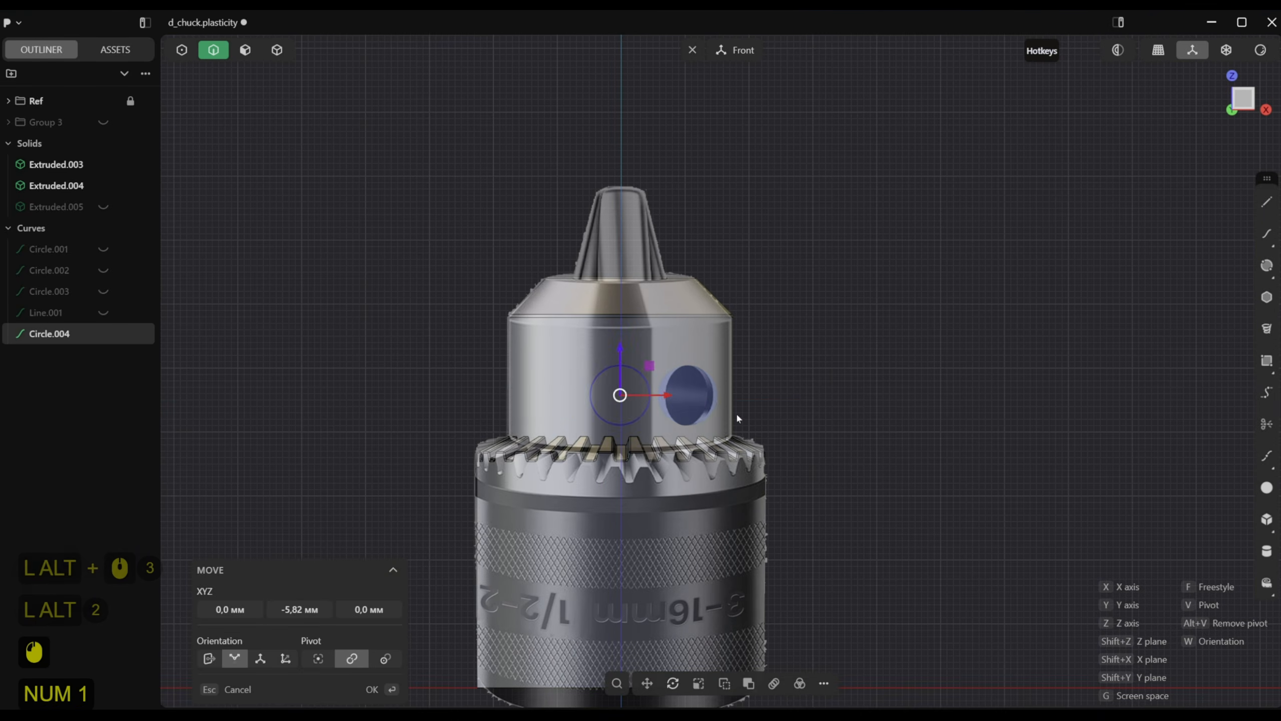
{"action": "left_click", "coordinate": [374, 688]}
Extrude the circle's region 7 mm toward the middle body as a separate cylinder, with X-ray display turned on
{"action": "middle_click_drag", "start_coordinate": [373, 689], "coordinate": [733, 583], "text": "alt"}
{"action": "middle_click_drag", "start_coordinate": [560, 354], "coordinate": [536, 415]}
{"action": "scroll", "coordinate": [536, 414], "scroll_direction": "up", "scroll_amount": 6}
{"action": "left_click", "coordinate": [246, 51]}
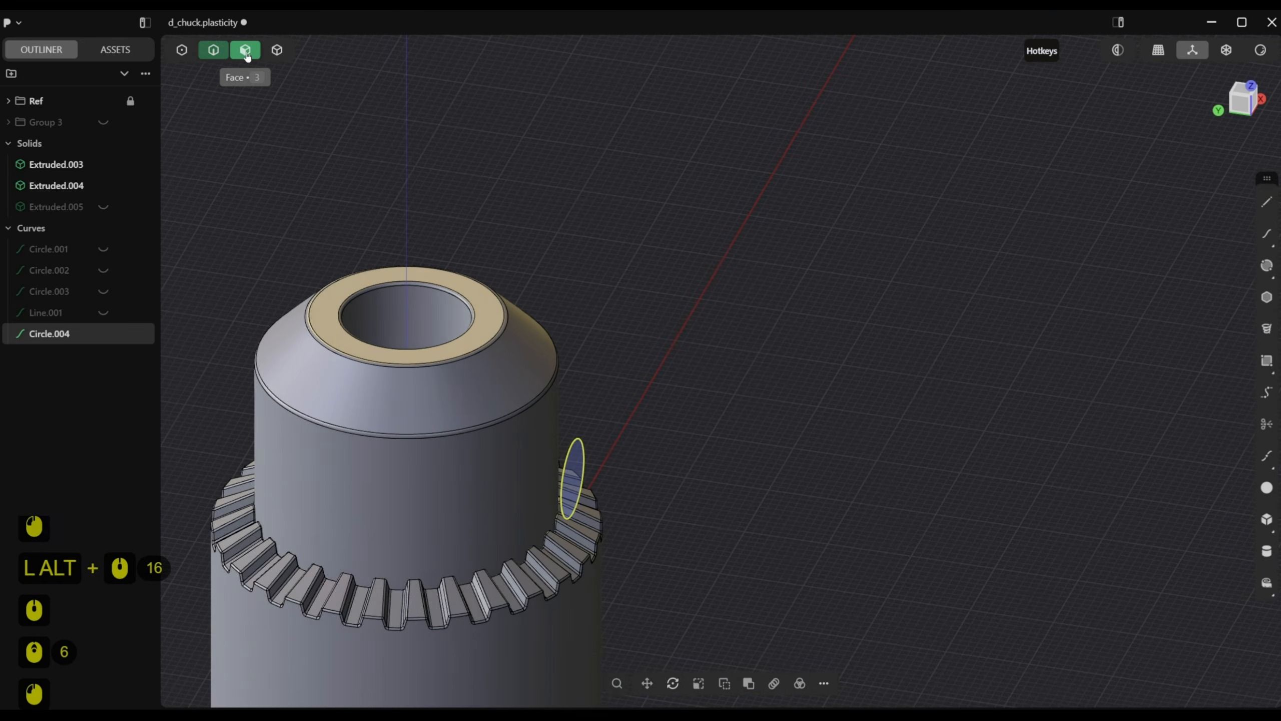
{"action": "scroll", "coordinate": [580, 495], "scroll_direction": "up", "scroll_amount": 7}
{"action": "left_click", "coordinate": [601, 508]}
{"action": "key", "text": "e"}
{"action": "left_click_drag", "start_coordinate": [600, 507], "coordinate": [614, 515]}
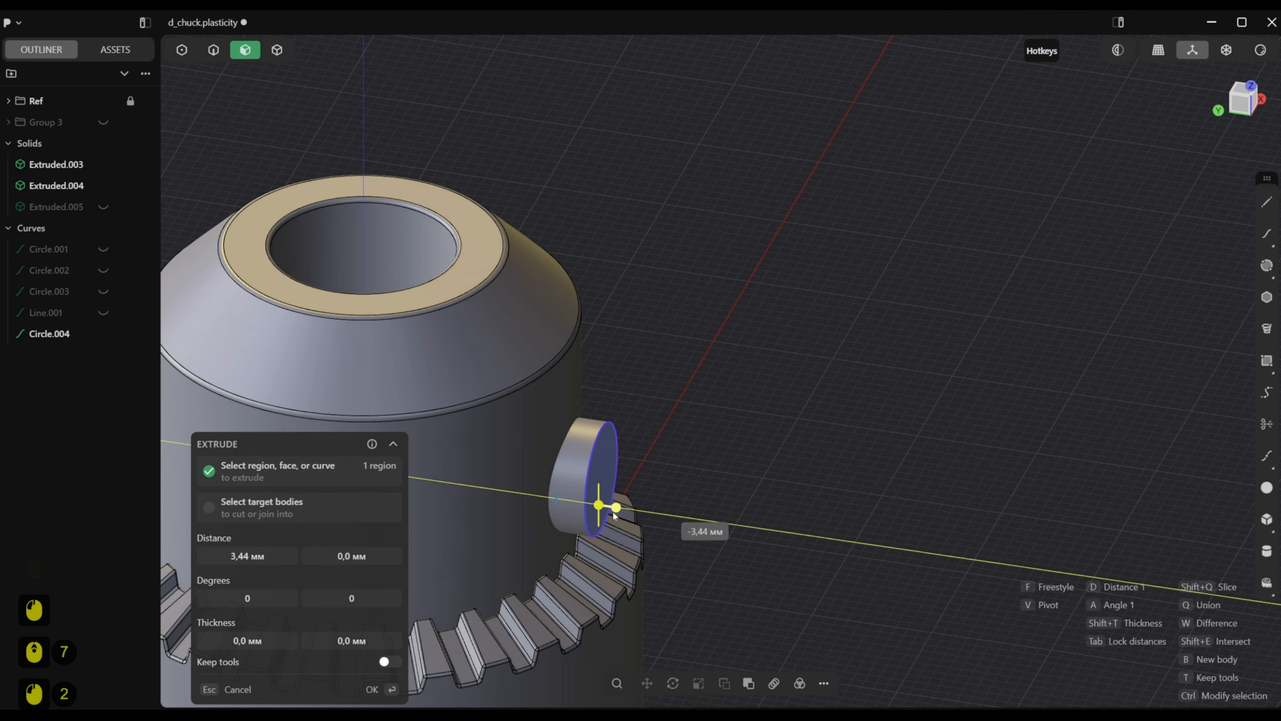
{"action": "left_click", "coordinate": [1224, 52]}
{"action": "mouse_move", "coordinate": [626, 533]}
{"action": "middle_mouse_down", "text": "alt"}
{"action": "mouse_move", "coordinate": [621, 483]}
{"action": "mouse_move", "coordinate": [617, 527]}
{"action": "mouse_move", "coordinate": [563, 483]}
{"action": "mouse_move", "coordinate": [568, 543]}
{"action": "mouse_move", "coordinate": [608, 533]}
{"action": "middle_mouse_up", "text": "alt"}
{"action": "scroll", "coordinate": [617, 527], "scroll_direction": "up", "scroll_amount": 6}
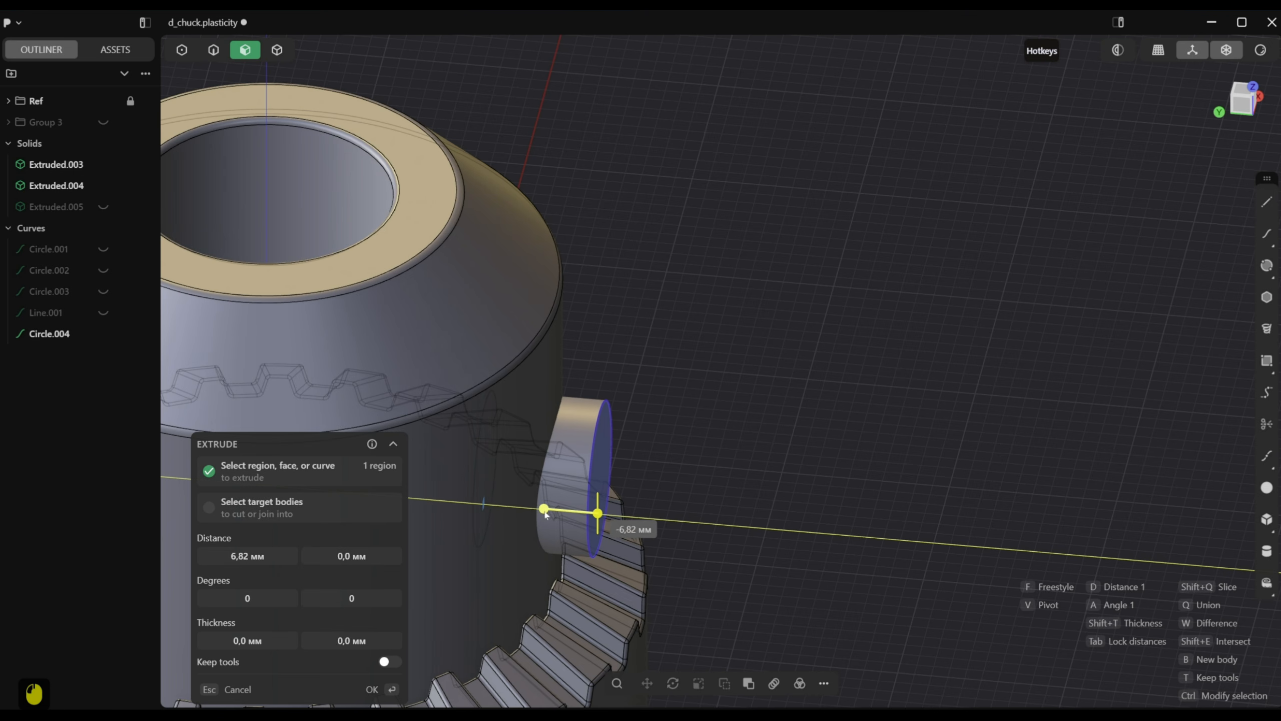
{"action": "scroll", "coordinate": [526, 523], "scroll_direction": "down", "scroll_amount": 6}
{"action": "middle_click_drag", "start_coordinate": [527, 522], "coordinate": [423, 536], "text": "alt"}
{"action": "middle_click_drag", "start_coordinate": [759, 587], "coordinate": [423, 686], "text": "alt"}
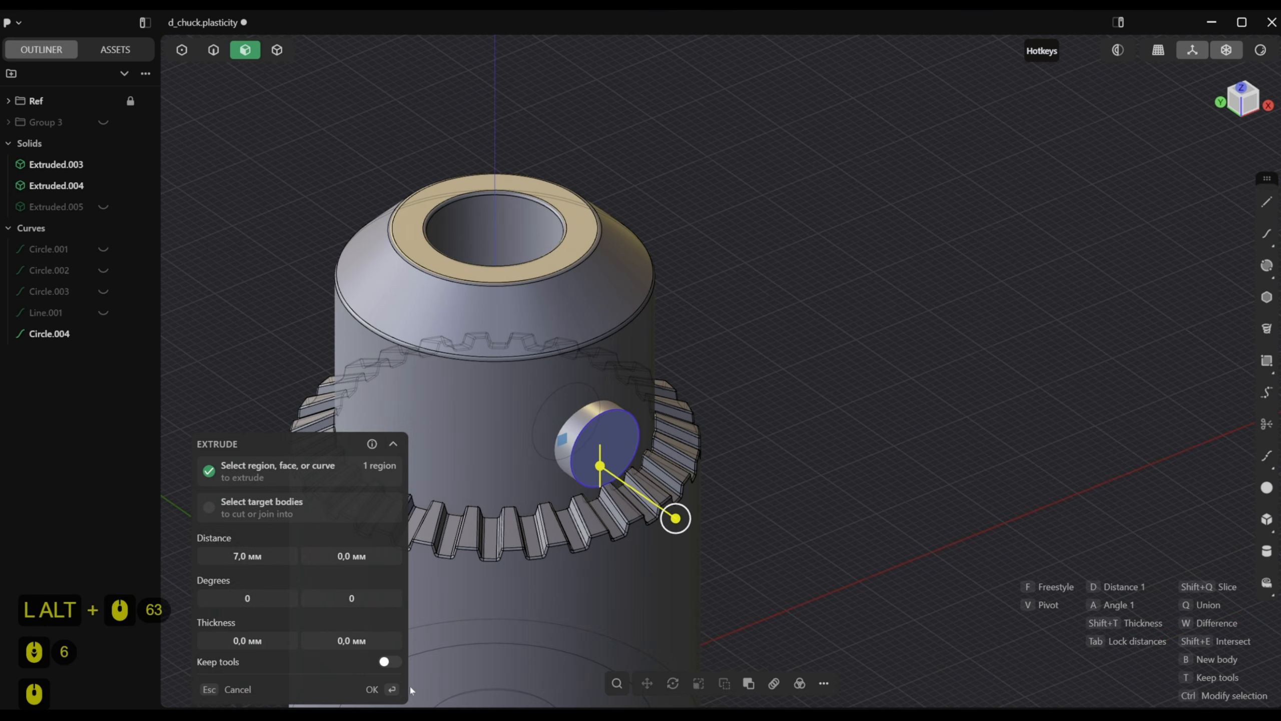
{"action": "left_click", "coordinate": [381, 695]}
Cut the key hole by subtracting the cylinder from the middle body with a Boolean difference, and hide the circle curve
{"action": "scroll", "coordinate": [506, 508], "scroll_direction": "up", "scroll_amount": 8}
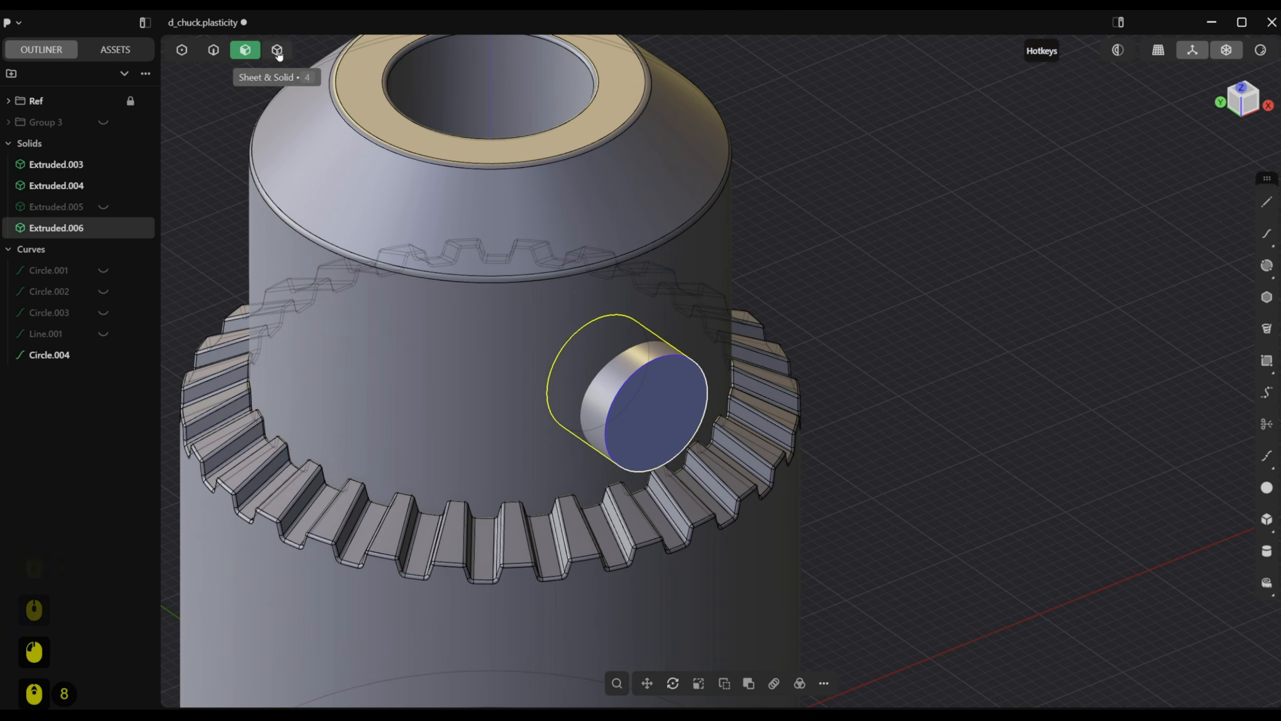
{"action": "left_click", "coordinate": [448, 396]}
{"action": "key", "text": "q"}
{"action": "left_click", "coordinate": [613, 396]}
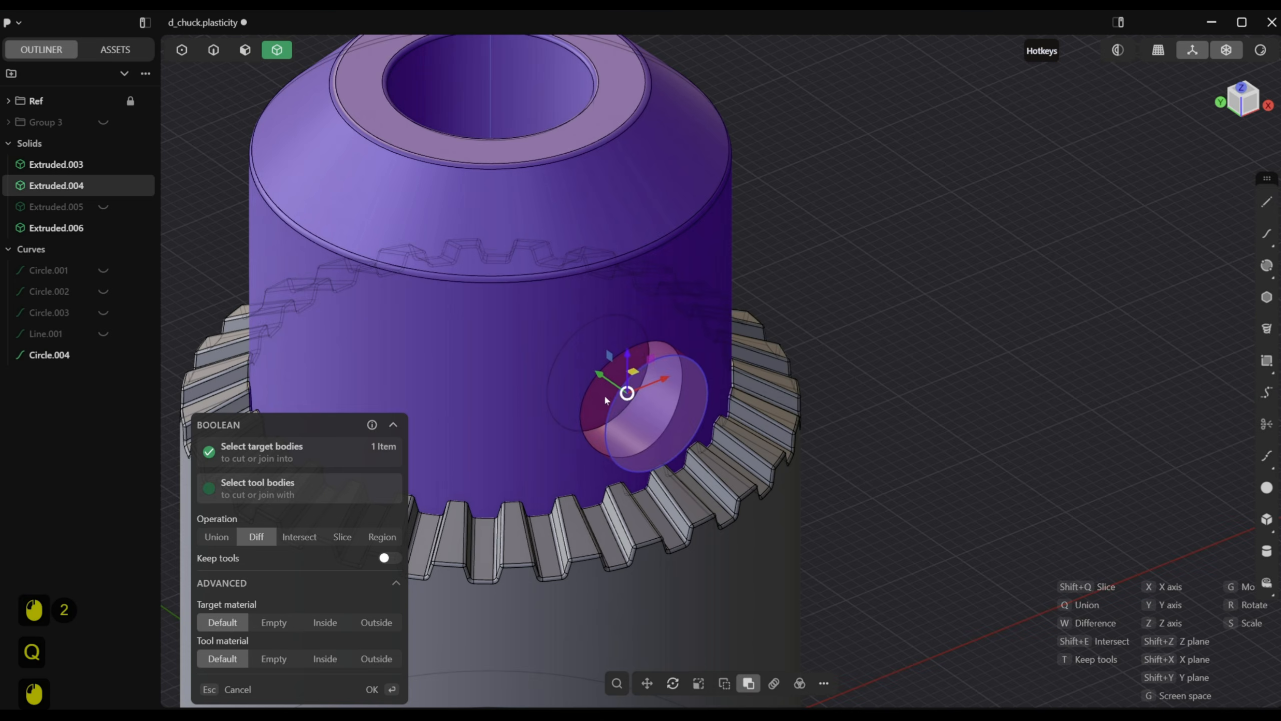
{"action": "left_click", "coordinate": [389, 689]}
{"action": "left_click", "coordinate": [103, 334]}
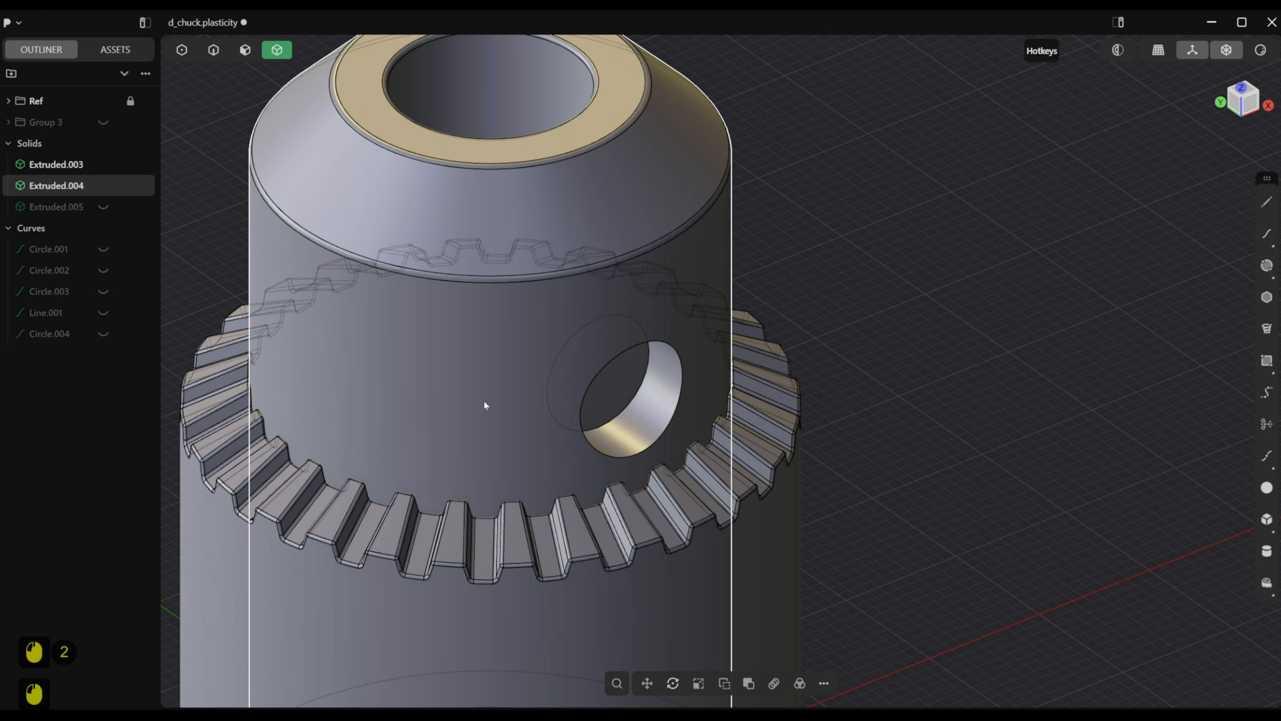
Try to round the inner end edge of the key hole with a 0.41 mm chordal fillet
{"action": "left_click", "coordinate": [214, 54]}
{"action": "scroll", "coordinate": [614, 447], "scroll_direction": "up", "scroll_amount": 10}
{"action": "left_click", "coordinate": [622, 386]}
{"action": "middle_click_drag", "start_coordinate": [626, 389], "coordinate": [646, 394], "text": "alt"}
{"action": "left_click_drag", "start_coordinate": [624, 390], "coordinate": [626, 386], "text": "alt"}
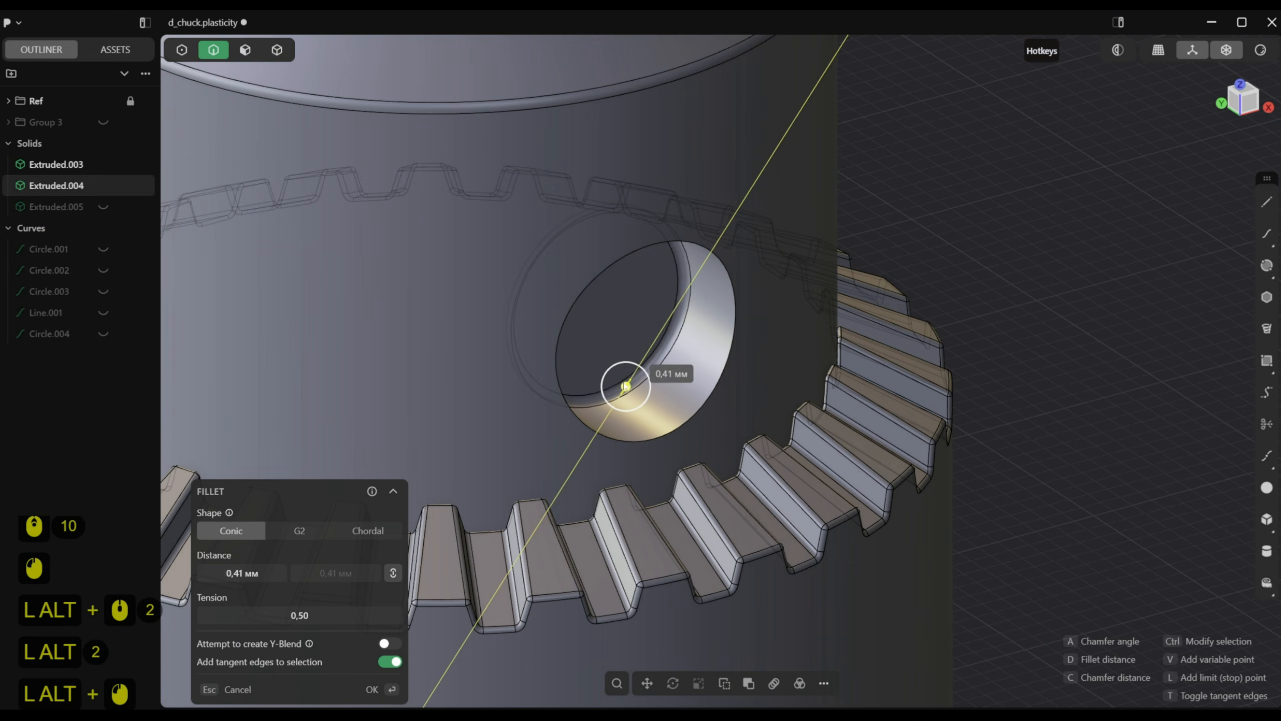
{"action": "left_click", "coordinate": [368, 530]}
{"action": "left_click", "coordinate": [670, 433], "text": "ctrl+alt"}
{"action": "scroll", "coordinate": [699, 458], "scroll_direction": "down", "scroll_amount": 14, "text": "alt"}
{"action": "middle_click_drag", "start_coordinate": [699, 457], "coordinate": [671, 437], "text": "alt"}
{"action": "scroll", "coordinate": [671, 439], "scroll_direction": "up", "scroll_amount": 5, "text": "alt"}
{"action": "left_click", "coordinate": [246, 52], "text": "alt"}
{"action": "scroll", "coordinate": [746, 404], "scroll_direction": "up", "scroll_amount": 2, "text": "alt"}
{"action": "scroll", "coordinate": [746, 404], "scroll_direction": "up", "scroll_amount": 11, "text": "alt"}
{"action": "left_click_drag", "start_coordinate": [672, 445], "coordinate": [747, 384], "text": "alt"}
{"action": "key", "text": "ctrl+z"}
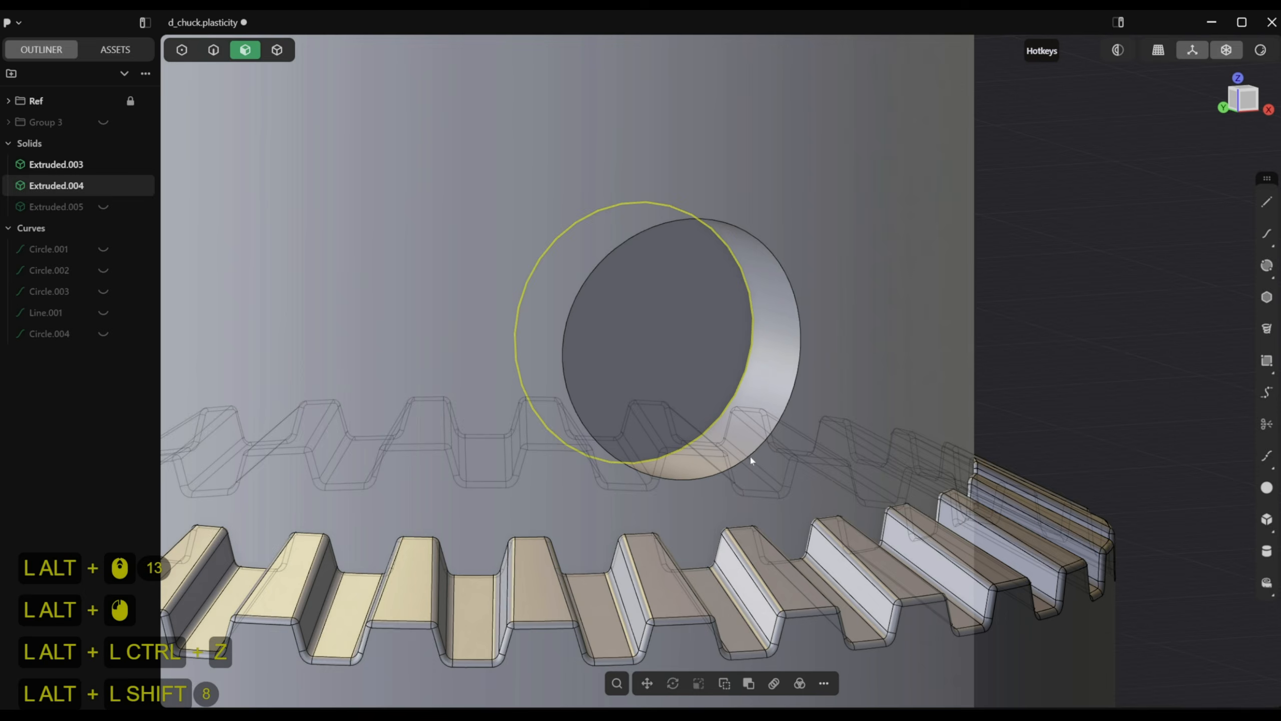
Round the inner end edge of the key hole with a 0.3 mm chordal fillet
{"action": "left_click", "coordinate": [689, 444], "text": "ctrl+alt"}
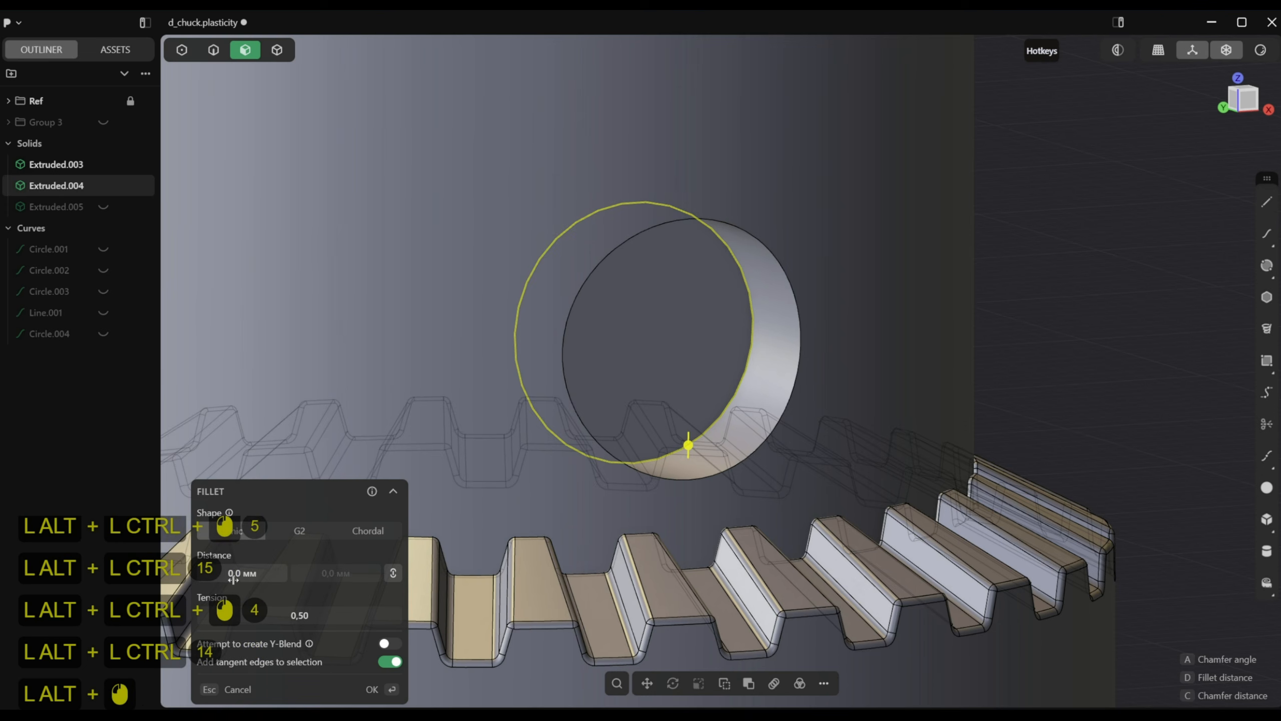
{"action": "left_click_drag", "start_coordinate": [689, 445], "coordinate": [689, 439], "text": "alt"}
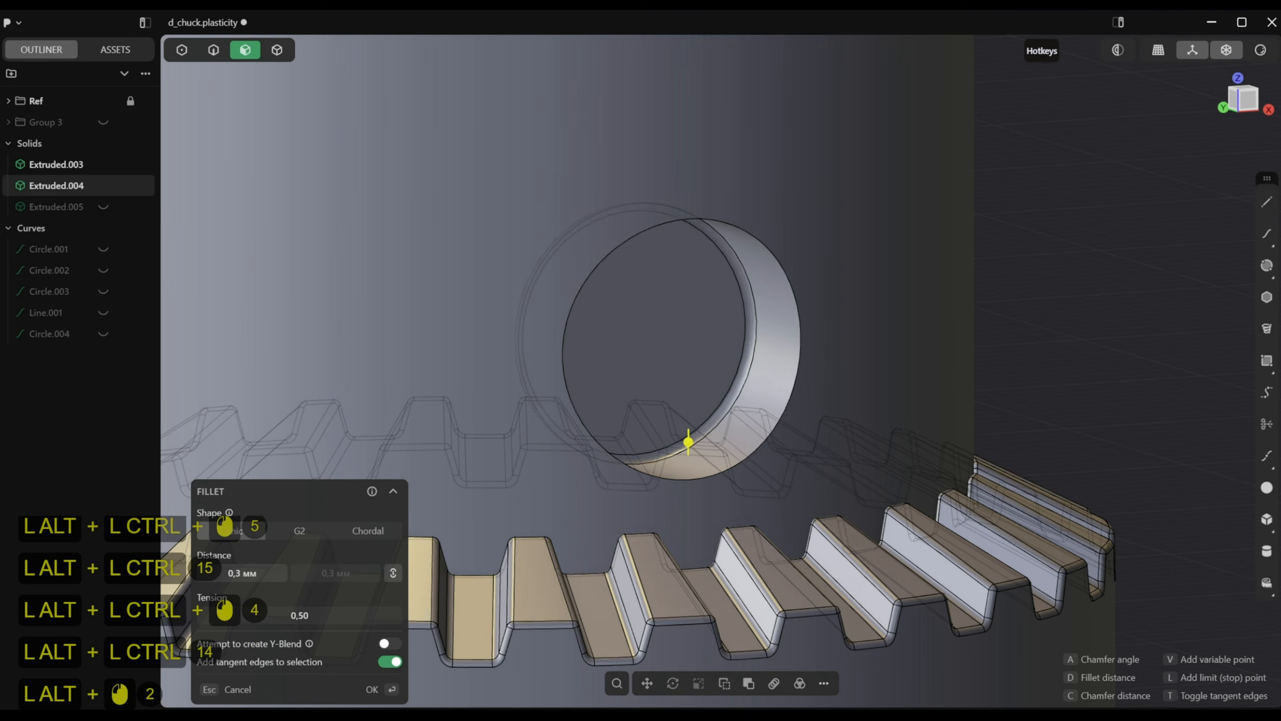
{"action": "left_click", "coordinate": [343, 532]}
{"action": "left_click", "coordinate": [372, 689]}
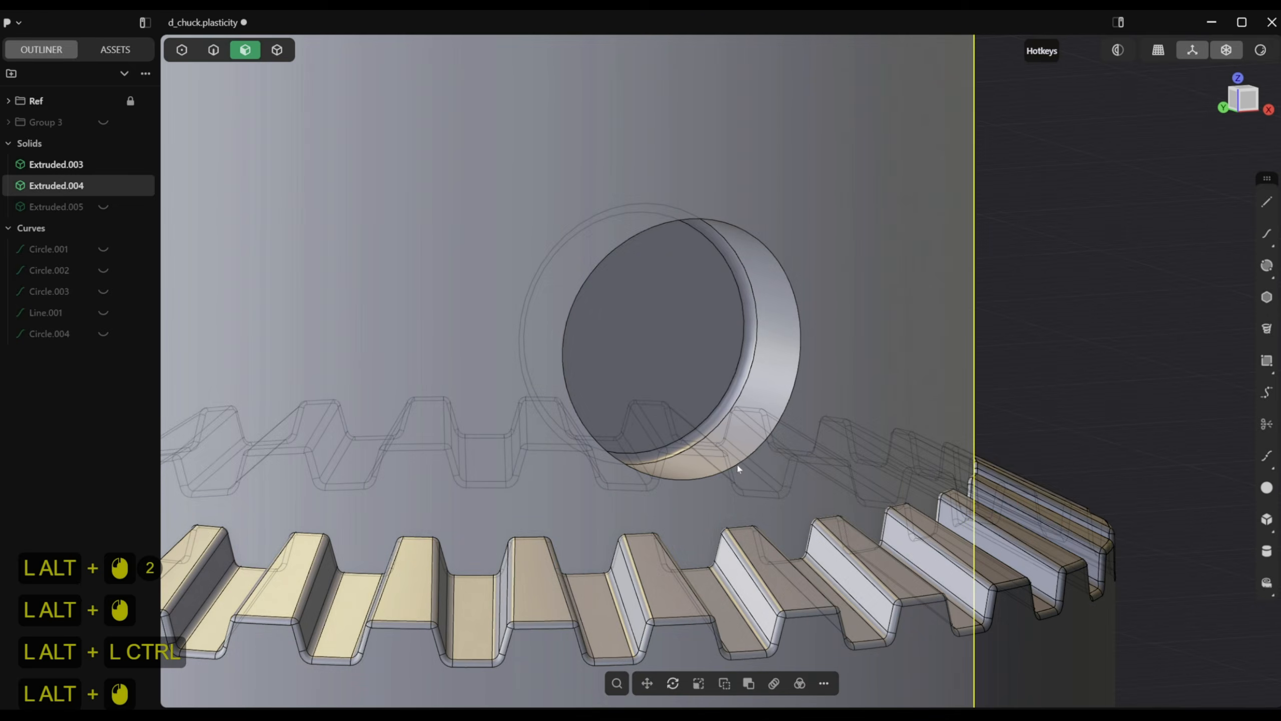
Round the key hole's outer rim on the middle body with a small chordal fillet
{"action": "left_click", "coordinate": [738, 466], "text": "alt"}
{"action": "middle_click_drag", "start_coordinate": [737, 462], "coordinate": [775, 471], "text": "alt"}
{"action": "key", "text": "2"}
{"action": "left_click", "coordinate": [755, 463]}
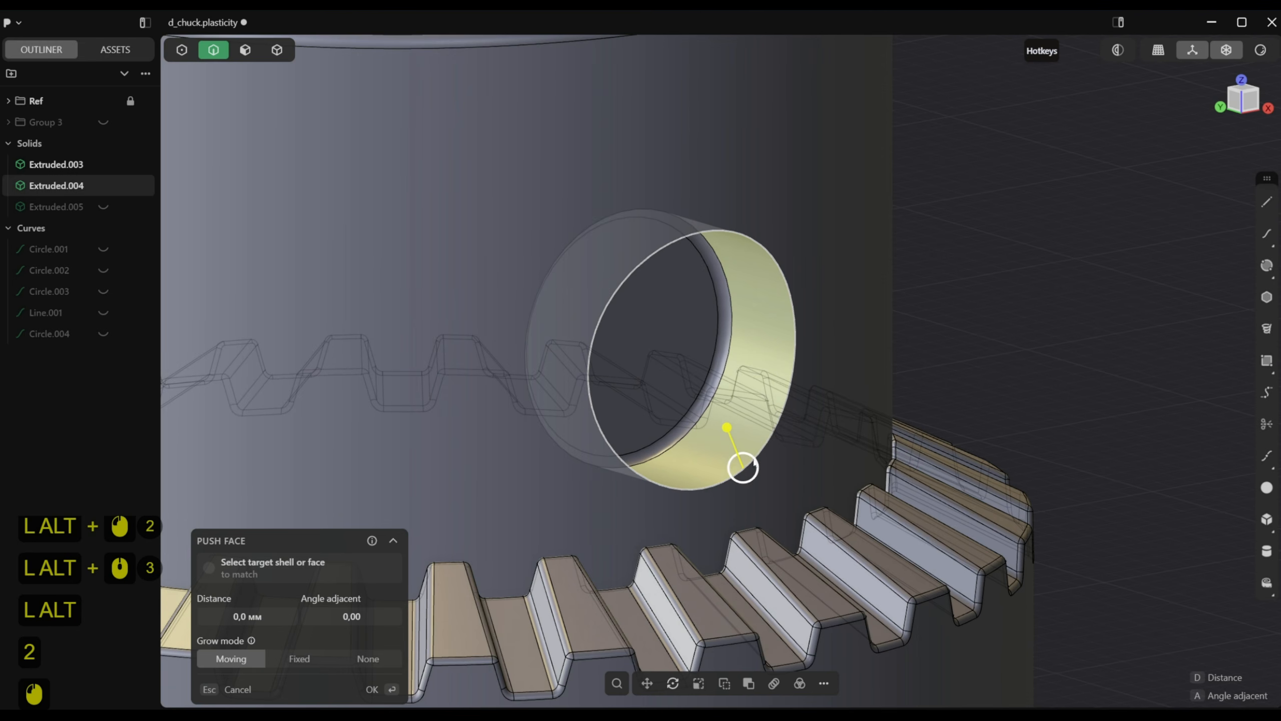
{"action": "left_click", "coordinate": [706, 488]}
{"action": "left_click_drag", "start_coordinate": [705, 490], "coordinate": [710, 481]}
{"action": "left_click", "coordinate": [358, 530]}
{"action": "key", "text": "Return"}
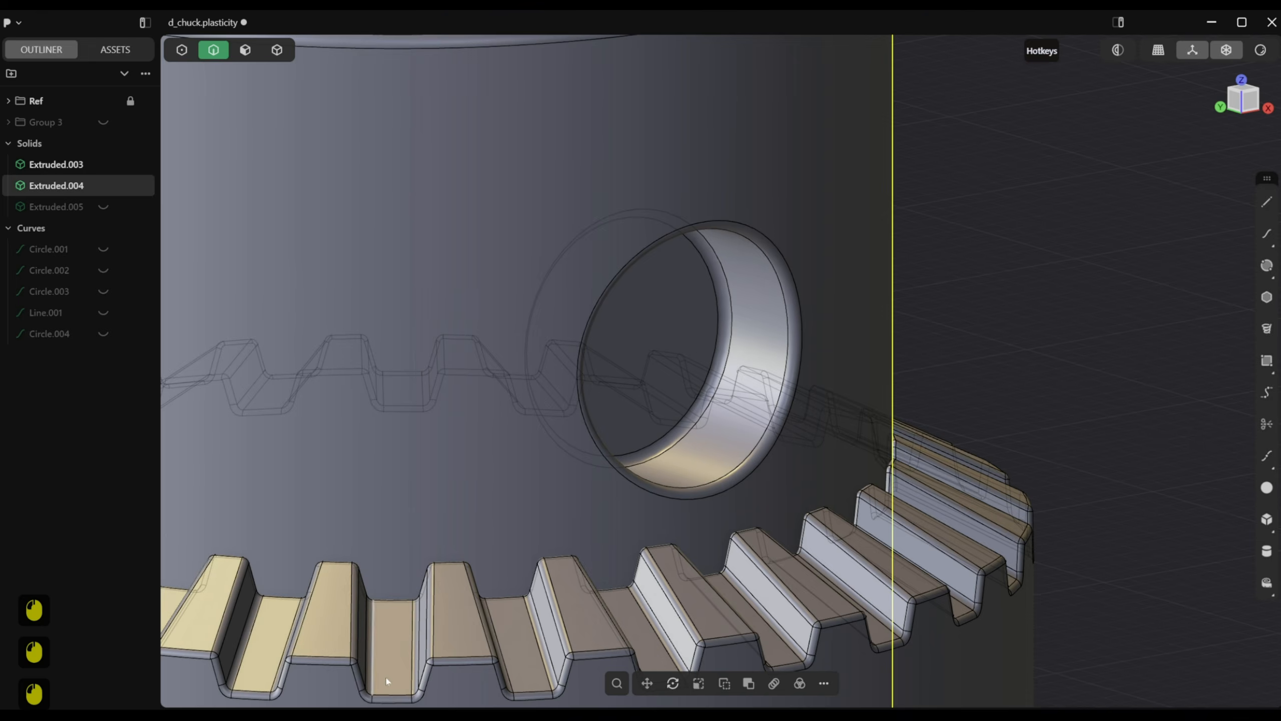
Radially array the key hole's faces around the vertical axis to get 3 holes over 360 degrees
{"action": "key", "text": "3"}
{"action": "left_click", "coordinate": [698, 415], "text": "shift"}
{"action": "scroll", "coordinate": [696, 415], "scroll_direction": "down", "scroll_amount": 20}
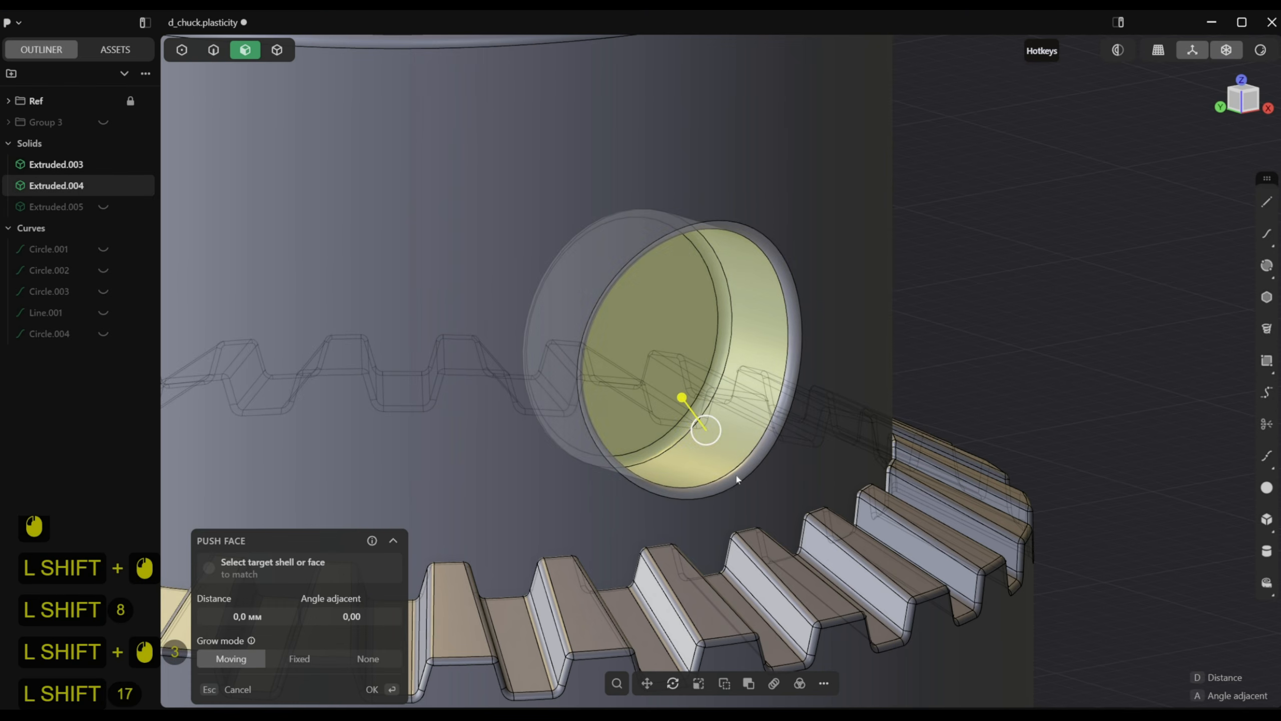
{"action": "left_click", "coordinate": [799, 683]}
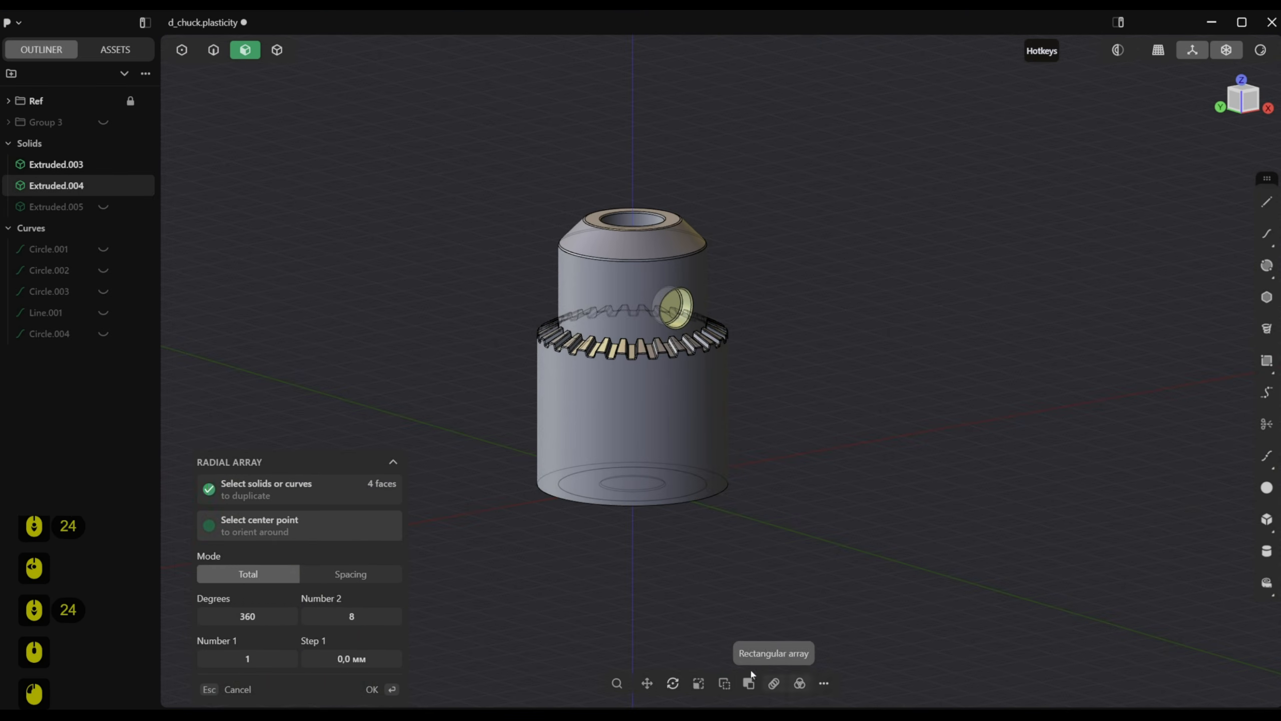
{"action": "left_click", "coordinate": [634, 598]}
{"action": "type", "text": "3"}
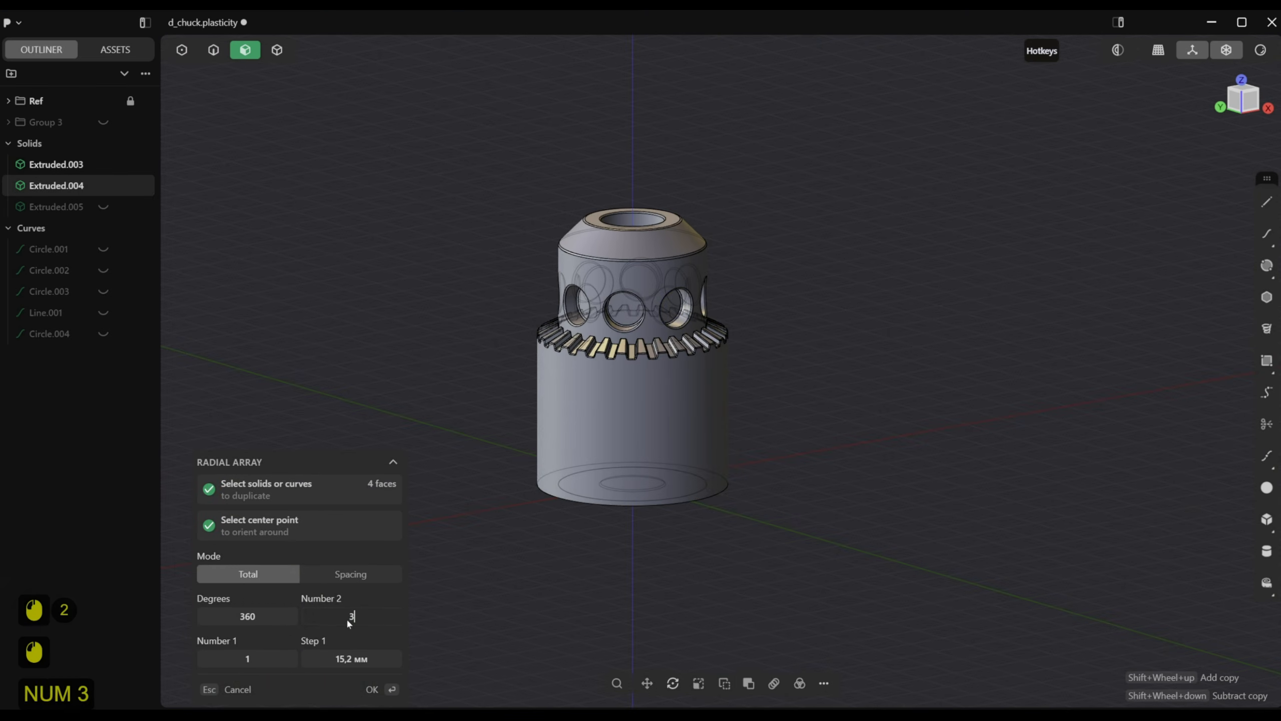
{"action": "key", "text": "Return"}
Round the sleeve's outer bottom edge with a 0.9 mm chordal fillet
{"action": "middle_click_drag", "start_coordinate": [421, 673], "coordinate": [718, 514], "text": "alt"}
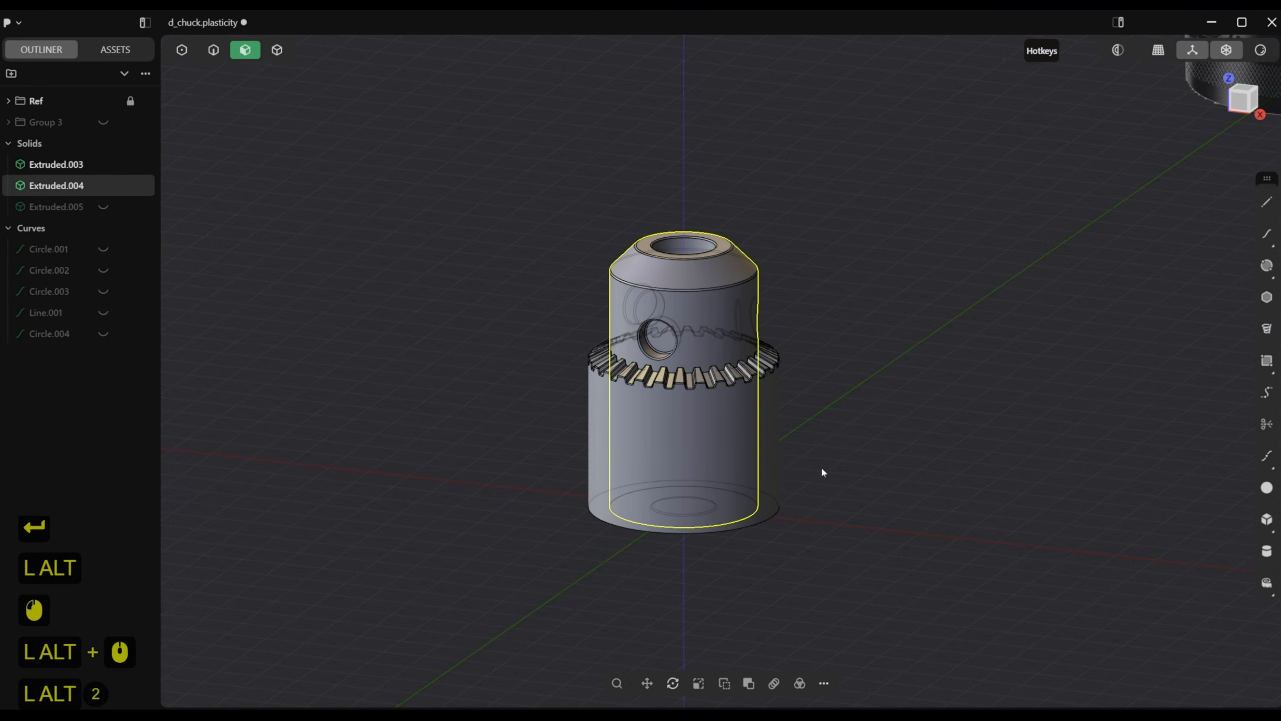
{"action": "middle_click_drag", "start_coordinate": [739, 446], "coordinate": [843, 411], "text": "alt"}
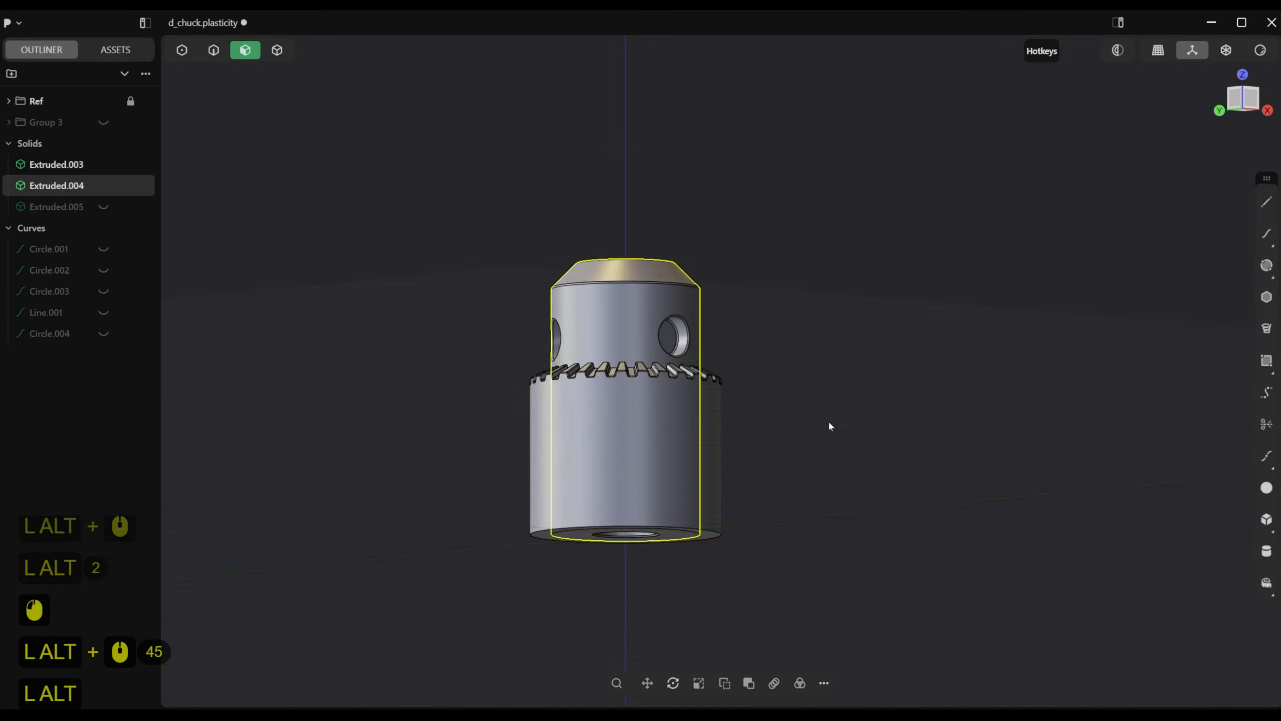
{"action": "scroll", "coordinate": [630, 439], "scroll_direction": "up", "scroll_amount": 15}
{"action": "scroll", "coordinate": [631, 440], "scroll_direction": "up", "scroll_amount": 5}
{"action": "key", "text": "2"}
{"action": "left_click", "coordinate": [632, 443]}
{"action": "key", "text": "f"}
{"action": "left_click_drag", "start_coordinate": [630, 442], "coordinate": [503, 520]}
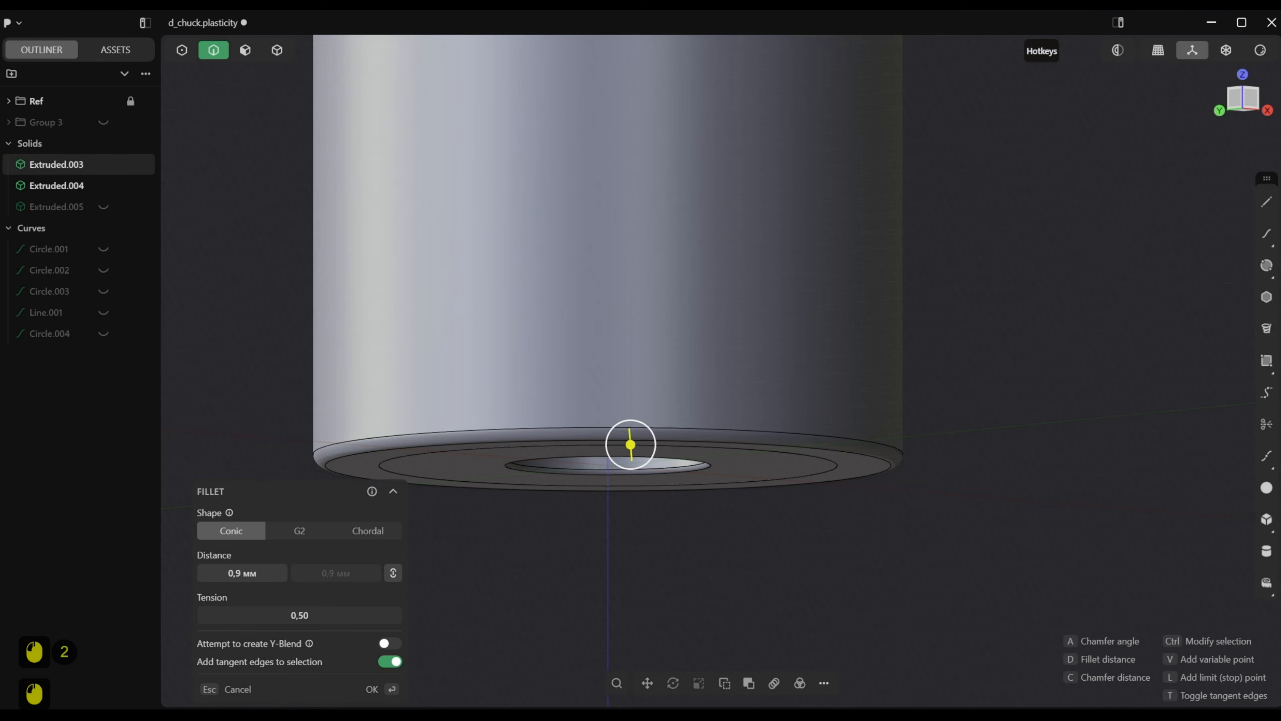
{"action": "left_click", "coordinate": [354, 536]}
{"action": "left_click", "coordinate": [376, 687]}
Hide the middle body and round the sleeve's inner bottom edge with a 0.5 mm chordal fillet
{"action": "middle_click_drag", "start_coordinate": [378, 684], "coordinate": [423, 504], "text": "alt"}
{"action": "left_click", "coordinate": [104, 186]}
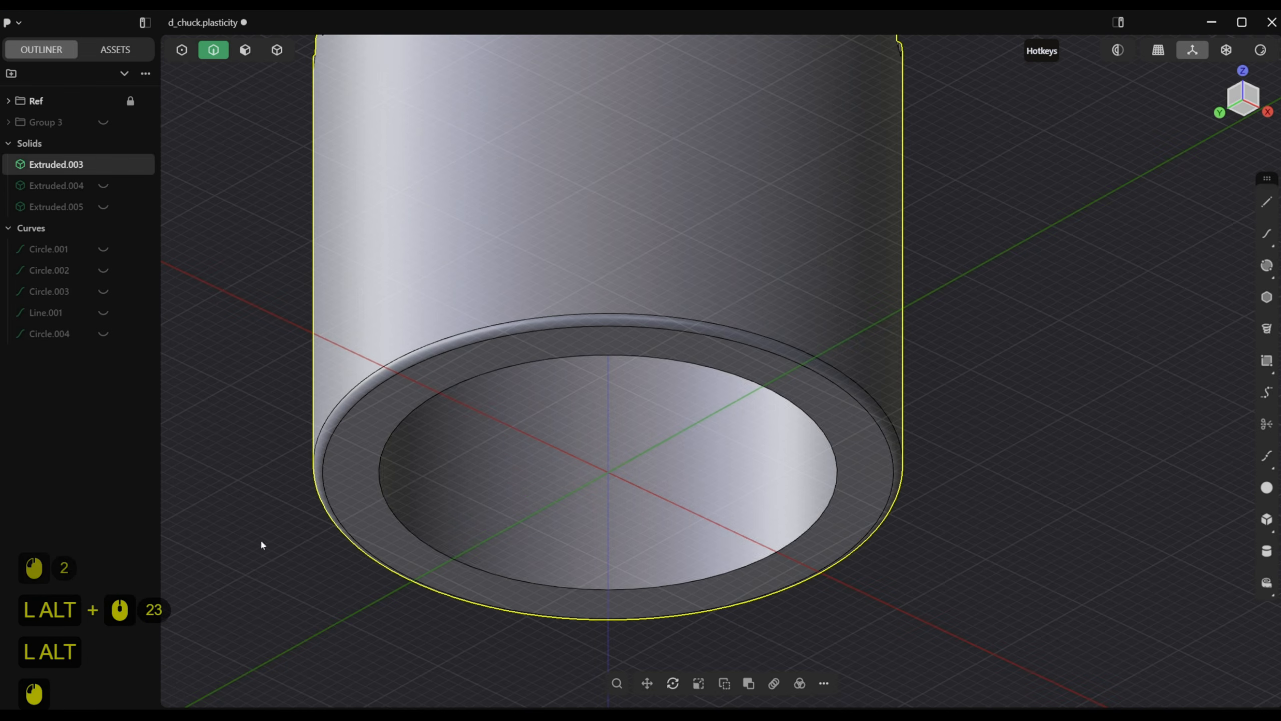
{"action": "left_click", "coordinate": [407, 536]}
{"action": "key", "text": "f"}
{"action": "mouse_move", "coordinate": [233, 581]}
{"action": "left_mouse_down"}
{"action": "mouse_move", "coordinate": [211, 581]}
{"action": "mouse_move", "coordinate": [227, 581]}
{"action": "left_mouse_up"}
{"action": "left_click", "coordinate": [364, 536]}
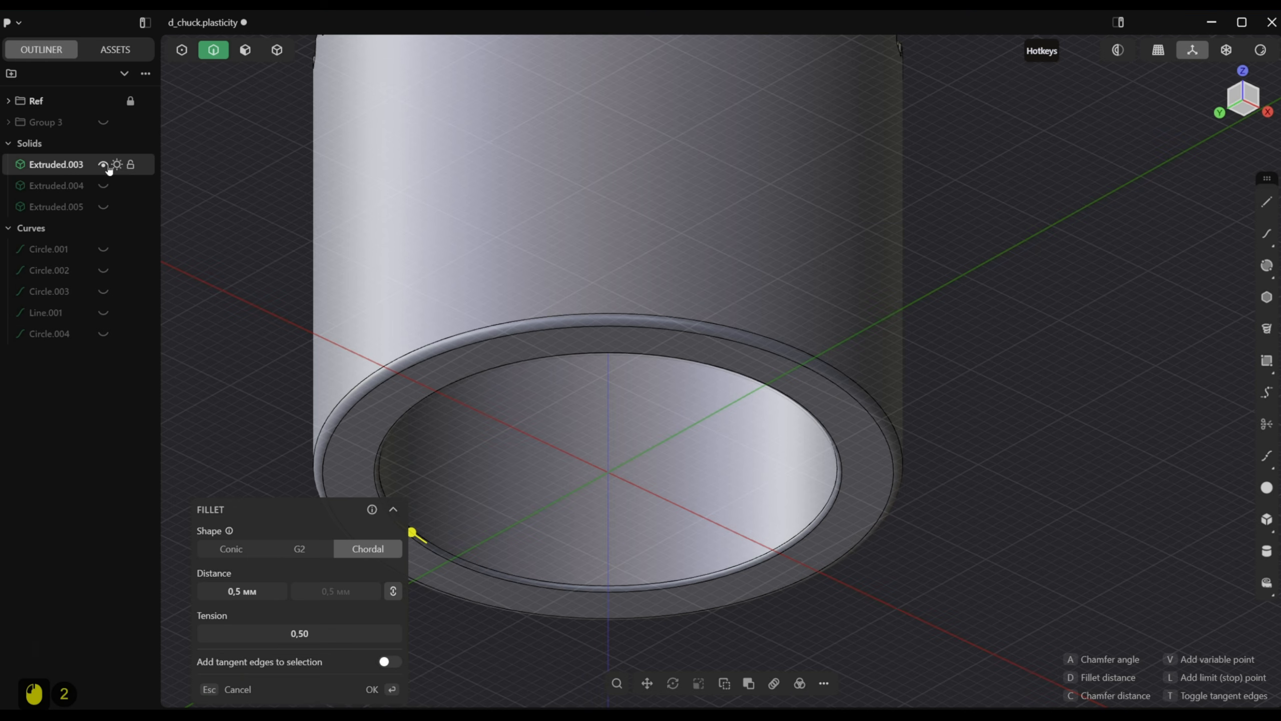
Show the middle body in place of the sleeve and round its outer bottom edge with a 0.5 mm chordal fillet
{"action": "left_click", "coordinate": [103, 164]}
{"action": "left_click", "coordinate": [103, 185]}
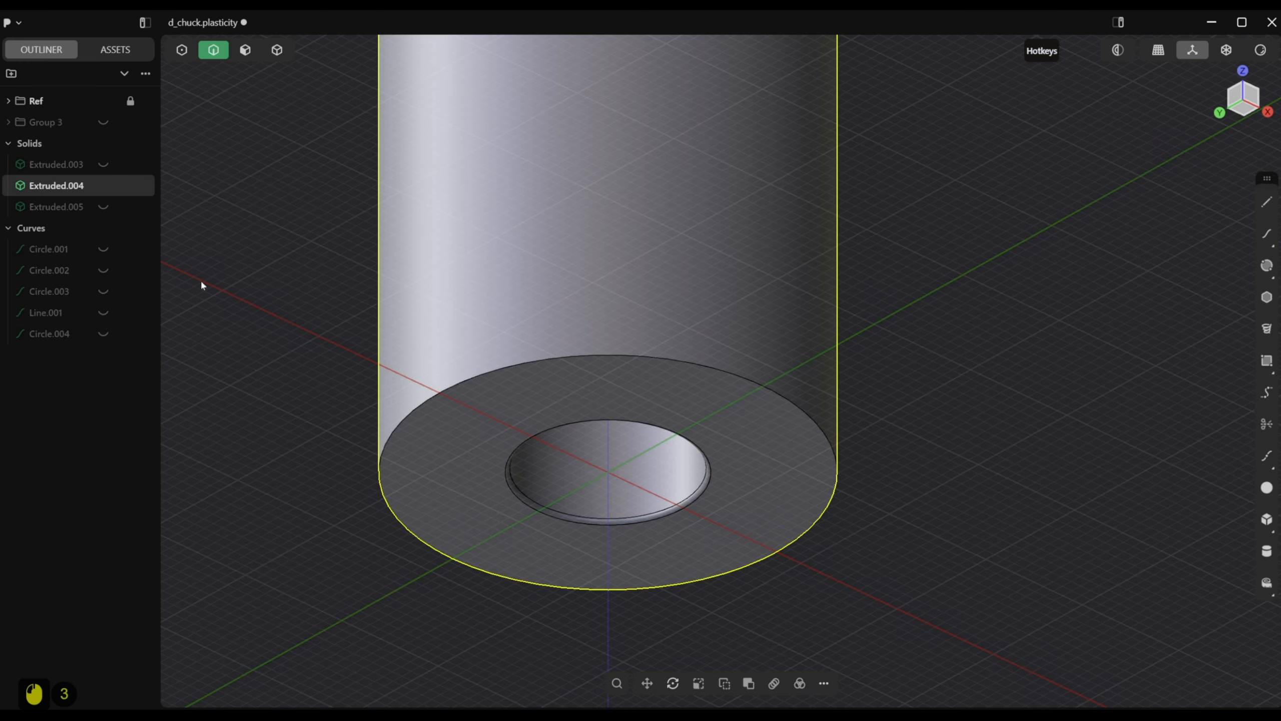
{"action": "left_click", "coordinate": [386, 443]}
{"action": "key", "text": "f"}
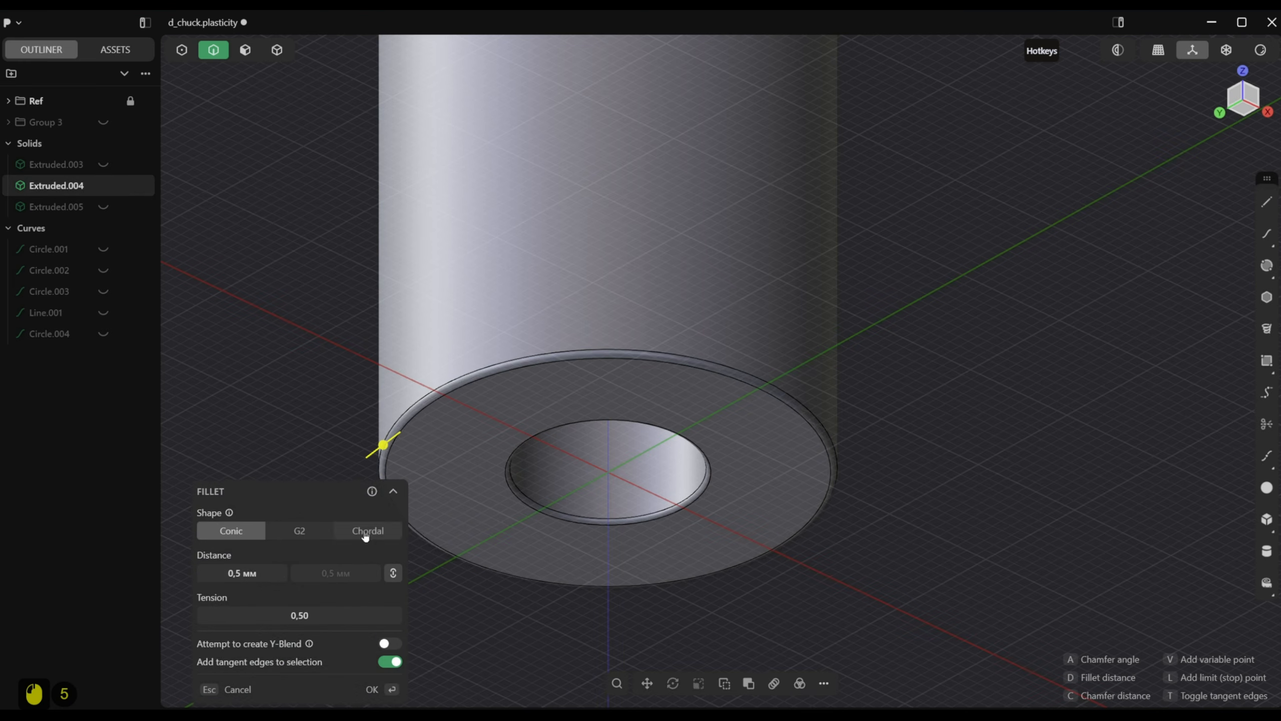
{"action": "left_click", "coordinate": [367, 535]}
{"action": "left_click", "coordinate": [373, 689]}
Show the sleeve and the hidden jaw solid again
{"action": "left_click", "coordinate": [103, 164]}
{"action": "scroll", "coordinate": [458, 236], "scroll_direction": "down", "scroll_amount": 17}
{"action": "middle_click_drag", "start_coordinate": [453, 237], "coordinate": [501, 340], "text": "alt"}
{"action": "left_click", "coordinate": [103, 207]}
Radially array the jaw around the vertical axis with a count of 3 over 360 degrees
{"action": "scroll", "coordinate": [558, 418], "scroll_direction": "down", "scroll_amount": 4}
{"action": "middle_click_drag", "start_coordinate": [557, 417], "coordinate": [304, 346], "text": "alt"}
{"action": "left_click", "coordinate": [255, 345]}
{"action": "left_click", "coordinate": [798, 683]}
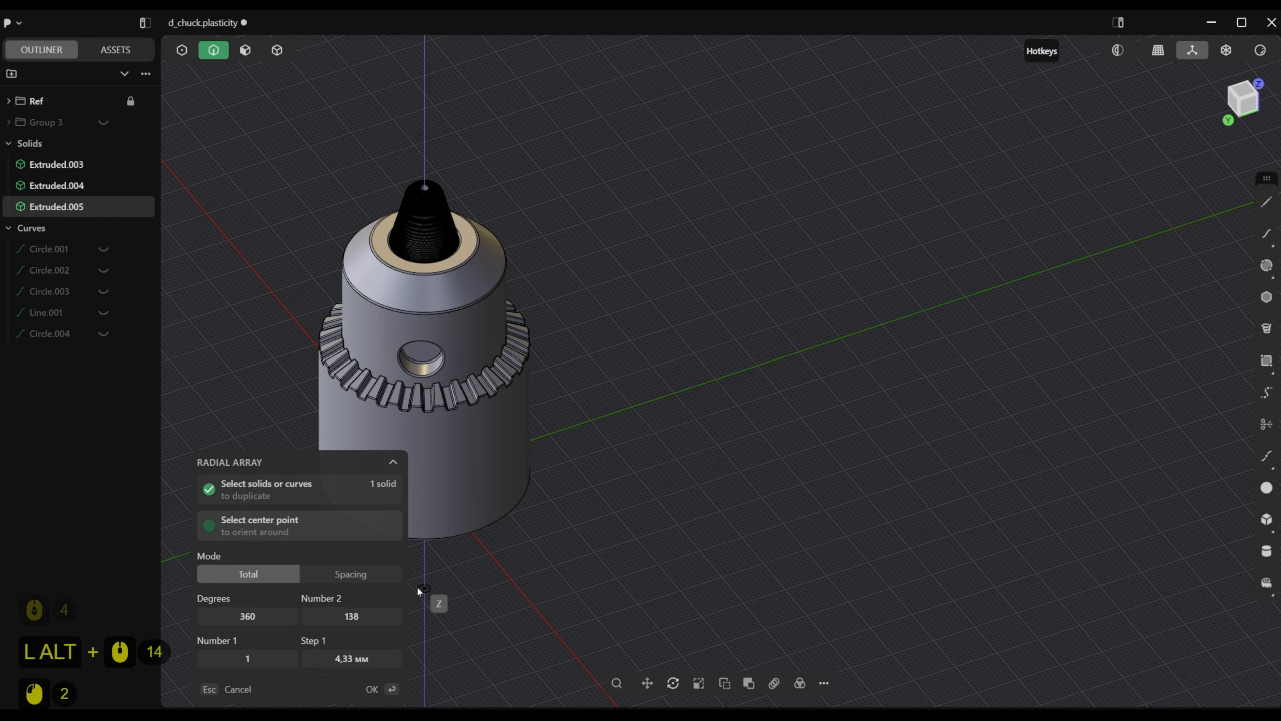
{"action": "left_click", "coordinate": [423, 576]}
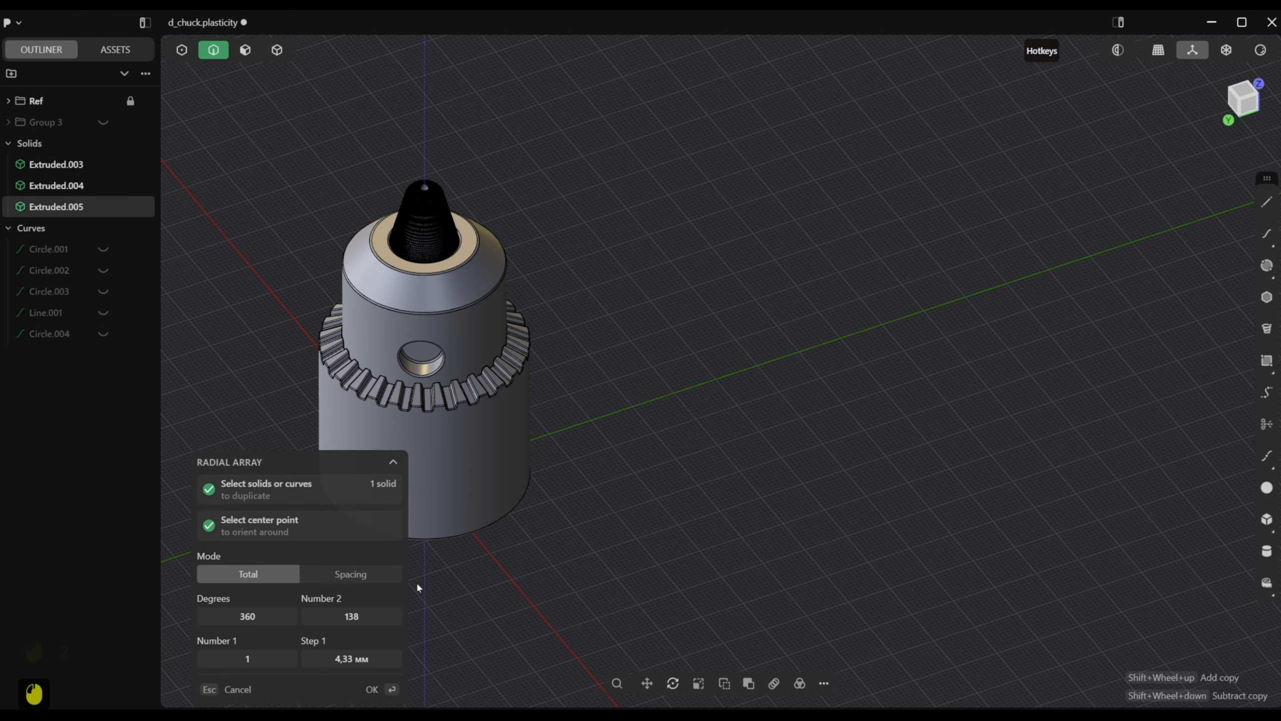
{"action": "type", "text": "3"}
{"action": "key", "text": "Return"}
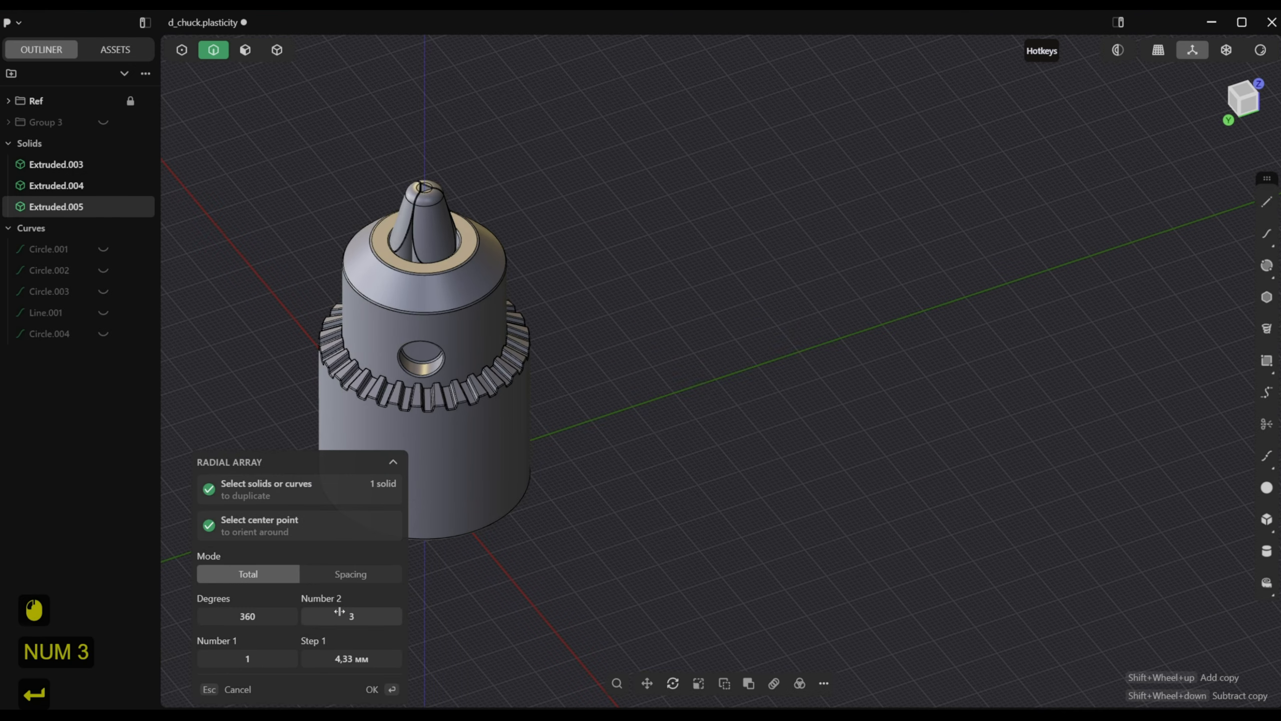
{"action": "scroll", "coordinate": [449, 439], "scroll_direction": "down", "scroll_amount": 4}
{"action": "middle_click_drag", "start_coordinate": [439, 343], "coordinate": [565, 339]}
{"action": "middle_click_drag", "start_coordinate": [565, 333], "coordinate": [571, 391], "text": "alt"}
{"action": "scroll", "coordinate": [598, 313], "scroll_direction": "up", "scroll_amount": 20}
{"action": "middle_click_drag", "start_coordinate": [600, 305], "coordinate": [612, 268], "text": "alt"}
{"action": "left_click", "coordinate": [371, 690]}
In the front view, split the sleeve's outer face with a horizontal Isoparam cut at the upper edge of the reference's upper knurled band
{"action": "scroll", "coordinate": [383, 656], "scroll_direction": "down", "scroll_amount": 18}
{"action": "middle_click_drag", "start_coordinate": [398, 505], "coordinate": [605, 452], "text": "alt"}
{"action": "scroll", "coordinate": [434, 409], "scroll_direction": "down", "scroll_amount": 3}
{"action": "middle_click_drag", "start_coordinate": [543, 487], "coordinate": [458, 337]}
{"action": "key", "text": "KP_1"}
{"action": "scroll", "coordinate": [438, 318], "scroll_direction": "up", "scroll_amount": 19}
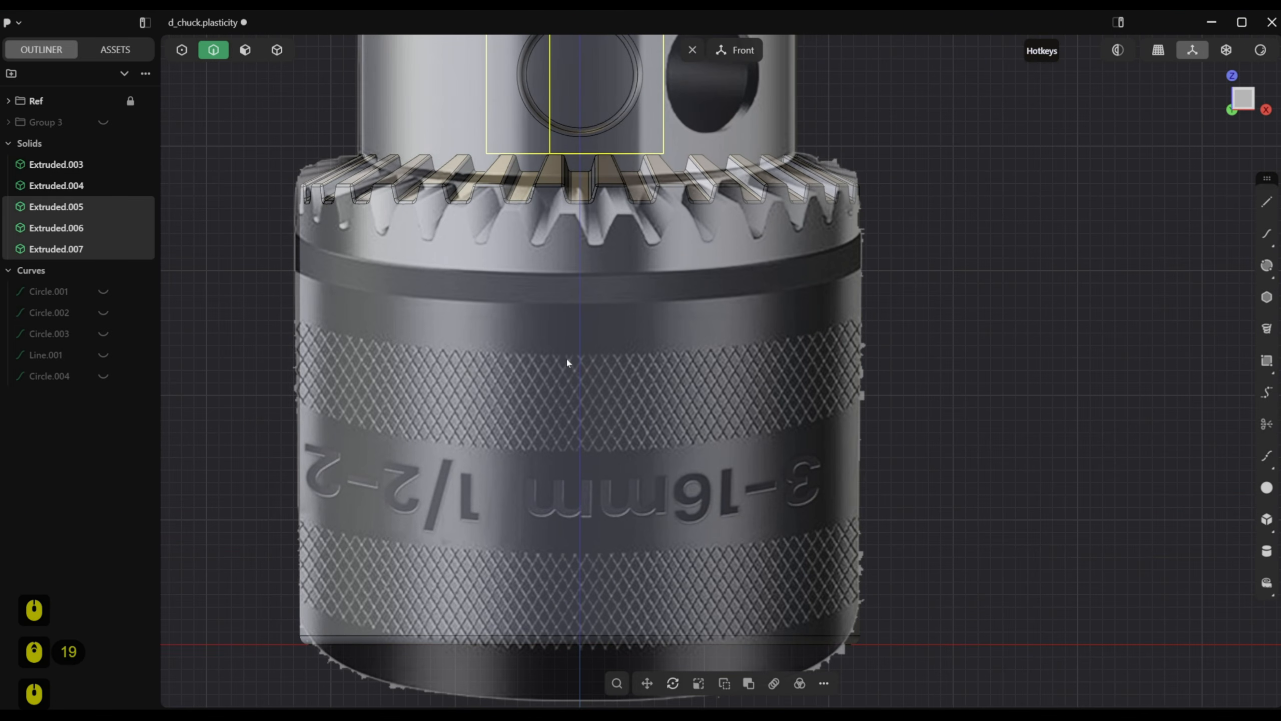
{"action": "key", "text": "3"}
{"action": "left_click", "coordinate": [567, 363], "text": "ctrl"}
{"action": "key", "text": "ctrl+r"}
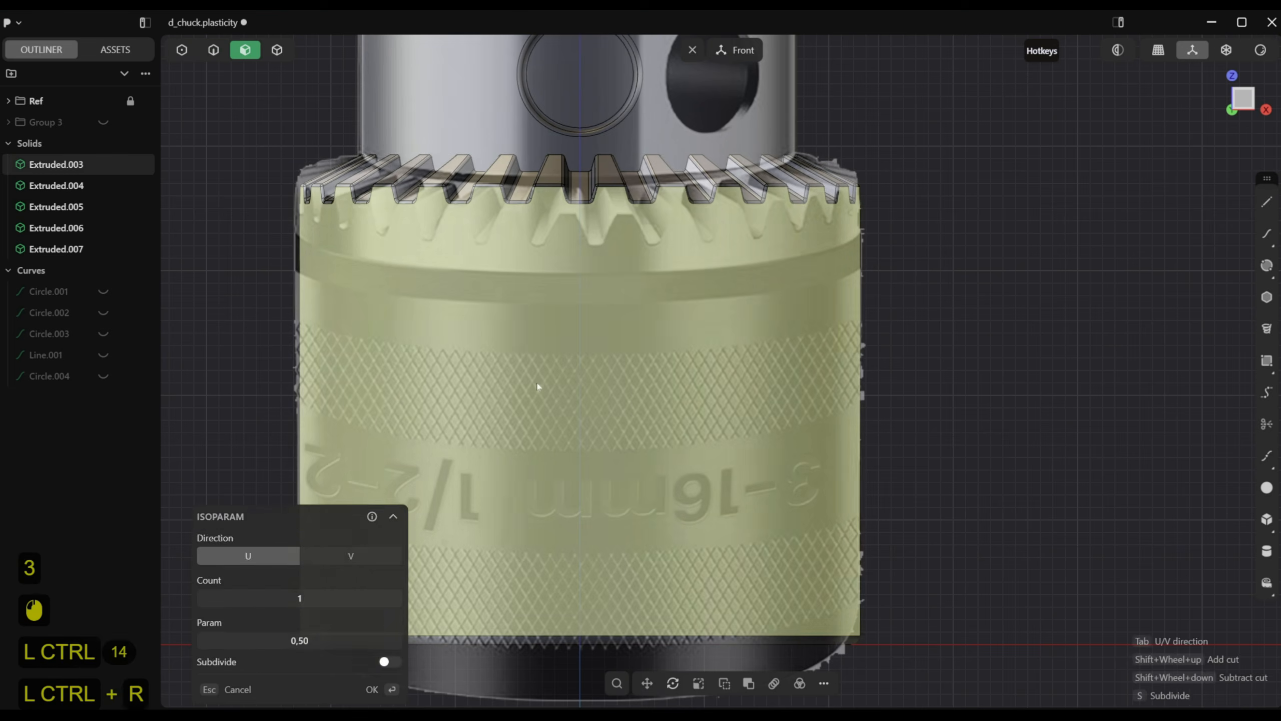
{"action": "key", "text": "Tab"}
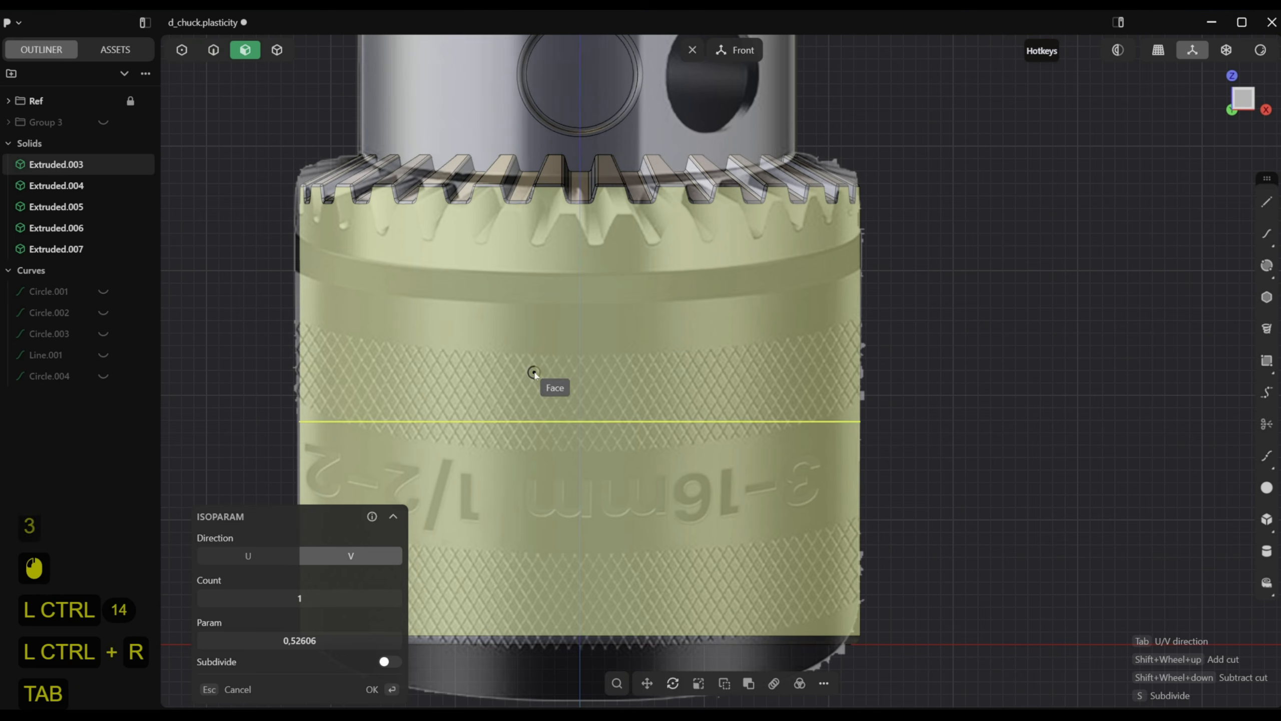
{"action": "left_click", "coordinate": [332, 323]}
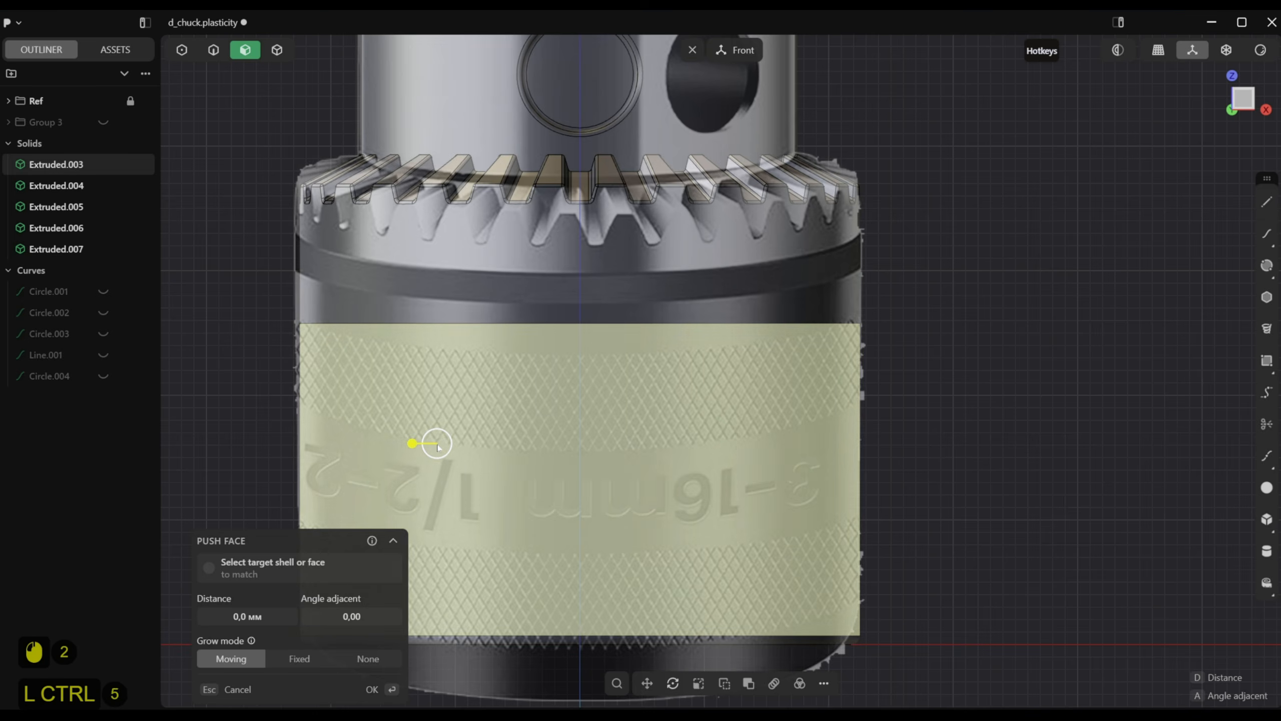
Split the sleeve's lower outer face with another V-direction Isoparam cut at the upper knurled band's lower edge
{"action": "key", "text": "ctrl+r"}
{"action": "key", "text": "Tab"}
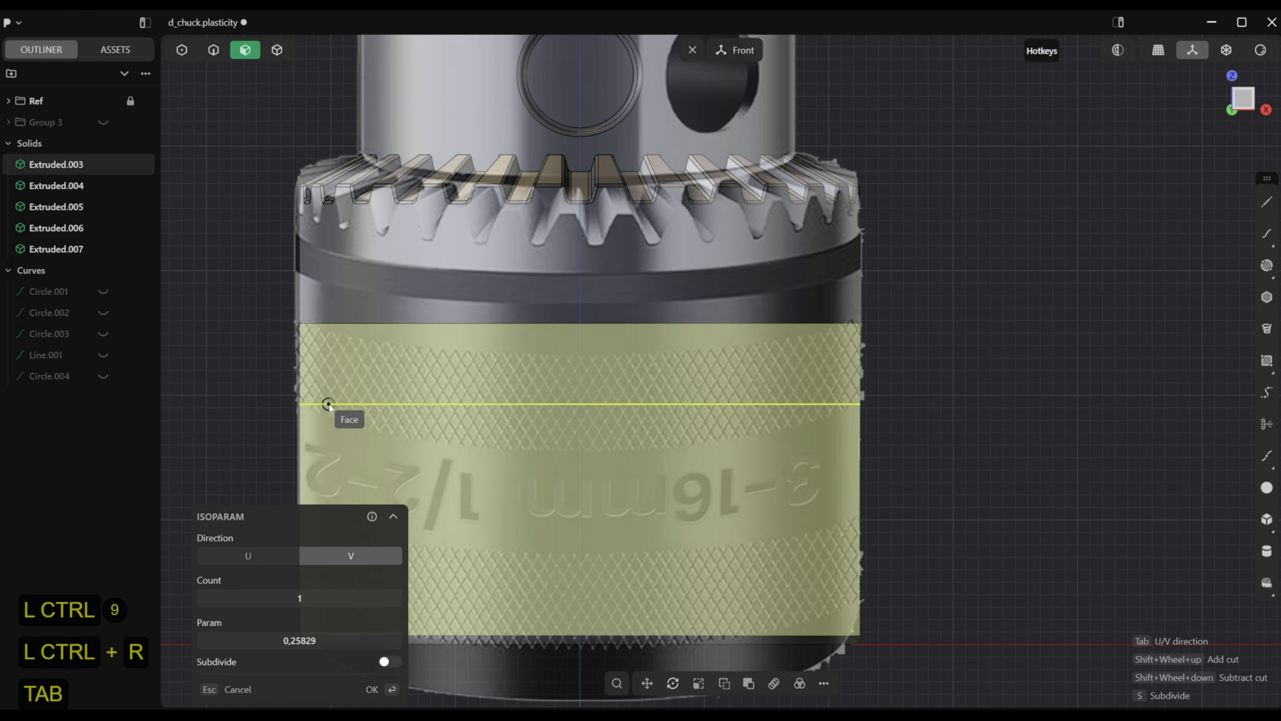
{"action": "left_click", "coordinate": [576, 509]}
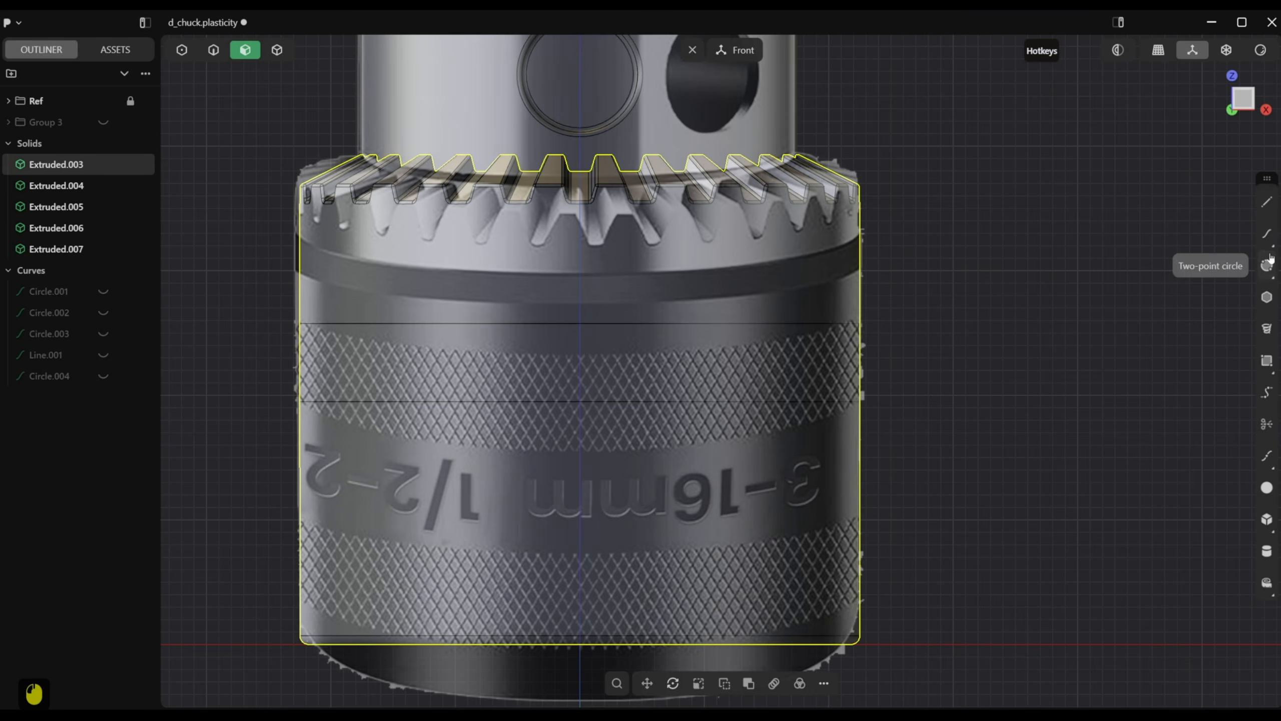
Draw a diagonal line about 7.2 mm long at 120° from the centre of the sleeve band's upper edge to its lower edge
{"action": "left_click", "coordinate": [1266, 201]}
{"action": "scroll", "coordinate": [521, 404], "scroll_direction": "up", "scroll_amount": 11}
{"action": "scroll", "coordinate": [520, 405], "scroll_direction": "up", "scroll_amount": 4}
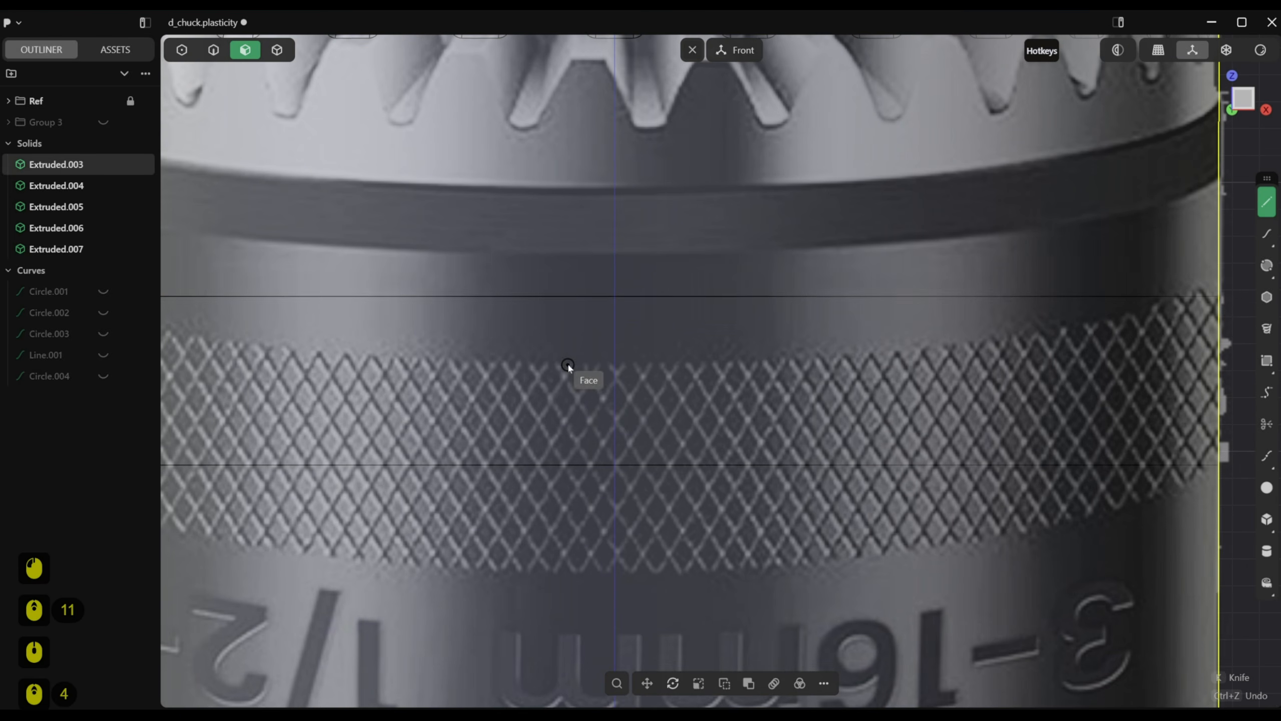
{"action": "left_click", "coordinate": [613, 298]}
{"action": "key", "text": "Tab"}
{"action": "key", "text": "Tab"}
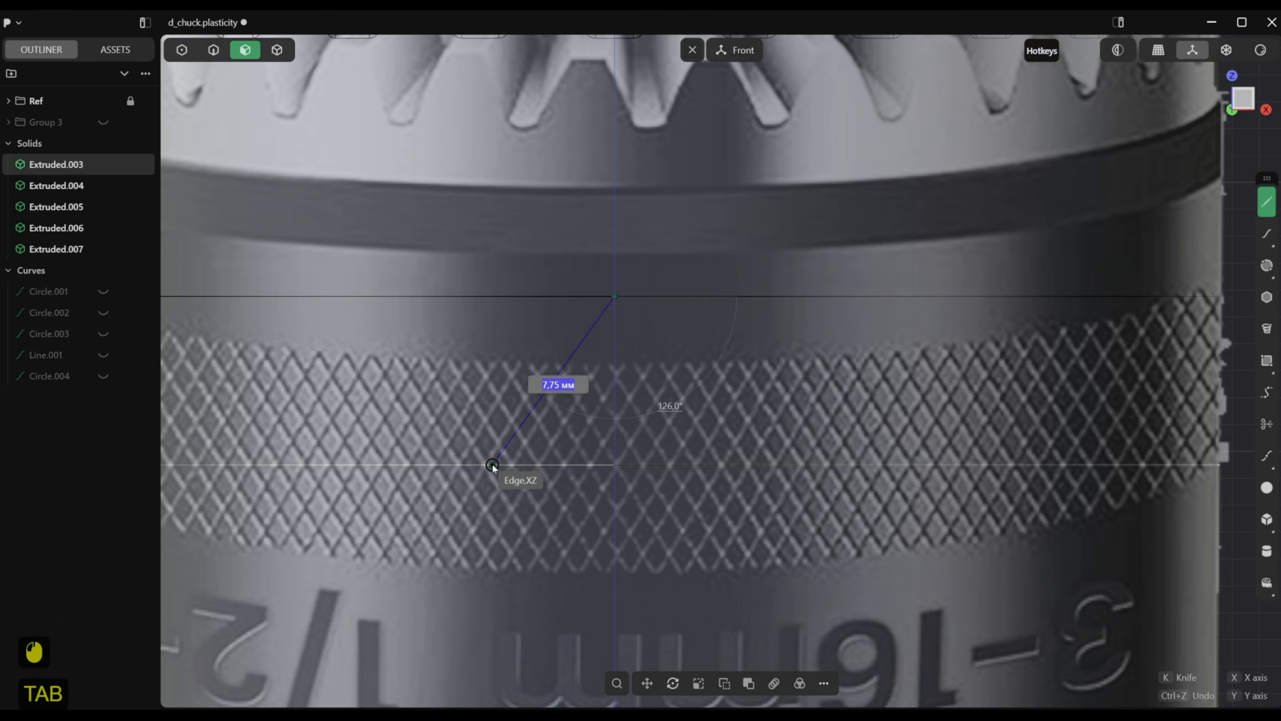
{"action": "type", "text": "120"}
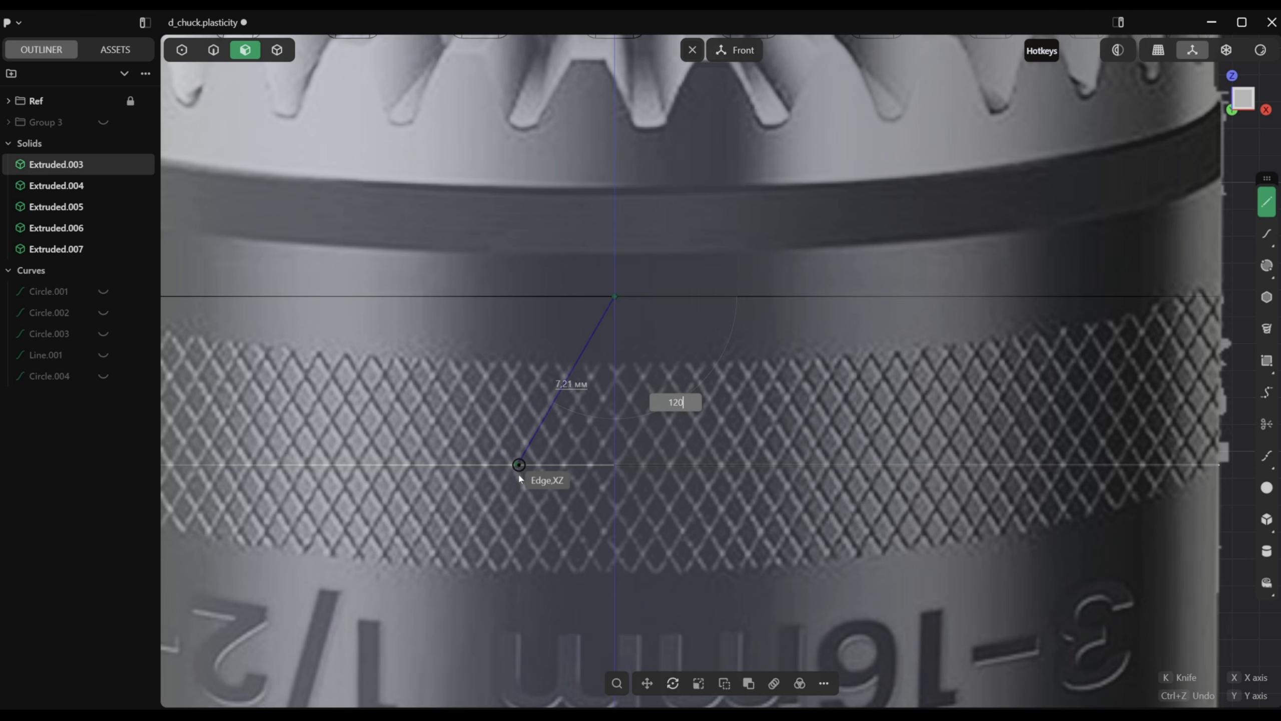
{"action": "left_click", "coordinate": [515, 470]}
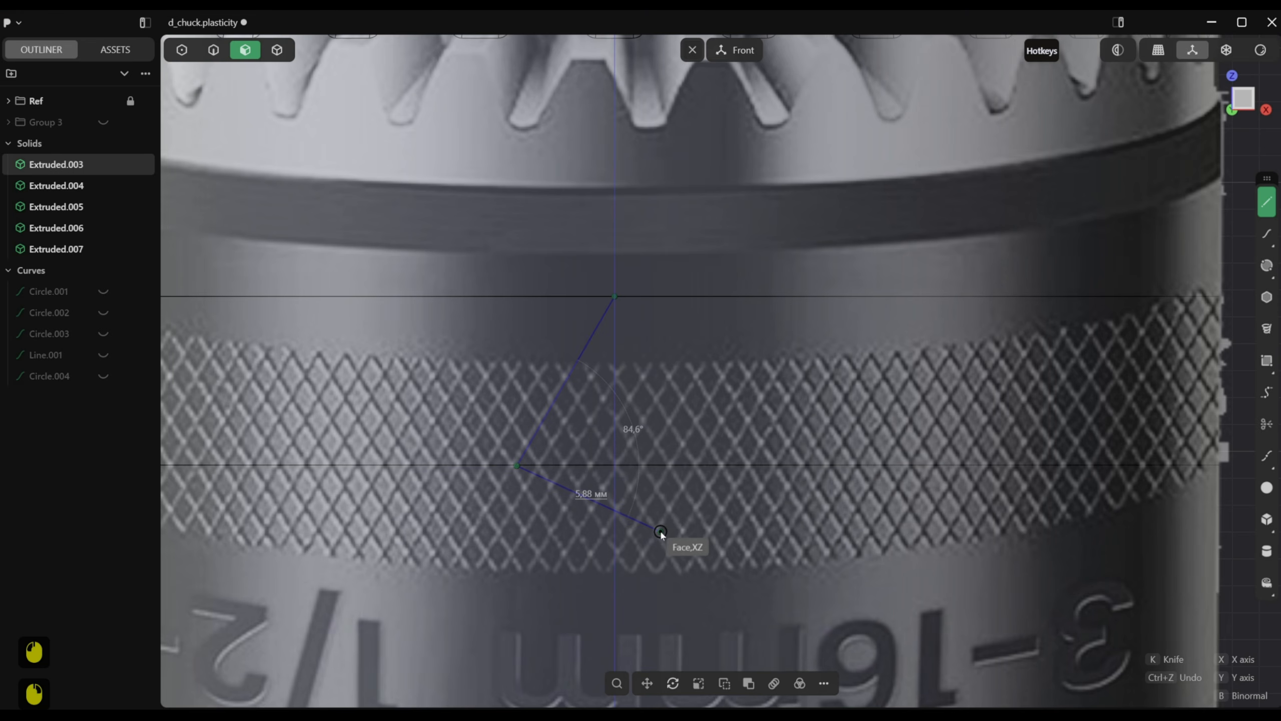
{"action": "right_click", "coordinate": [547, 470]}
Slide the diagonal line's lower endpoint about 0.04 mm along the line onto the band's lower edge
{"action": "scroll", "coordinate": [535, 464], "scroll_direction": "up", "scroll_amount": 8}
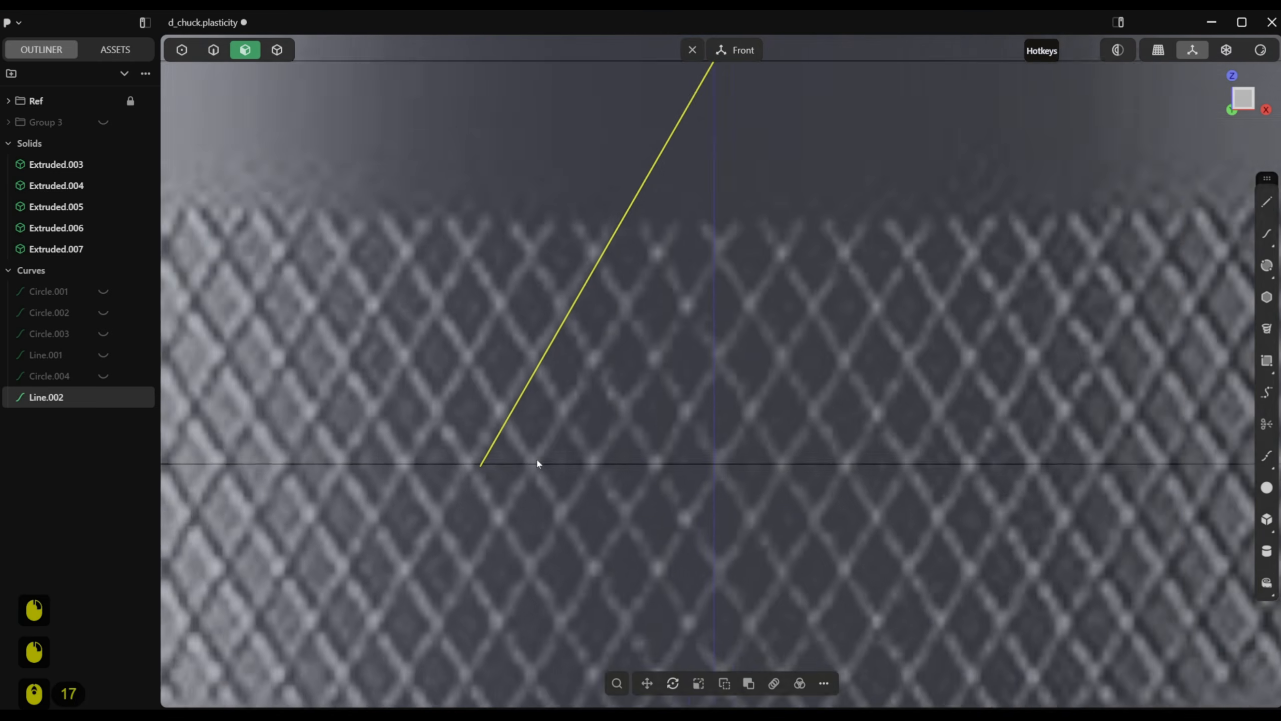
{"action": "scroll", "coordinate": [488, 463], "scroll_direction": "down", "scroll_amount": 2}
{"action": "scroll", "coordinate": [484, 468], "scroll_direction": "up", "scroll_amount": 17}
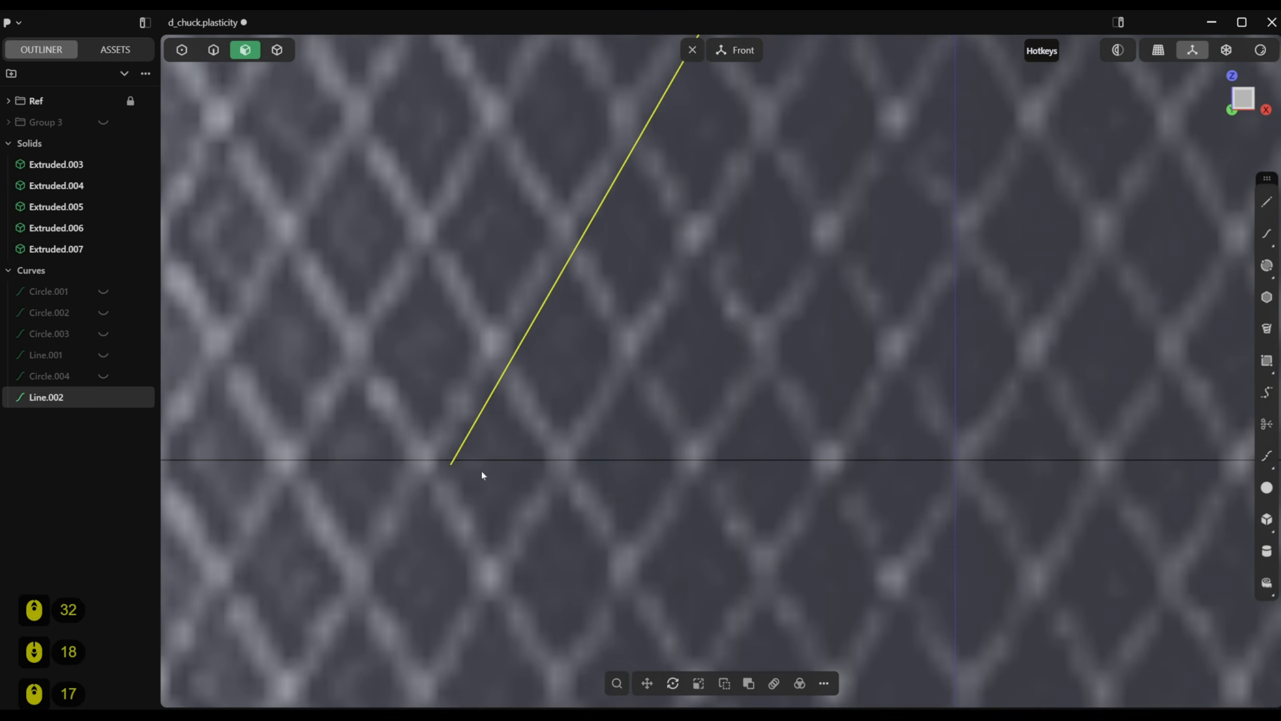
{"action": "key", "text": "1"}
{"action": "left_click", "coordinate": [451, 466]}
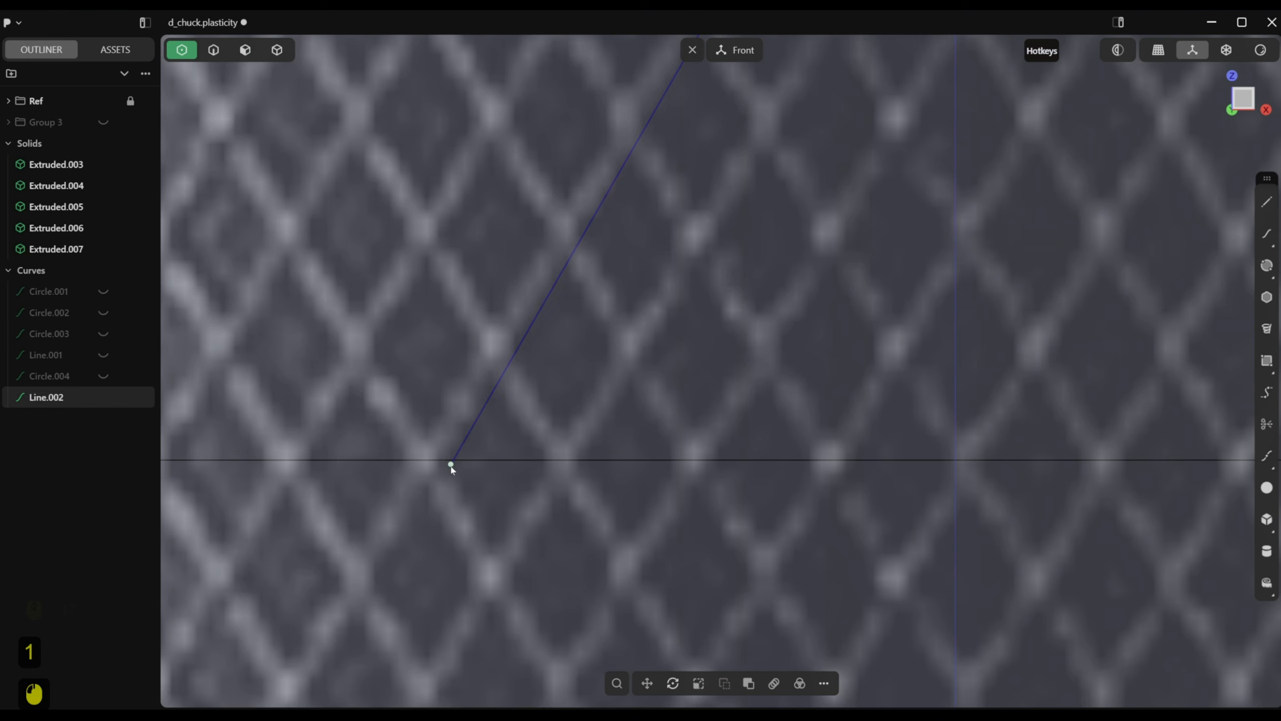
{"action": "key", "text": "shift+g"}
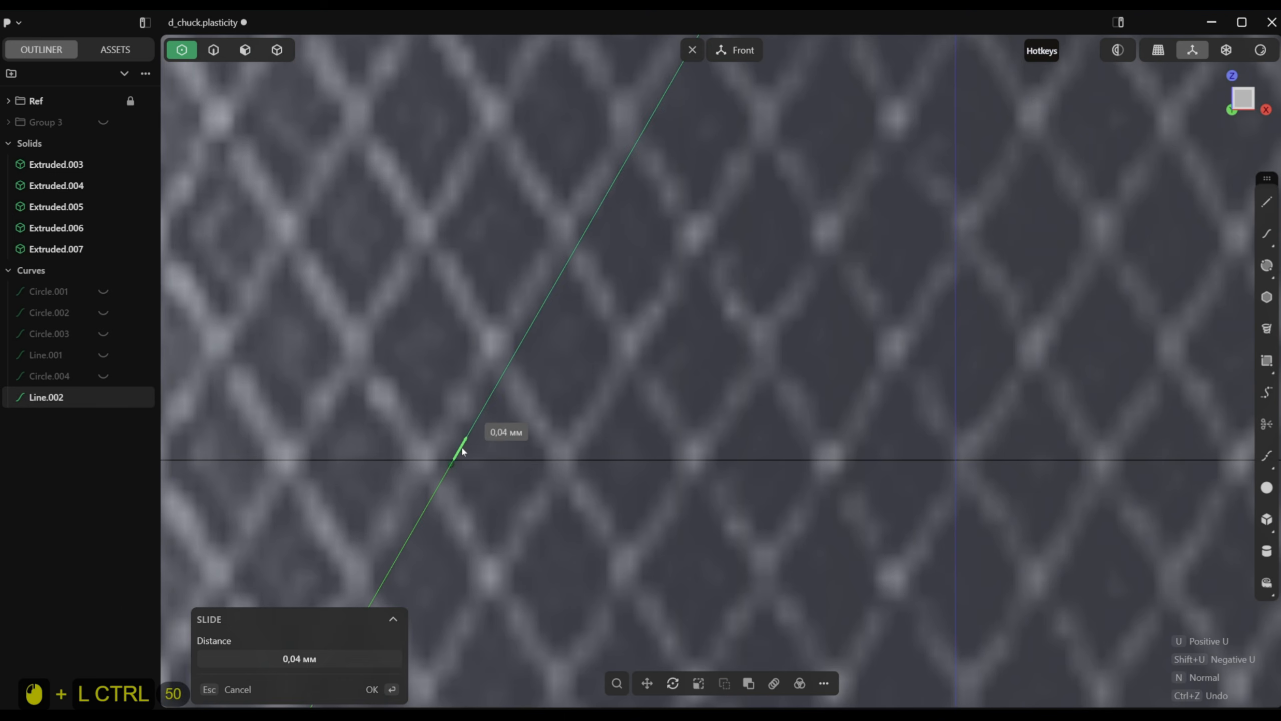
{"action": "left_click", "coordinate": [463, 451]}
Extend both ends of the diagonal line slightly past the band's edges using the Natural shape
{"action": "scroll", "coordinate": [494, 481], "scroll_direction": "down", "scroll_amount": 20}
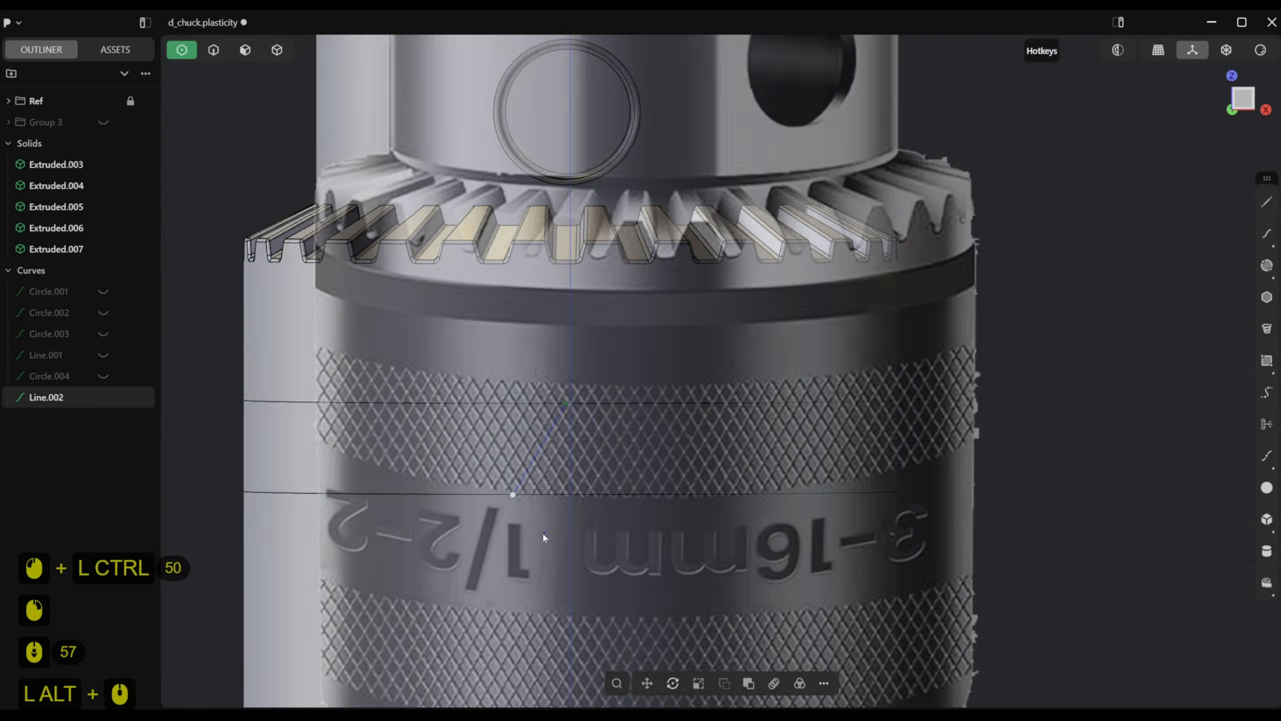
{"action": "middle_click_drag", "start_coordinate": [543, 531], "coordinate": [560, 552], "text": "alt"}
{"action": "scroll", "coordinate": [555, 504], "scroll_direction": "up", "scroll_amount": 6}
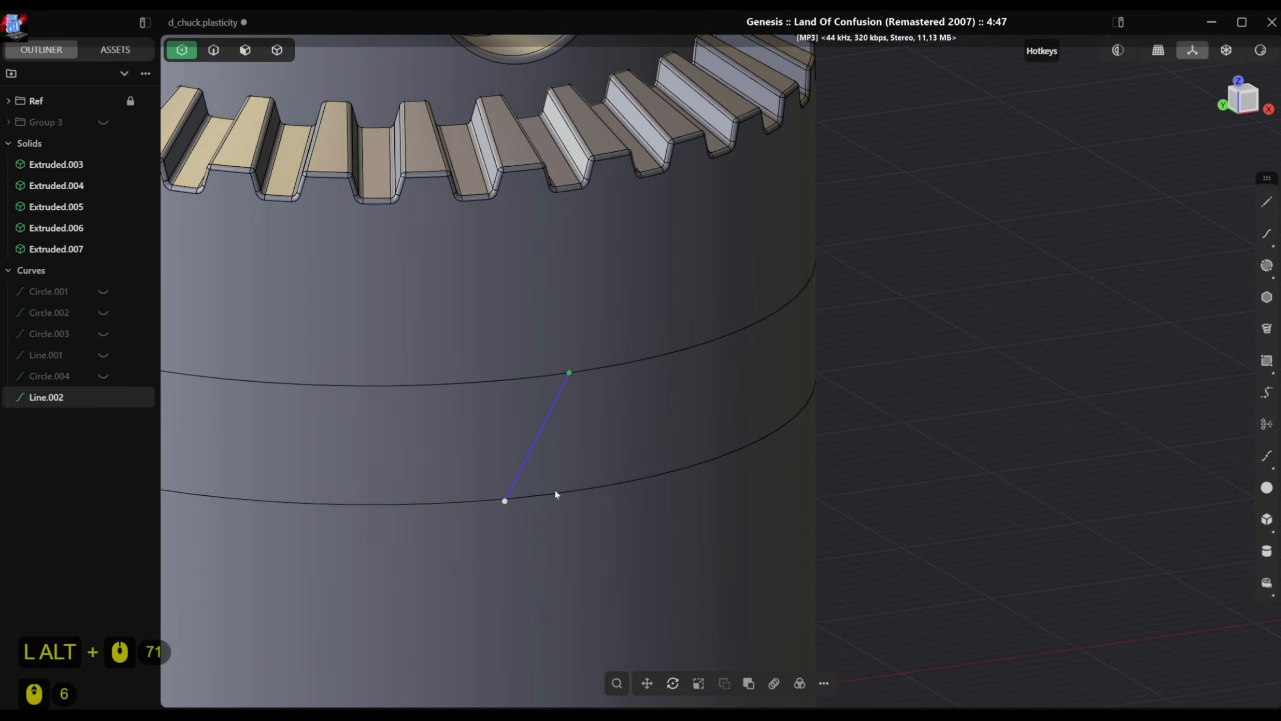
{"action": "scroll", "coordinate": [554, 492], "scroll_direction": "up", "scroll_amount": 5}
{"action": "key", "text": "2"}
{"action": "double_click", "coordinate": [527, 445]}
{"action": "middle_click_drag", "start_coordinate": [586, 447], "coordinate": [542, 446], "text": "alt"}
{"action": "key", "text": "F1"}
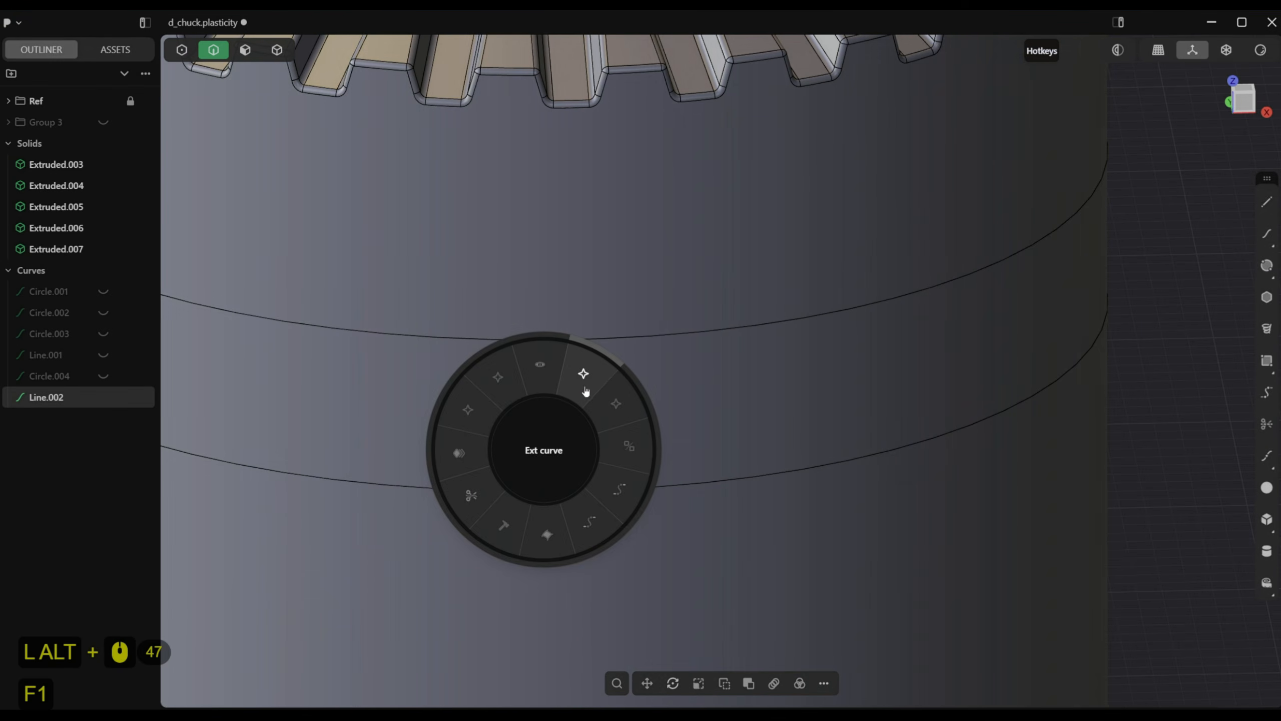
{"action": "left_click", "coordinate": [584, 399]}
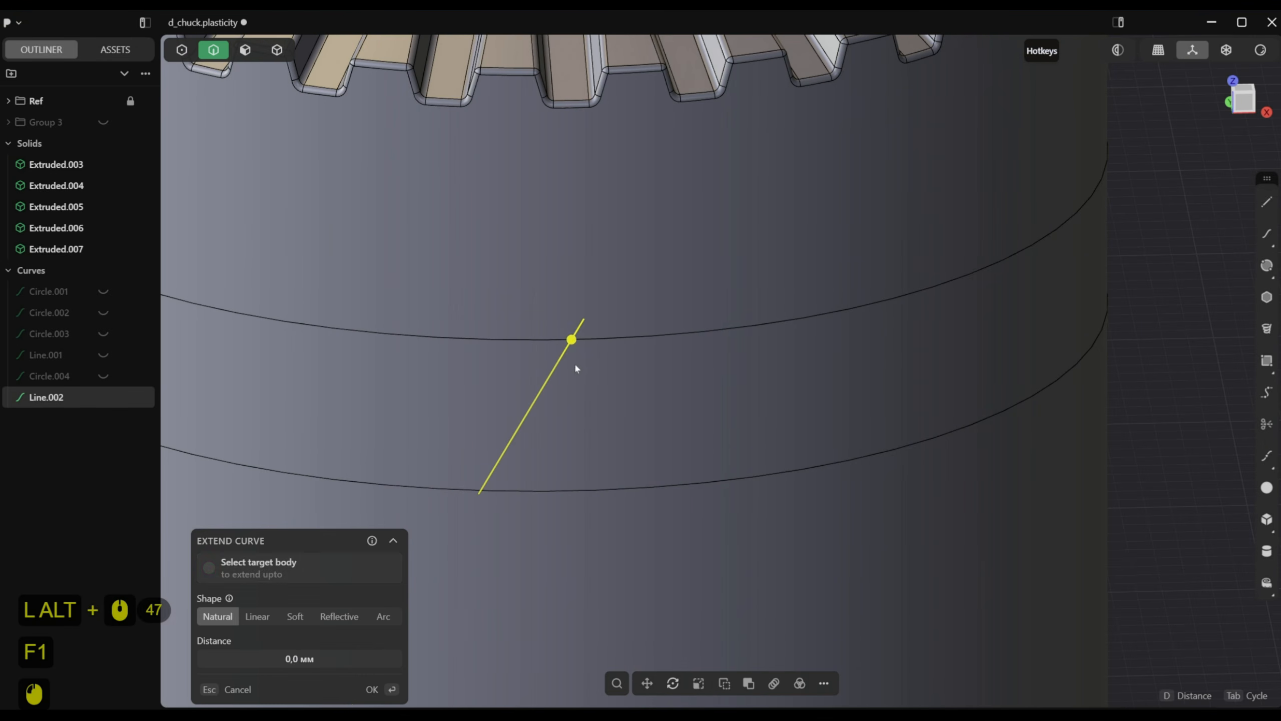
{"action": "left_click", "coordinate": [364, 687]}
From the front view, imprint the extended diagonal line onto the sleeve body with the Normal method
{"action": "middle_click_drag", "start_coordinate": [563, 525], "coordinate": [567, 523], "text": "alt"}
{"action": "key", "text": "alt+KP_1"}
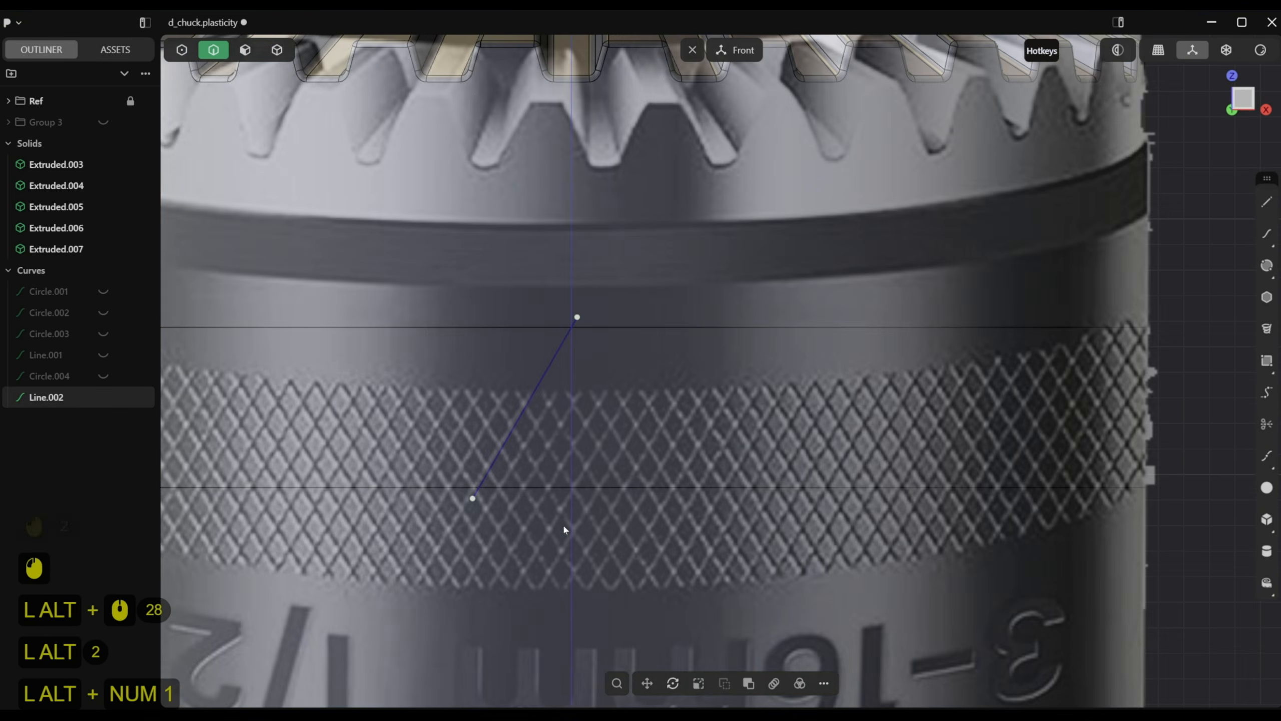
{"action": "scroll", "coordinate": [553, 485], "scroll_direction": "down", "scroll_amount": 13, "text": "alt"}
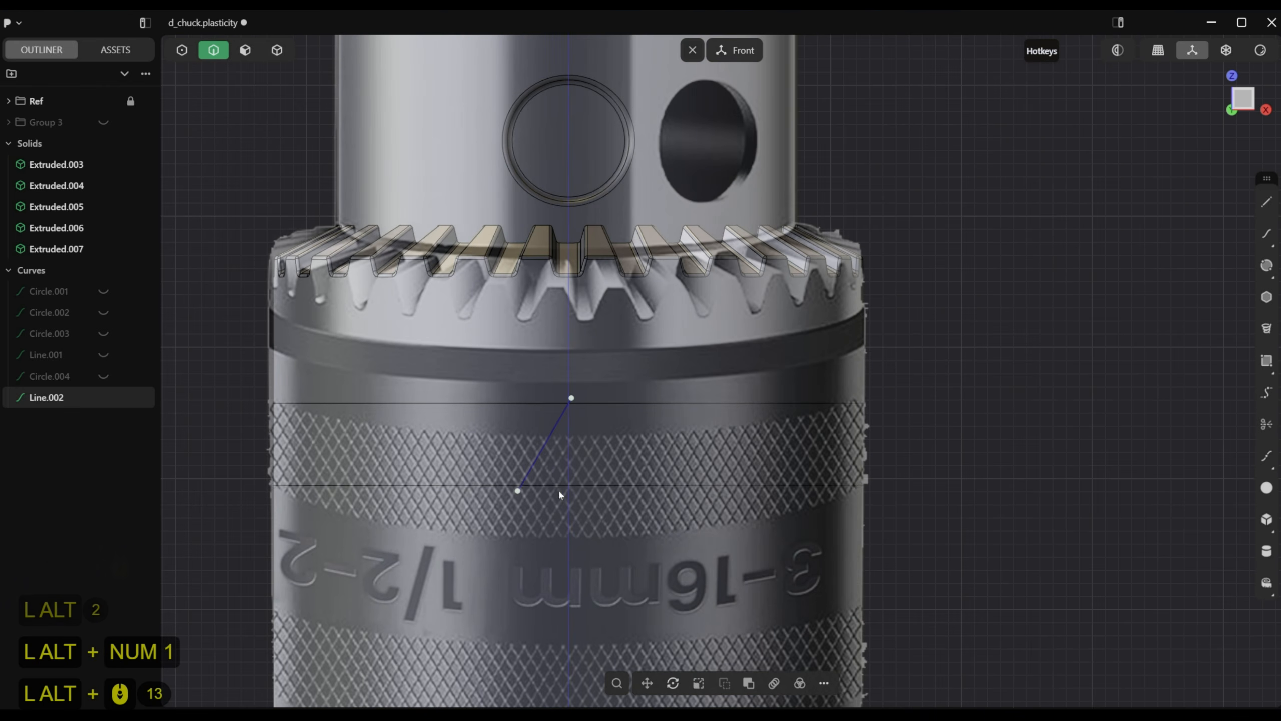
{"action": "key", "text": "alt+2"}
{"action": "left_click", "coordinate": [543, 445], "text": "alt"}
{"action": "left_click", "coordinate": [543, 445], "text": "alt"}
{"action": "middle_click_drag", "start_coordinate": [573, 500], "coordinate": [554, 430], "text": "alt"}
{"action": "scroll", "coordinate": [554, 429], "scroll_direction": "down", "scroll_amount": 2, "text": "alt"}
{"action": "scroll", "coordinate": [541, 440], "scroll_direction": "down", "scroll_amount": 4, "text": "alt"}
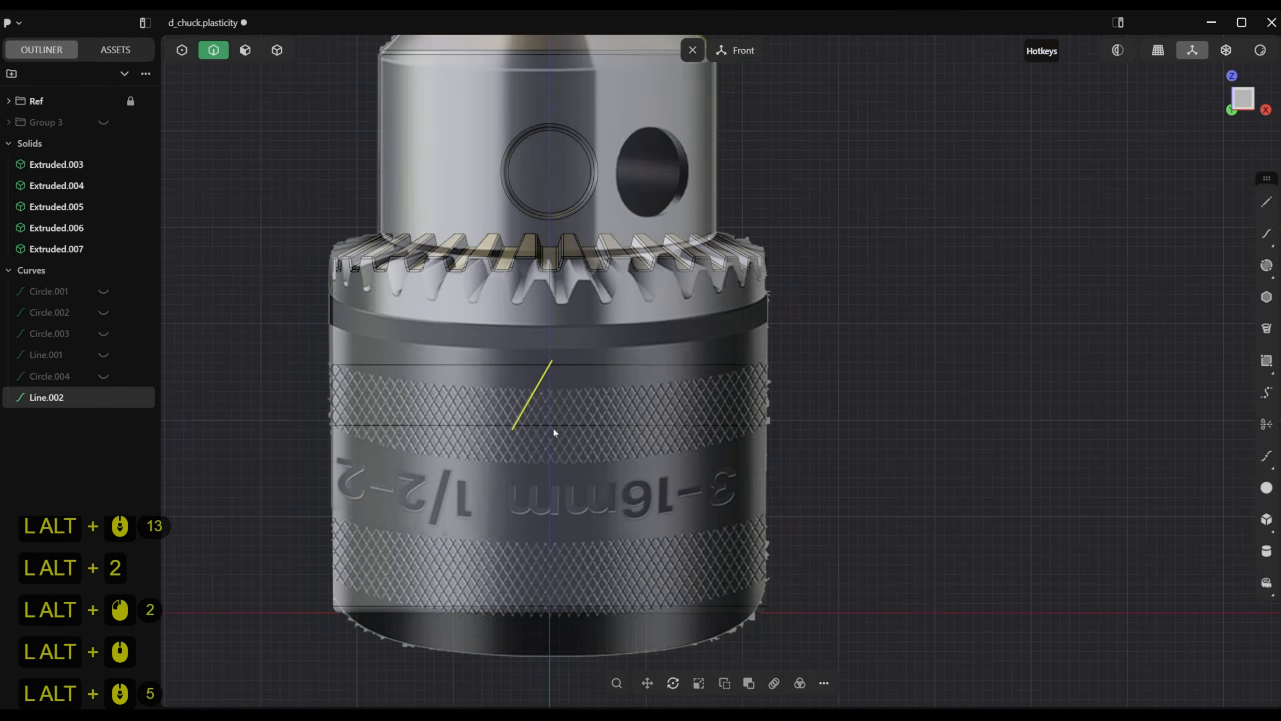
{"action": "key", "text": "alt+shift+i"}
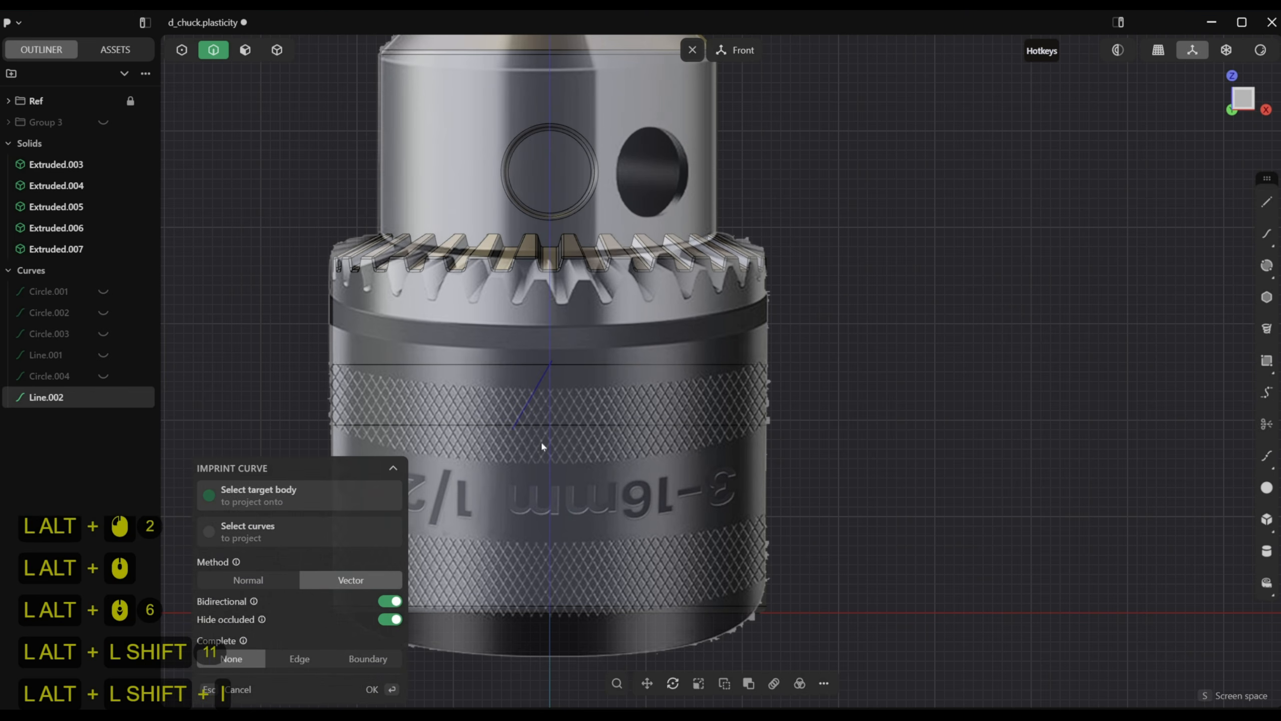
{"action": "left_click", "coordinate": [555, 399], "text": "alt"}
{"action": "left_click", "coordinate": [248, 580], "text": "alt"}
{"action": "left_click", "coordinate": [370, 689], "text": "alt"}
Hide the source line and duplicate all the imprinted diagonal edge segments on the sleeve as a separate curve
{"action": "middle_click_drag", "start_coordinate": [458, 603], "coordinate": [373, 416], "text": "alt"}
{"action": "scroll", "coordinate": [504, 474], "scroll_direction": "up", "scroll_amount": 13}
{"action": "left_click", "coordinate": [103, 398]}
{"action": "scroll", "coordinate": [564, 414], "scroll_direction": "up", "scroll_amount": 9}
{"action": "left_click", "coordinate": [554, 407]}
{"action": "left_click", "coordinate": [570, 375], "text": "shift"}
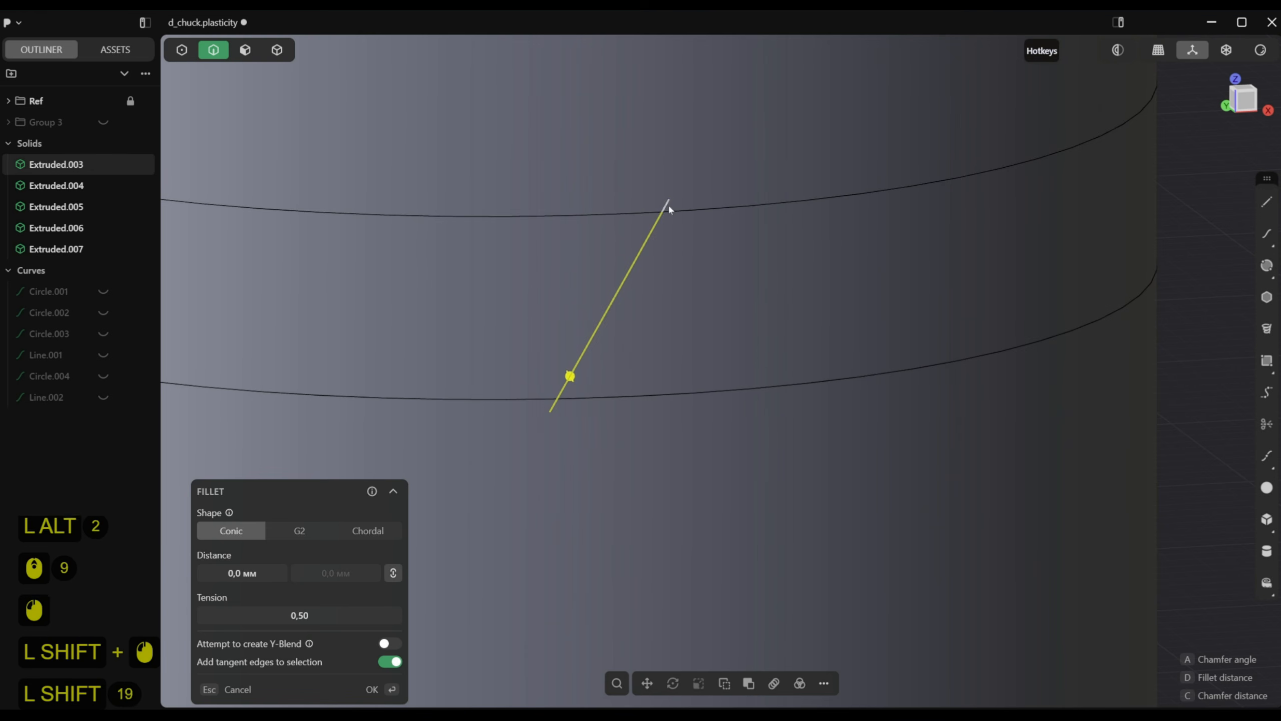
{"action": "left_click", "coordinate": [667, 204], "text": "shift"}
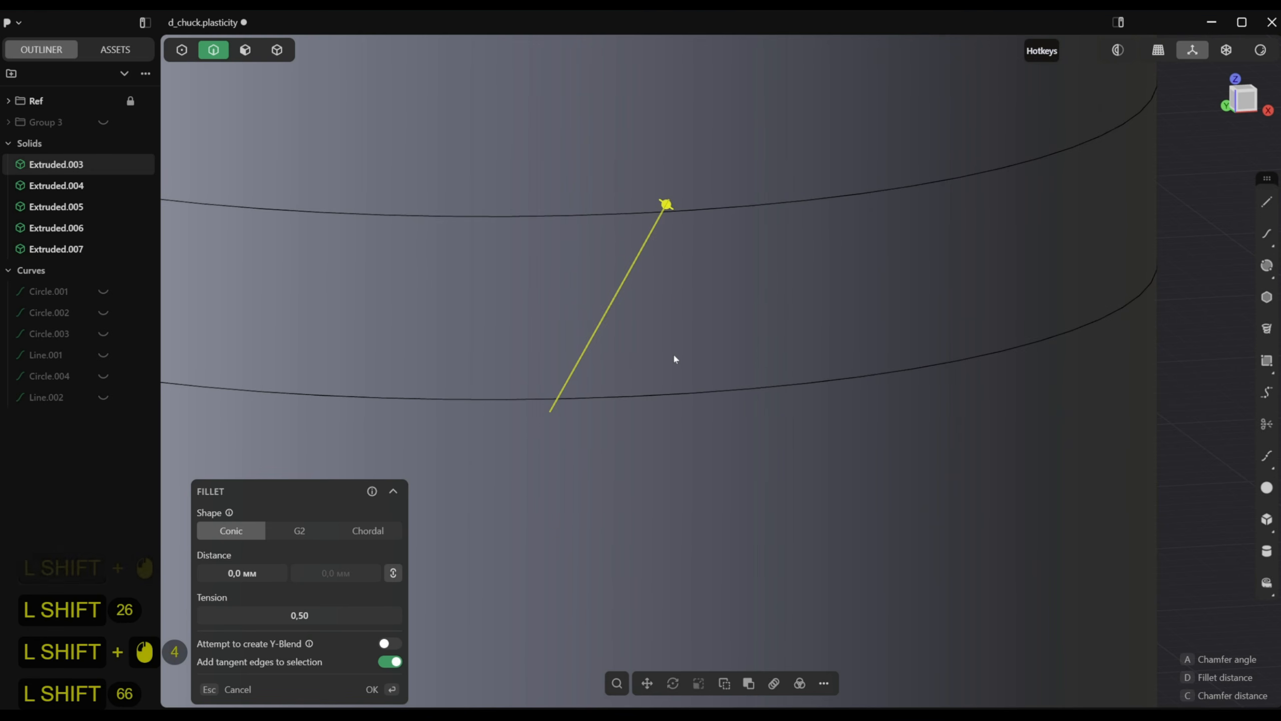
{"action": "key", "text": "shift+d"}
{"action": "left_click", "coordinate": [469, 432]}
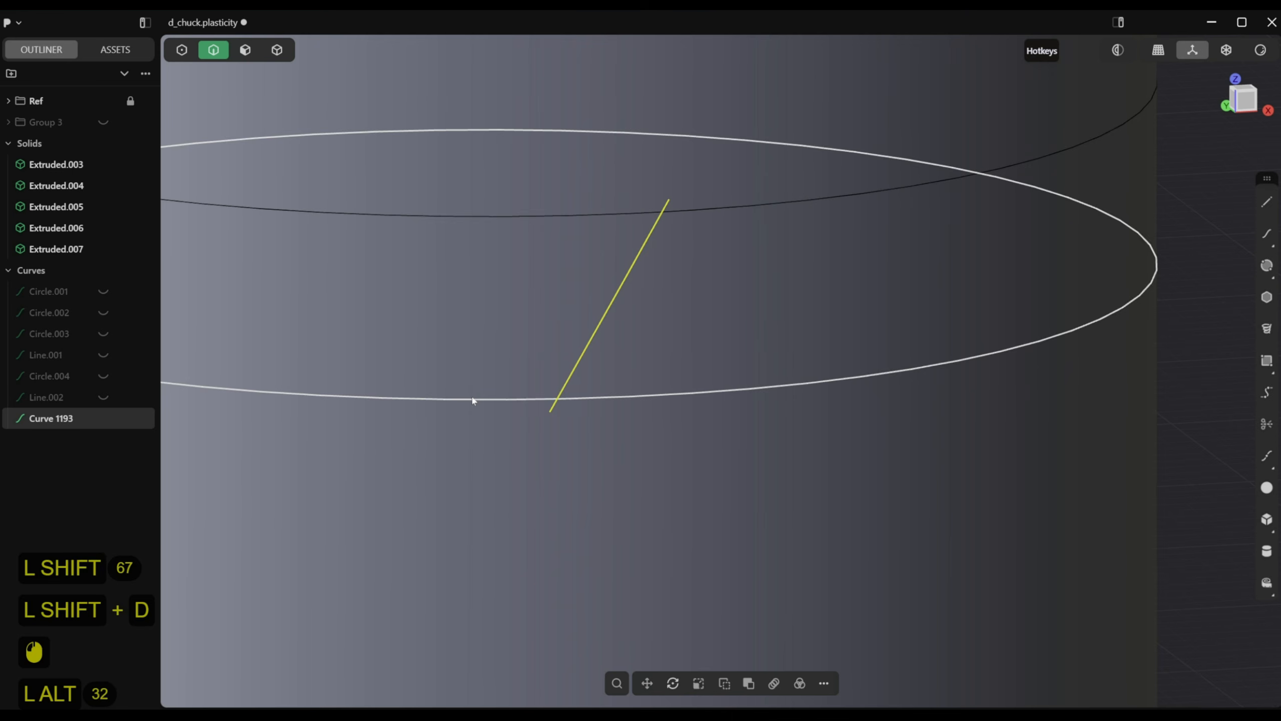
Clean the band split lines and imprinted edges off the sleeve body
{"action": "key", "text": "4"}
{"action": "left_click", "coordinate": [493, 505]}
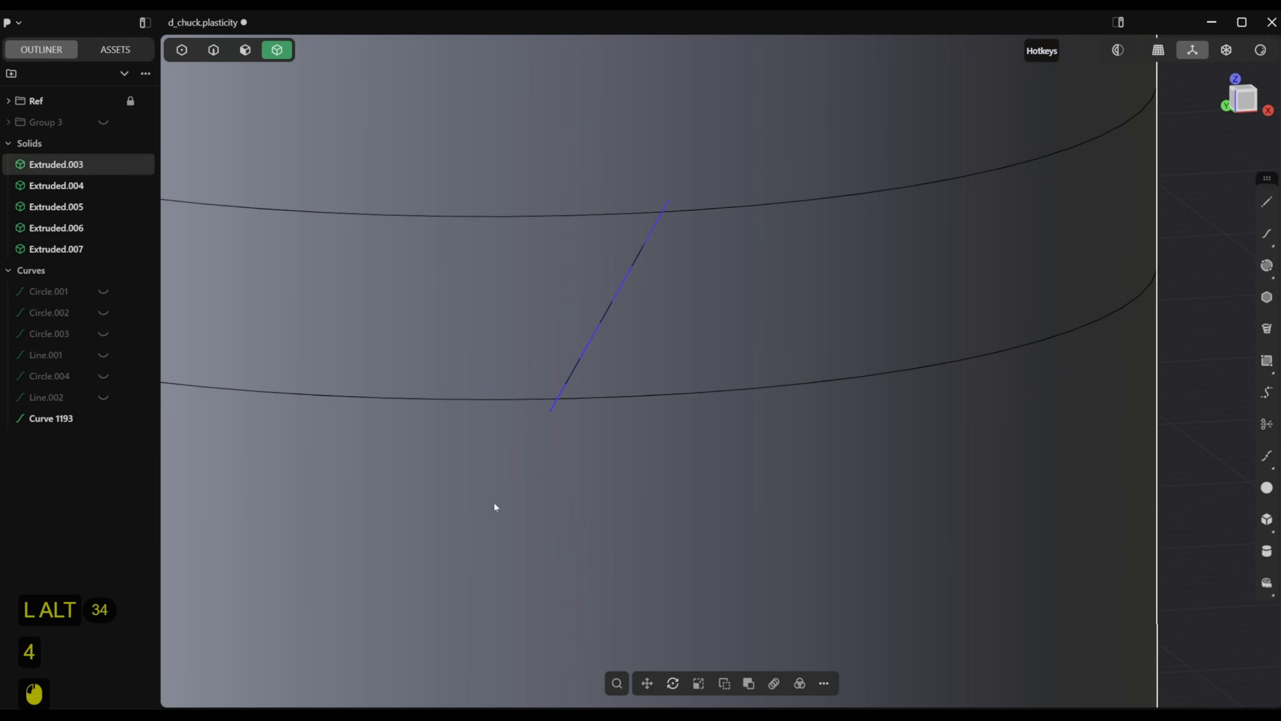
{"action": "key", "text": "f"}
{"action": "left_click", "coordinate": [552, 449]}
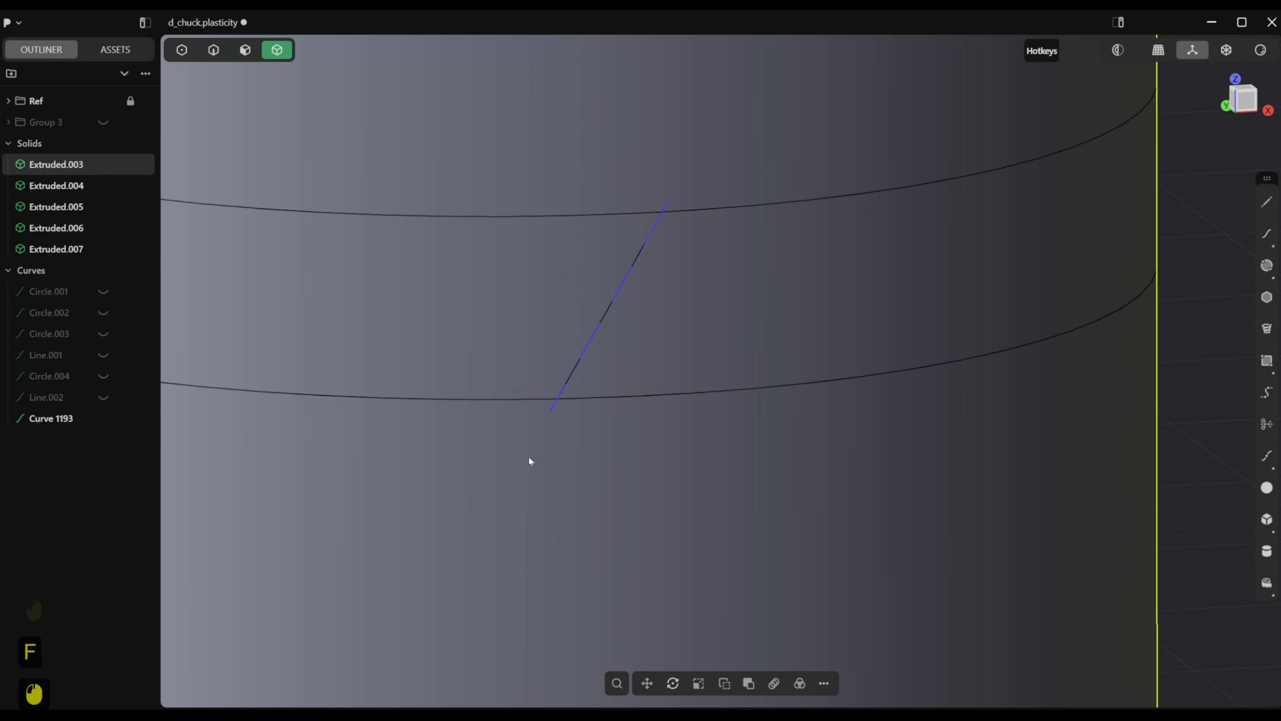
Rebuild the duplicated diagonal curve by number of points, using 3 points
{"action": "key", "text": "2"}
{"action": "left_click", "coordinate": [568, 388]}
{"action": "scroll", "coordinate": [628, 467], "scroll_direction": "down", "scroll_amount": 6}
{"action": "key", "text": "f"}
{"action": "left_click", "coordinate": [776, 449]}
{"action": "double_click", "coordinate": [304, 659]}
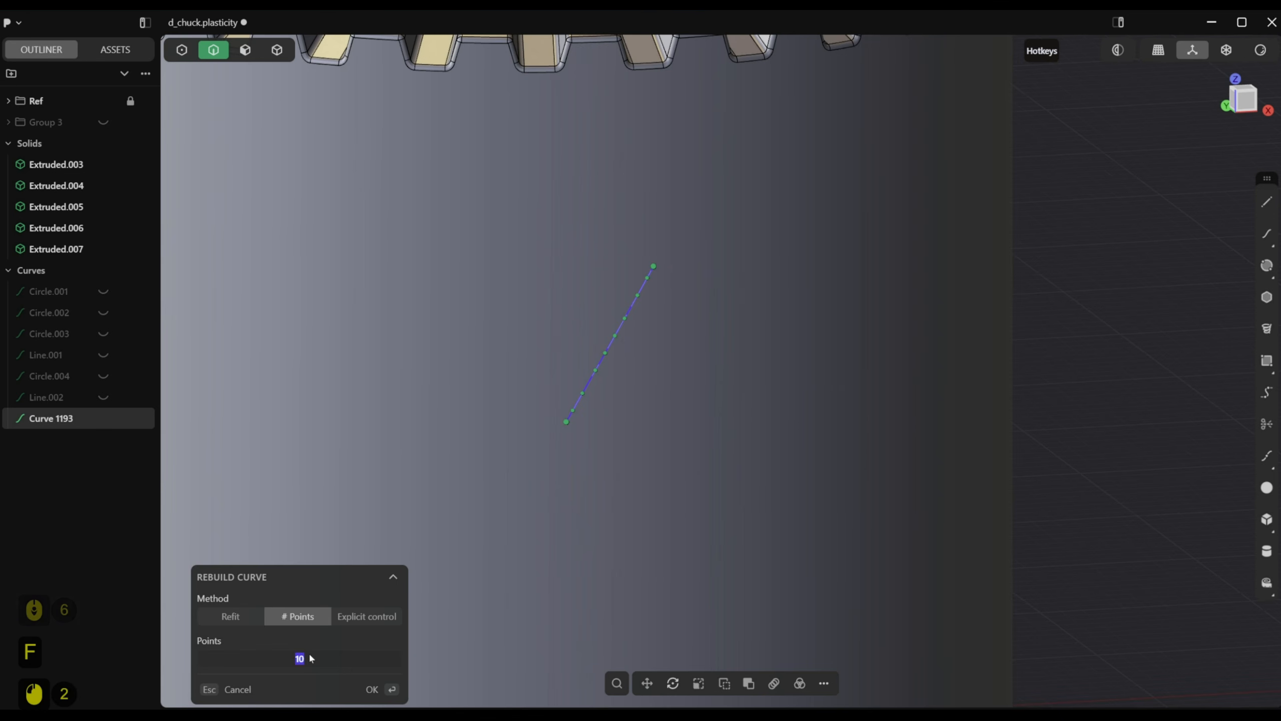
{"action": "type", "text": "3"}
{"action": "key", "text": "Return"}
{"action": "left_click", "coordinate": [372, 689]}
Duplicate the diagonal curve and move the copy straight down along Z onto the reference's lower knurled band
{"action": "scroll", "coordinate": [543, 566], "scroll_direction": "down", "scroll_amount": 14}
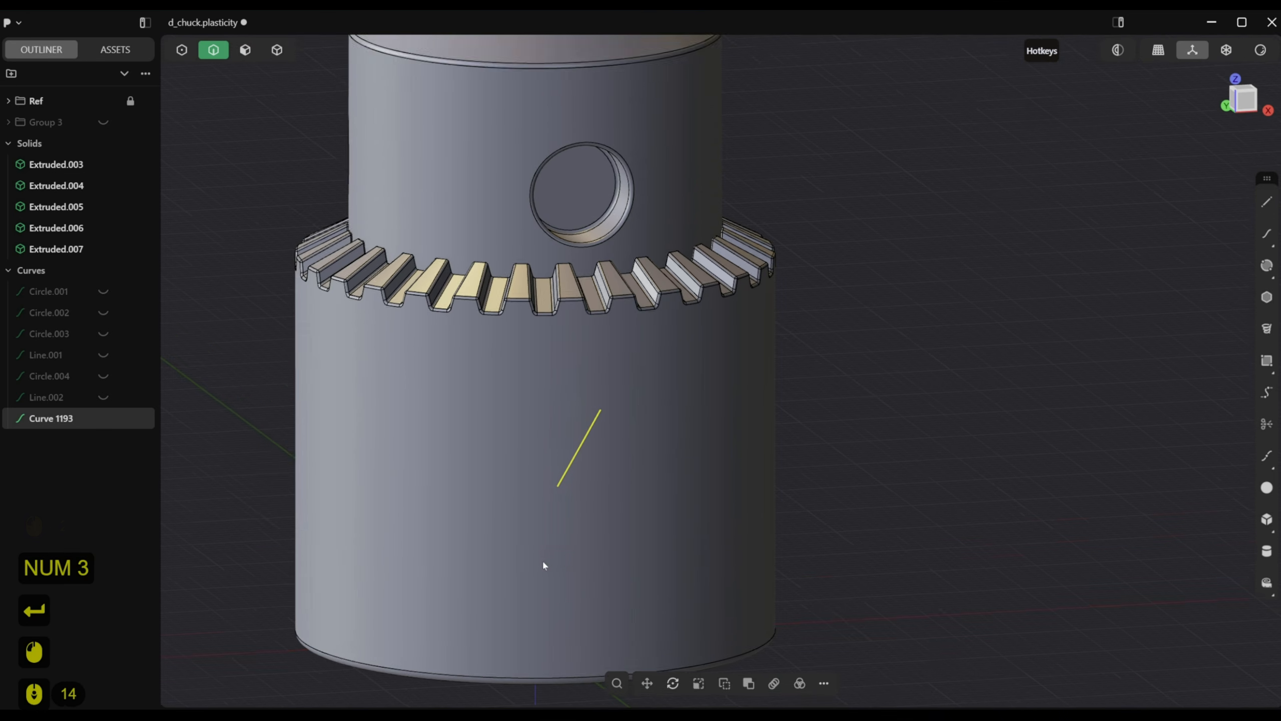
{"action": "middle_click_drag", "start_coordinate": [543, 566], "coordinate": [453, 495], "text": "shift"}
{"action": "key", "text": "shift+d"}
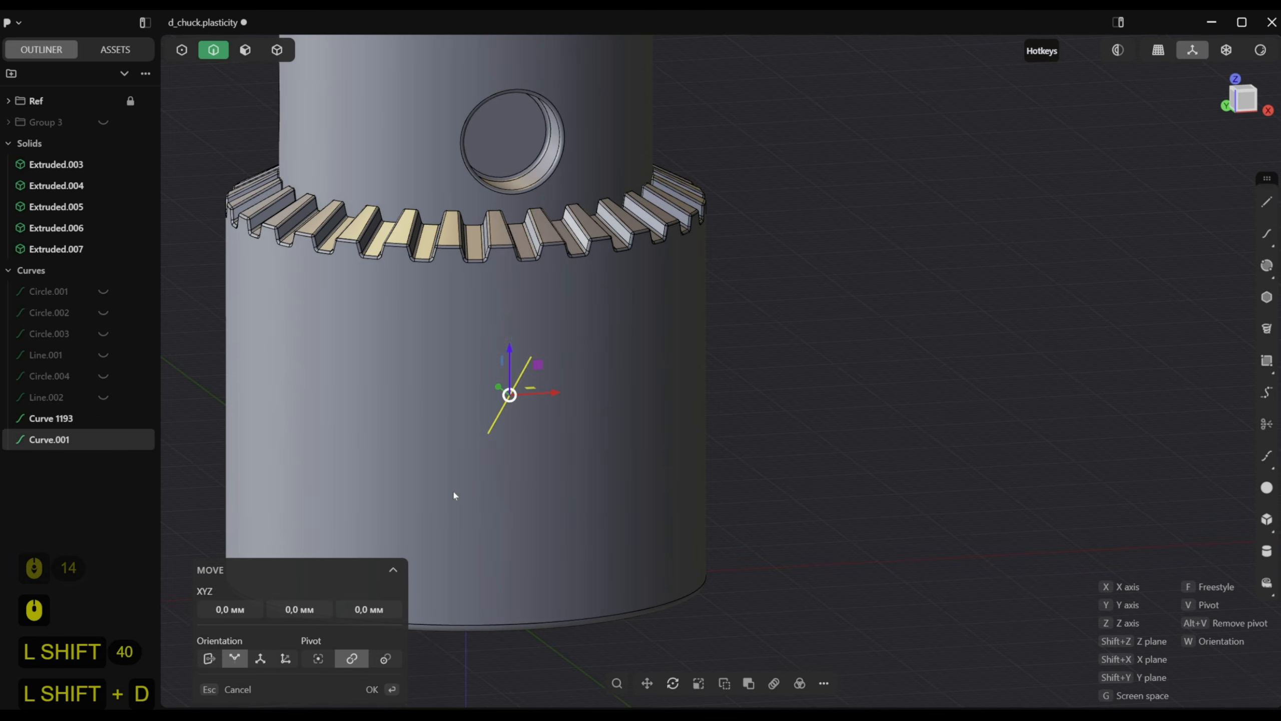
{"action": "key", "text": "KP_1"}
{"action": "scroll", "coordinate": [508, 413], "scroll_direction": "up", "scroll_amount": 5}
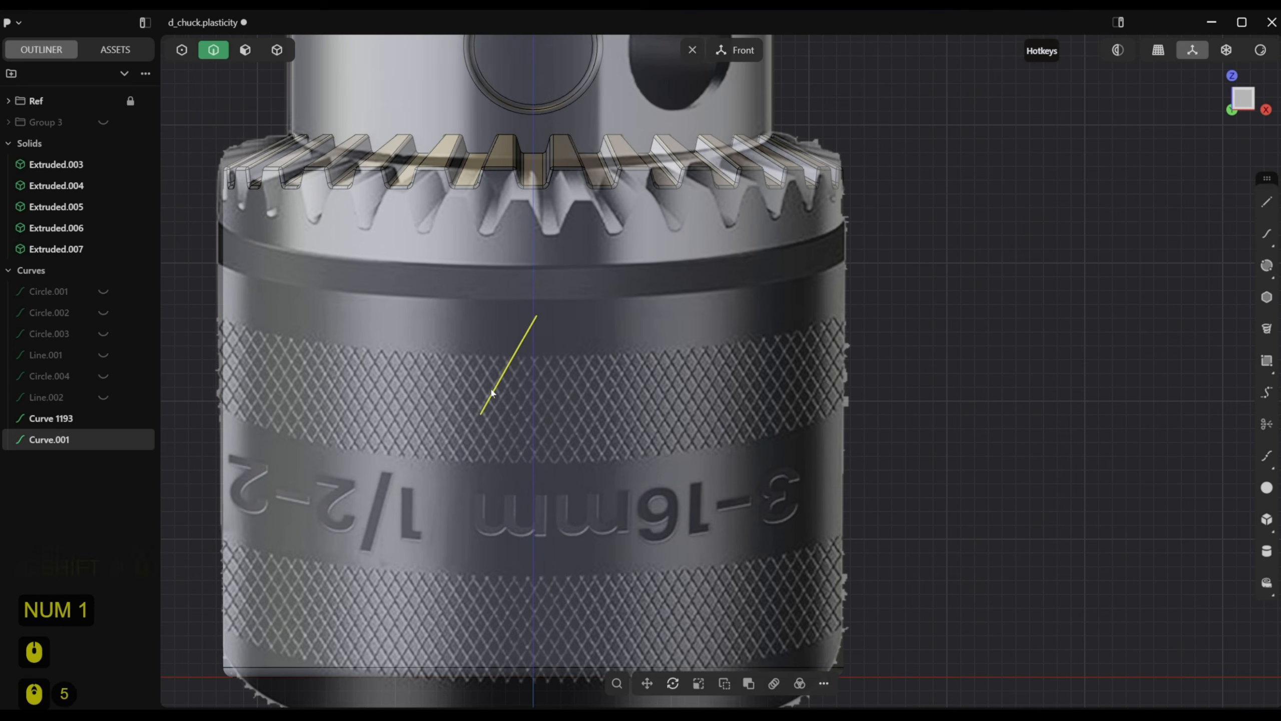
{"action": "key", "text": "g"}
{"action": "left_click_drag", "start_coordinate": [498, 319], "coordinate": [499, 561]}
{"action": "scroll", "coordinate": [605, 552], "scroll_direction": "down", "scroll_amount": 6}
{"action": "middle_click_drag", "start_coordinate": [605, 560], "coordinate": [679, 573], "text": "alt"}
{"action": "middle_click_drag", "start_coordinate": [526, 588], "coordinate": [570, 570], "text": "alt"}
{"action": "scroll", "coordinate": [570, 570], "scroll_direction": "up", "scroll_amount": 10, "text": "alt"}
{"action": "left_click_drag", "start_coordinate": [582, 529], "coordinate": [580, 520], "text": "alt"}
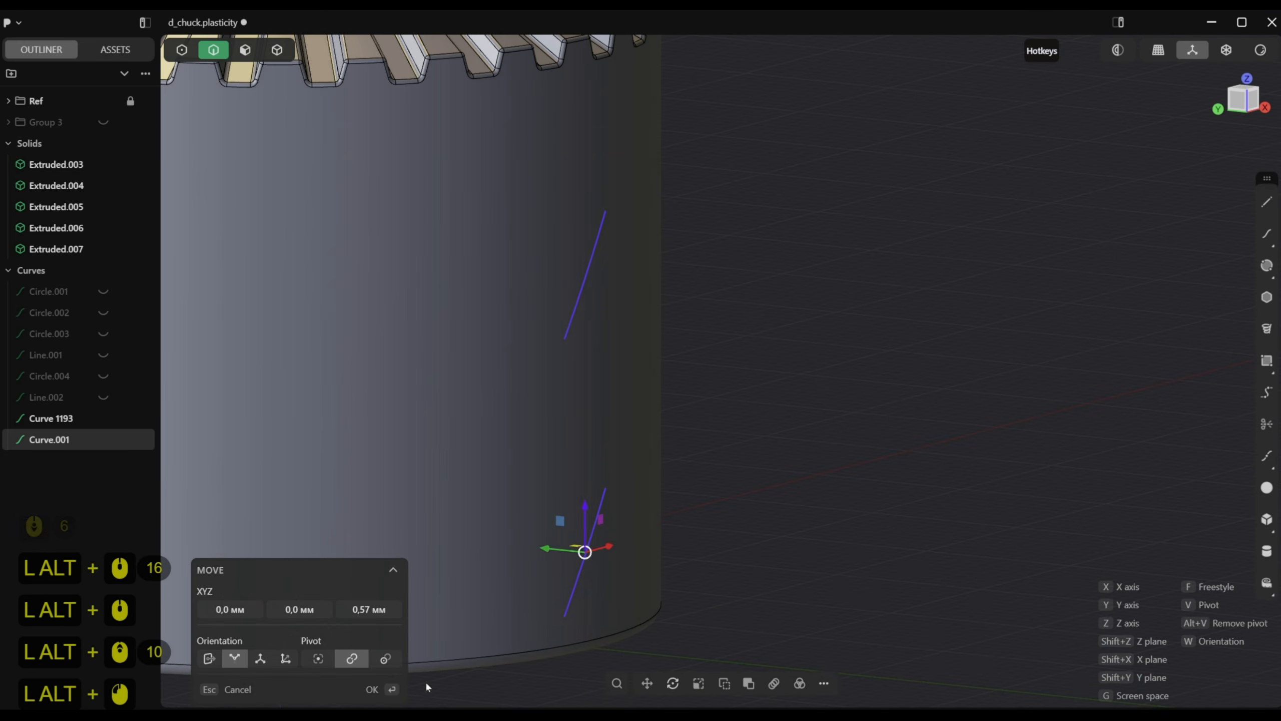
{"action": "left_click", "coordinate": [373, 688]}
Mirror the upper and lower diagonal curves along the X axis to form an inverted V on each band
{"action": "scroll", "coordinate": [423, 609], "scroll_direction": "down", "scroll_amount": 7, "text": "alt"}
{"action": "left_click", "coordinate": [54, 419], "text": "shift"}
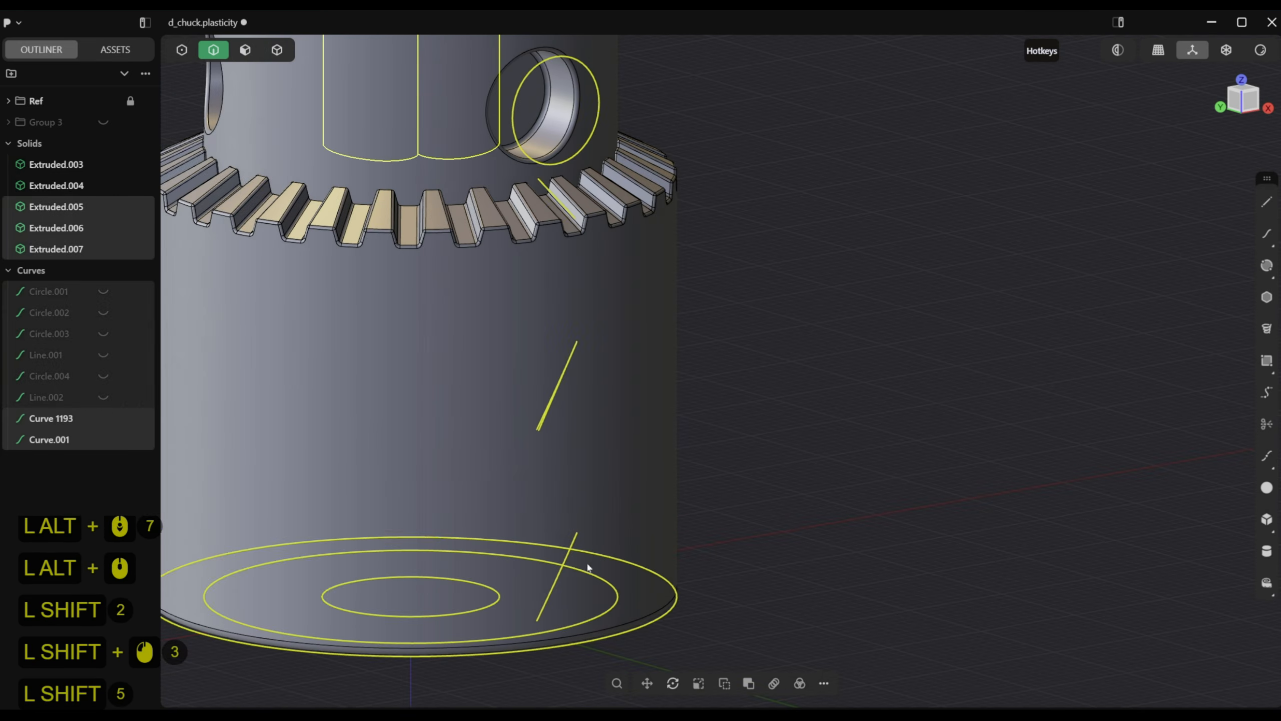
{"action": "left_click", "coordinate": [589, 555]}
{"action": "left_click", "coordinate": [556, 407]}
{"action": "left_click", "coordinate": [558, 574], "text": "shift"}
{"action": "middle_click_drag", "start_coordinate": [641, 608], "coordinate": [594, 621], "text": "alt"}
{"action": "scroll", "coordinate": [591, 609], "scroll_direction": "down", "scroll_amount": 10}
{"action": "scroll", "coordinate": [600, 631], "scroll_direction": "down", "scroll_amount": 7}
{"action": "key", "text": "alt+x"}
{"action": "left_click", "coordinate": [526, 601]}
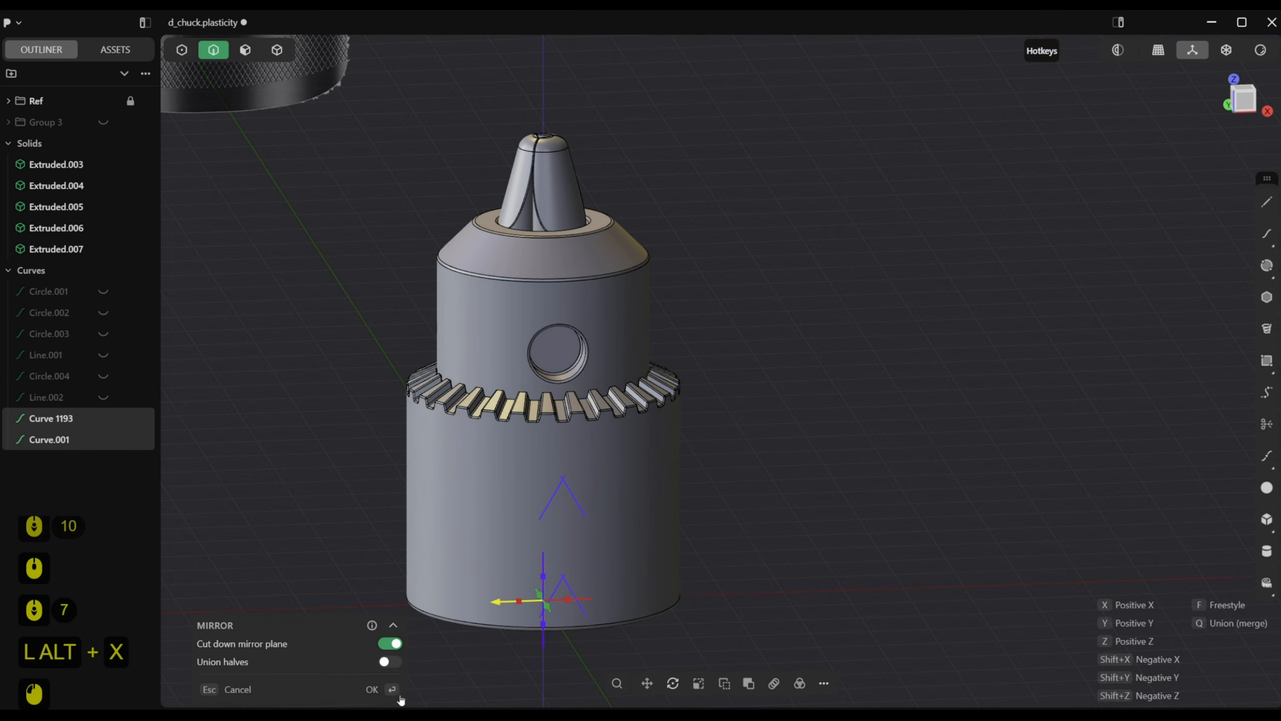
{"action": "left_click", "coordinate": [393, 689]}
Create pipes along all four diagonal curves with a section size of 0.1 mm
{"action": "middle_click_drag", "start_coordinate": [525, 675], "coordinate": [621, 643], "text": "alt"}
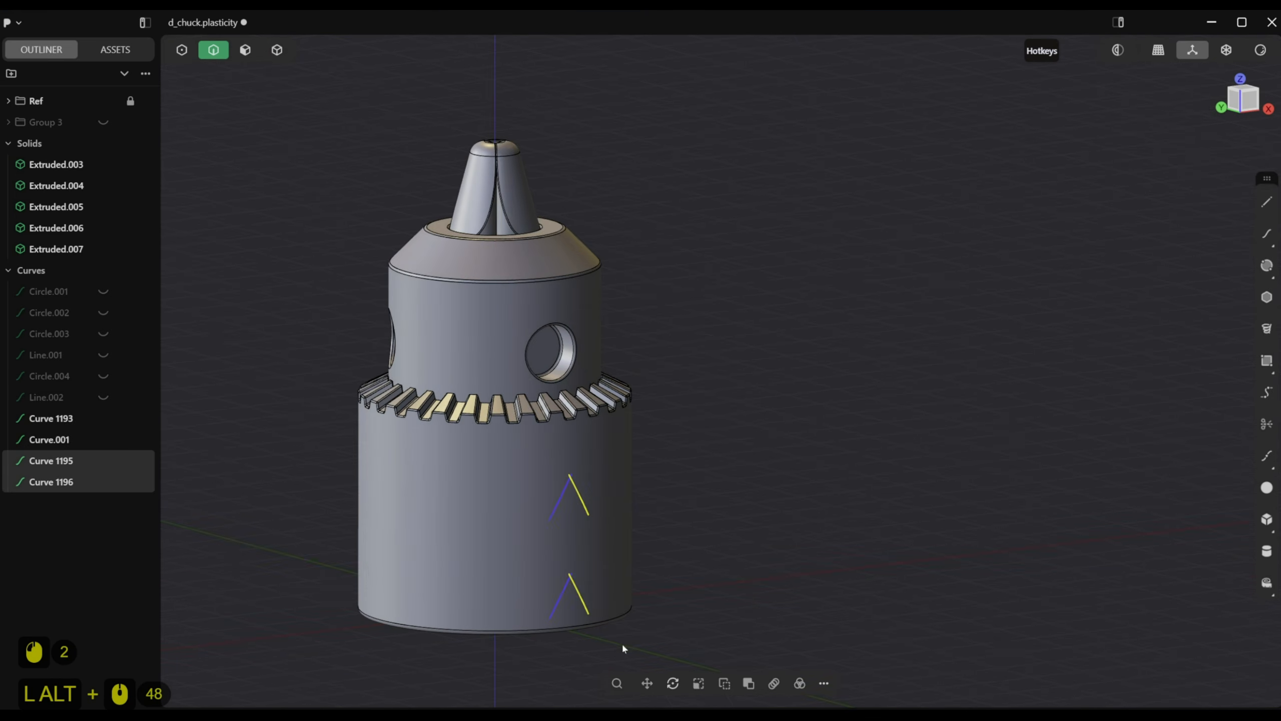
{"action": "scroll", "coordinate": [624, 647], "scroll_direction": "up", "scroll_amount": 20}
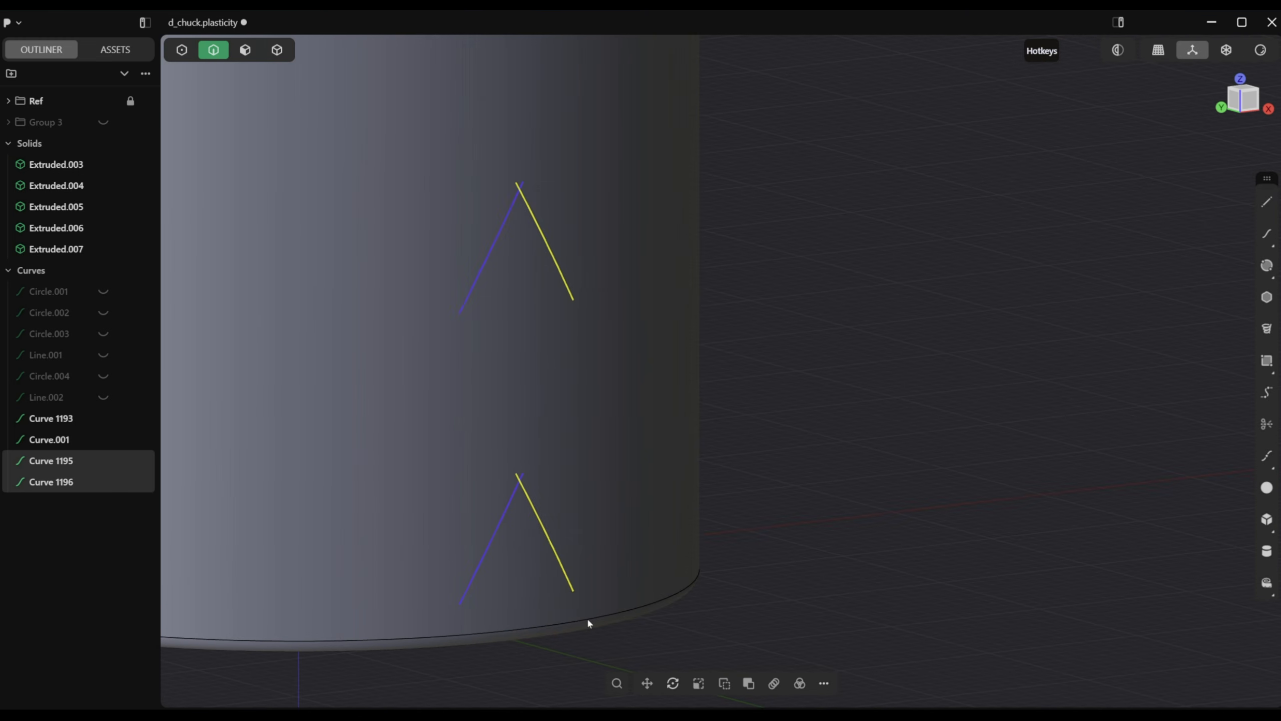
{"action": "left_click", "coordinate": [489, 547], "text": "shift"}
{"action": "left_click", "coordinate": [487, 261], "text": "shift"}
{"action": "scroll", "coordinate": [748, 412], "scroll_direction": "down", "scroll_amount": 14}
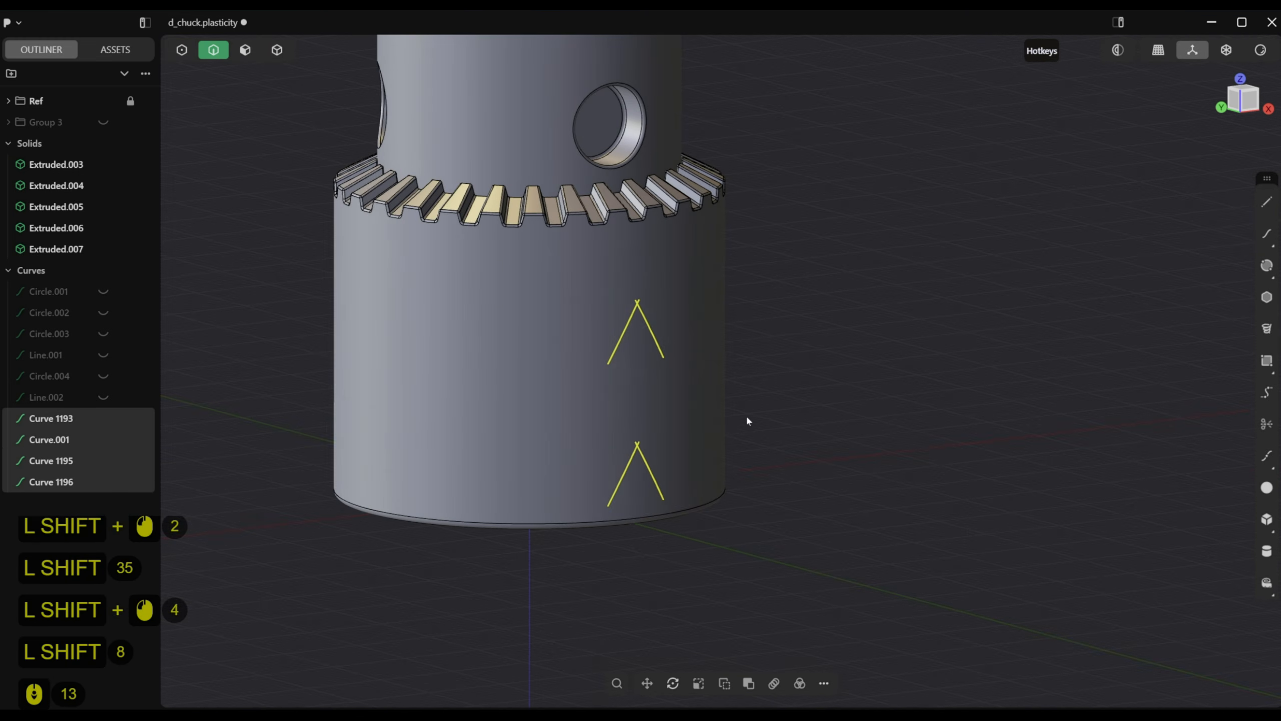
{"action": "key", "text": "p"}
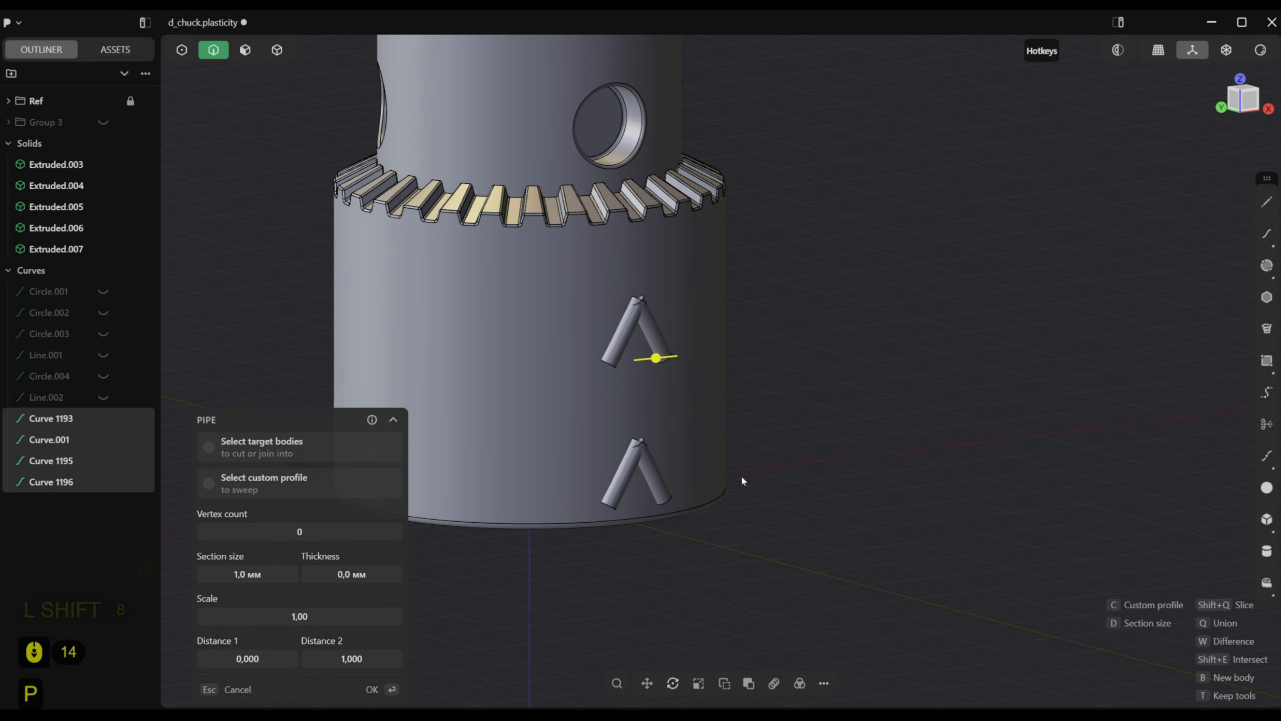
{"action": "left_click", "coordinate": [251, 577]}
{"action": "type", "text": ".1"}
{"action": "key", "text": "Return"}
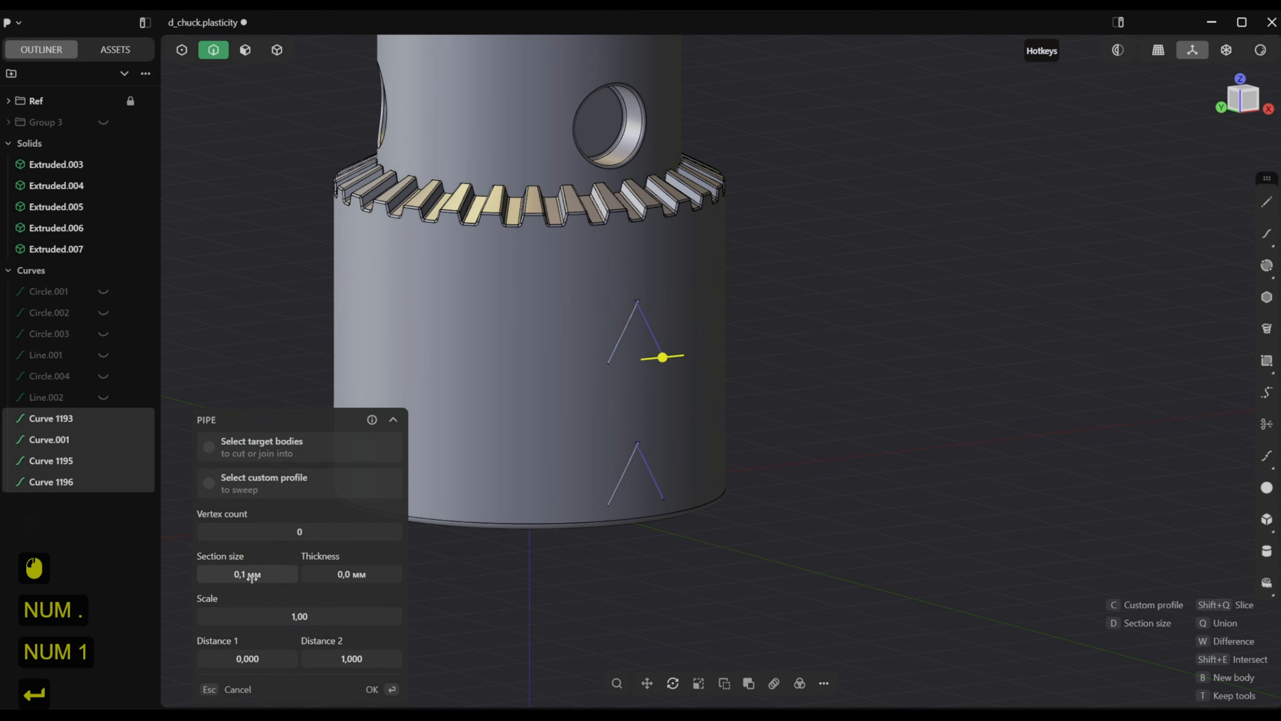
{"action": "left_click", "coordinate": [372, 689]}
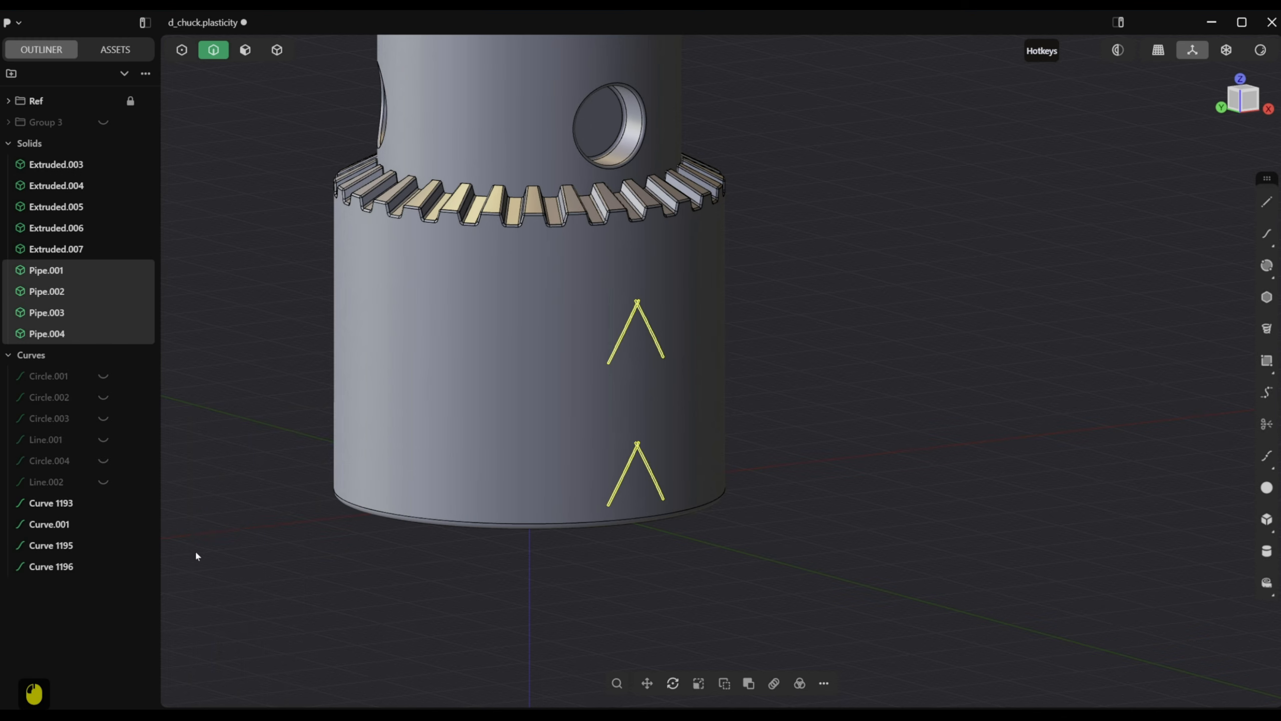
Hide the four diagonal source curves, leaving the pipes shown
{"action": "left_click", "coordinate": [103, 524]}
{"action": "left_click", "coordinate": [103, 546]}
{"action": "scroll", "coordinate": [583, 582], "scroll_direction": "down", "scroll_amount": 2}
{"action": "middle_click_drag", "start_coordinate": [583, 582], "coordinate": [708, 634]}
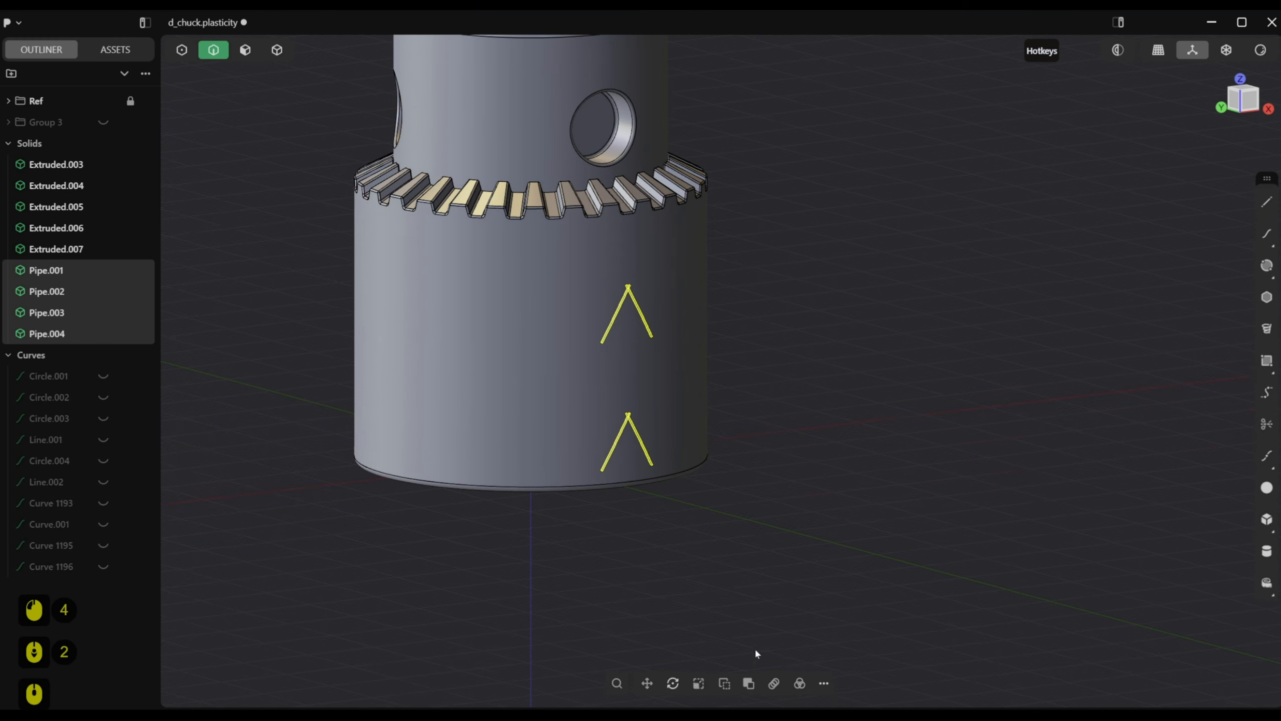
Set up a radial array of the four pipes around the chuck's centre axis with 79 instances over 360 degrees
{"action": "left_click", "coordinate": [799, 683]}
{"action": "left_click", "coordinate": [527, 577]}
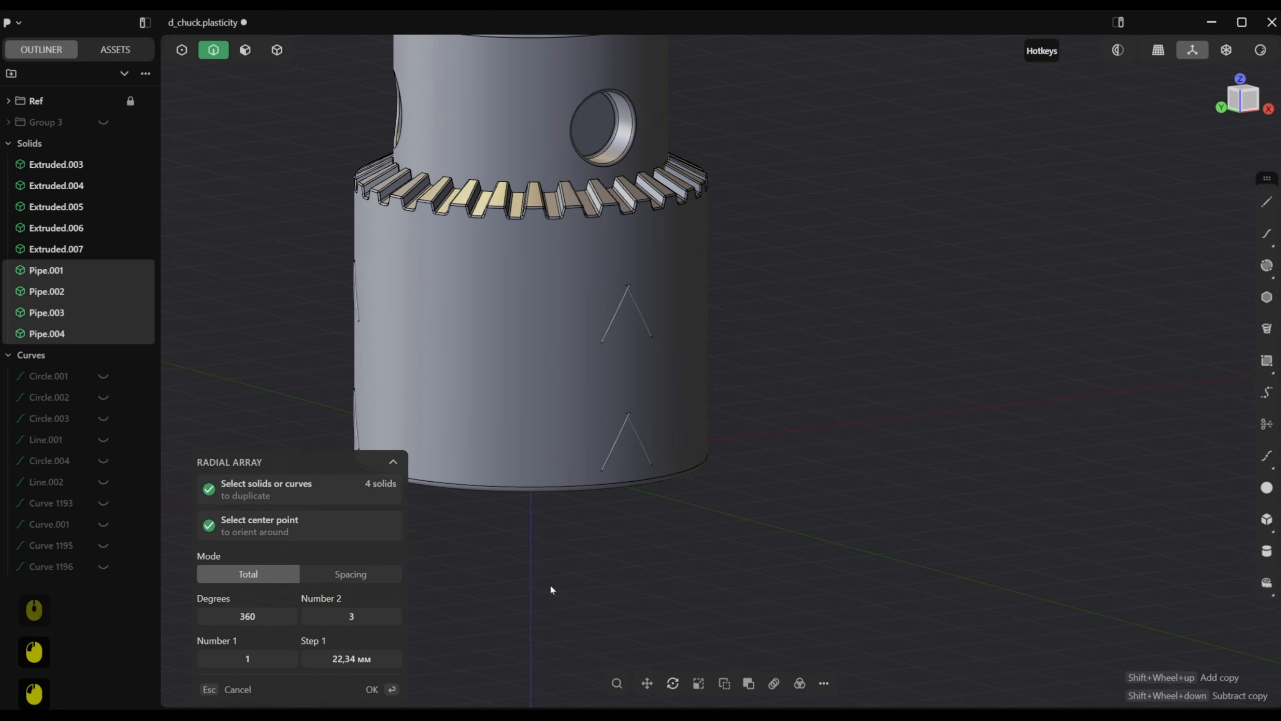
{"action": "scroll", "coordinate": [568, 579], "scroll_direction": "down", "scroll_amount": 10}
{"action": "middle_click_drag", "start_coordinate": [580, 579], "coordinate": [623, 583], "text": "alt"}
{"action": "left_click", "coordinate": [341, 615]}
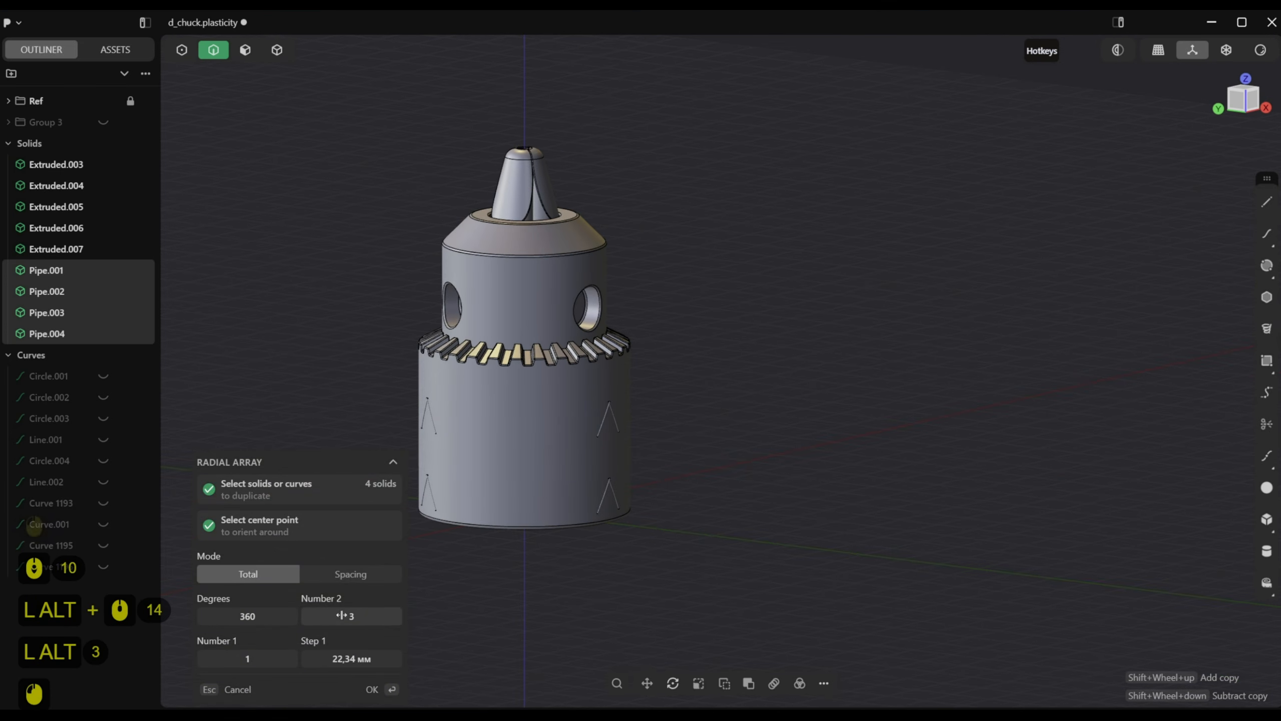
{"action": "left_click_drag", "start_coordinate": [341, 615], "coordinate": [504, 615]}
{"action": "scroll", "coordinate": [602, 426], "scroll_direction": "up", "scroll_amount": 7}
{"action": "scroll", "coordinate": [602, 428], "scroll_direction": "up", "scroll_amount": 20}
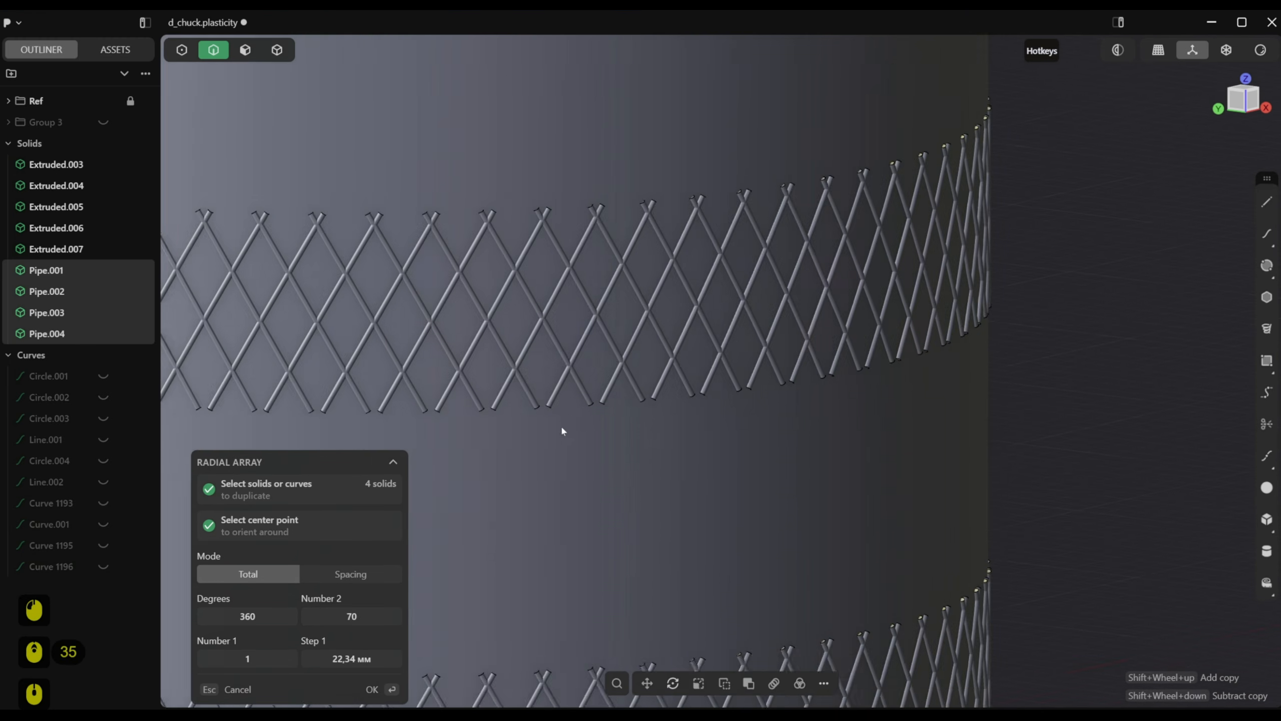
{"action": "scroll", "coordinate": [559, 425], "scroll_direction": "up", "scroll_amount": 6}
{"action": "scroll", "coordinate": [559, 426], "scroll_direction": "up", "scroll_amount": 8, "text": "shift"}
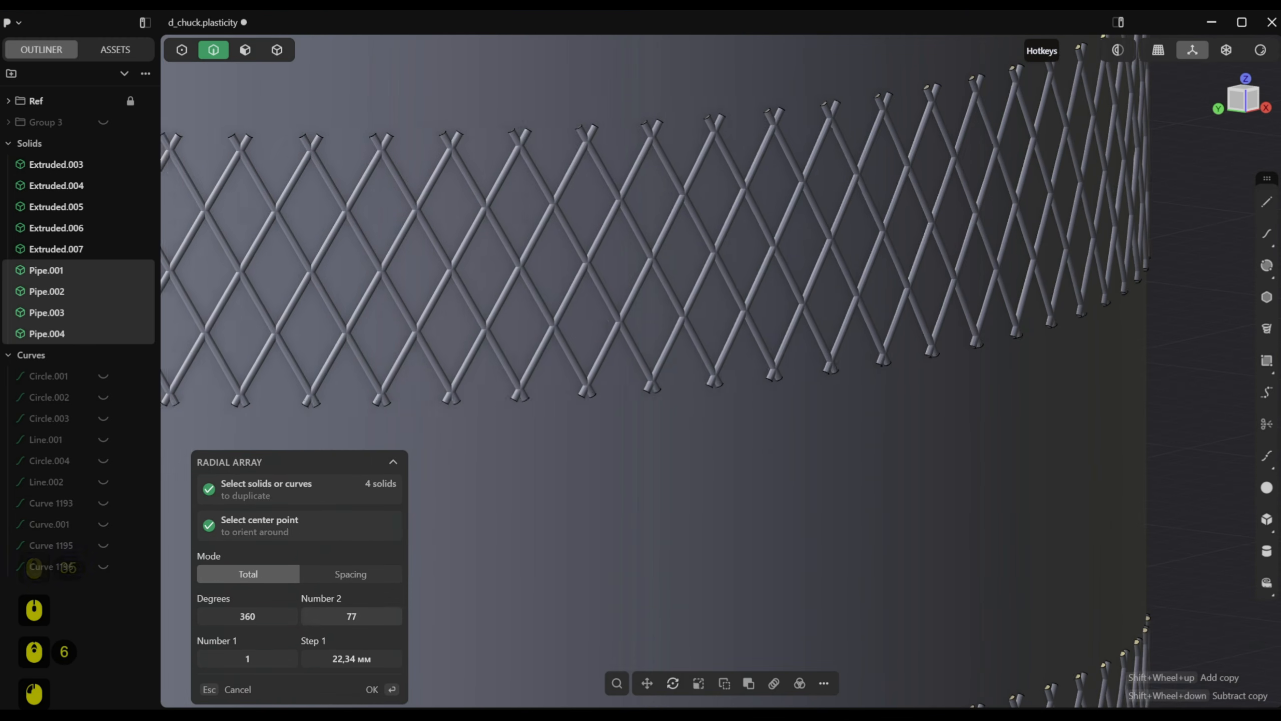
{"action": "scroll", "coordinate": [559, 425], "scroll_direction": "up", "scroll_amount": 1, "text": "shift"}
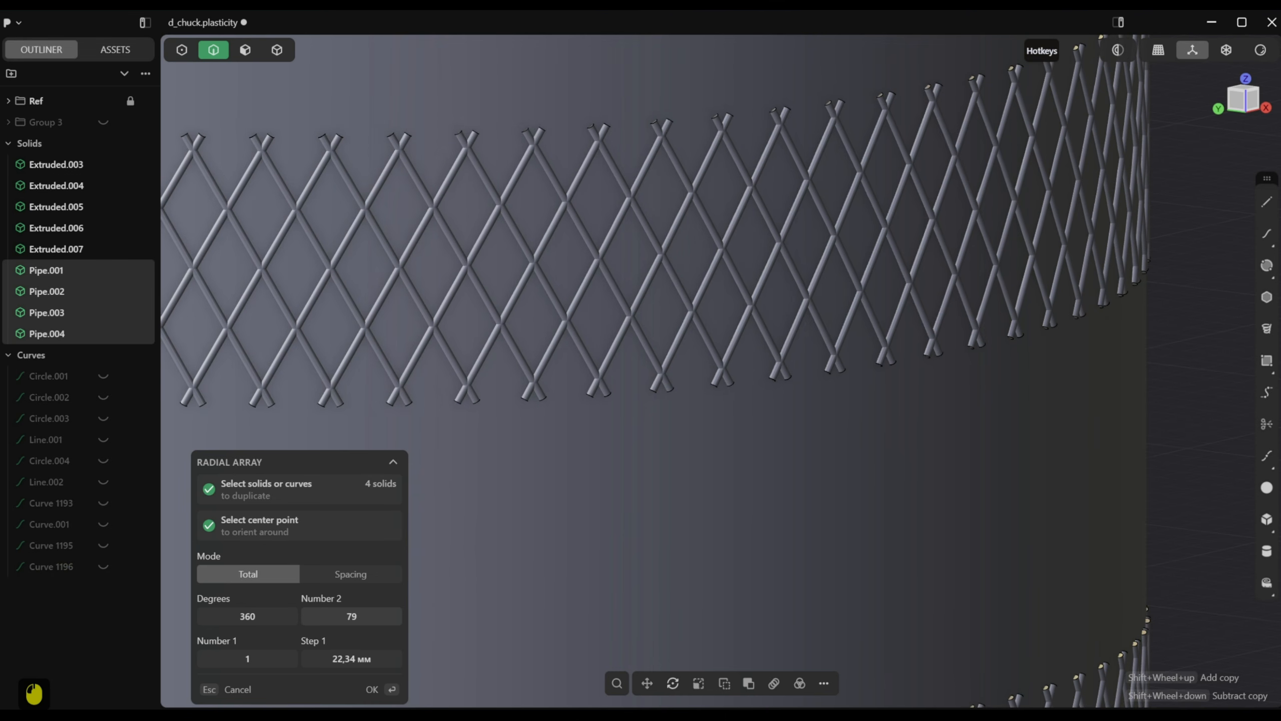
Compare the knurl density with the front reference, raise the radial array to 99 instances and apply it
{"action": "scroll", "coordinate": [751, 405], "scroll_direction": "down", "scroll_amount": 20}
{"action": "middle_click_drag", "start_coordinate": [620, 481], "coordinate": [673, 396], "text": "alt"}
{"action": "scroll", "coordinate": [681, 410], "scroll_direction": "up", "scroll_amount": 15}
{"action": "key", "text": "KP_1"}
{"action": "scroll", "coordinate": [683, 413], "scroll_direction": "down", "scroll_amount": 8}
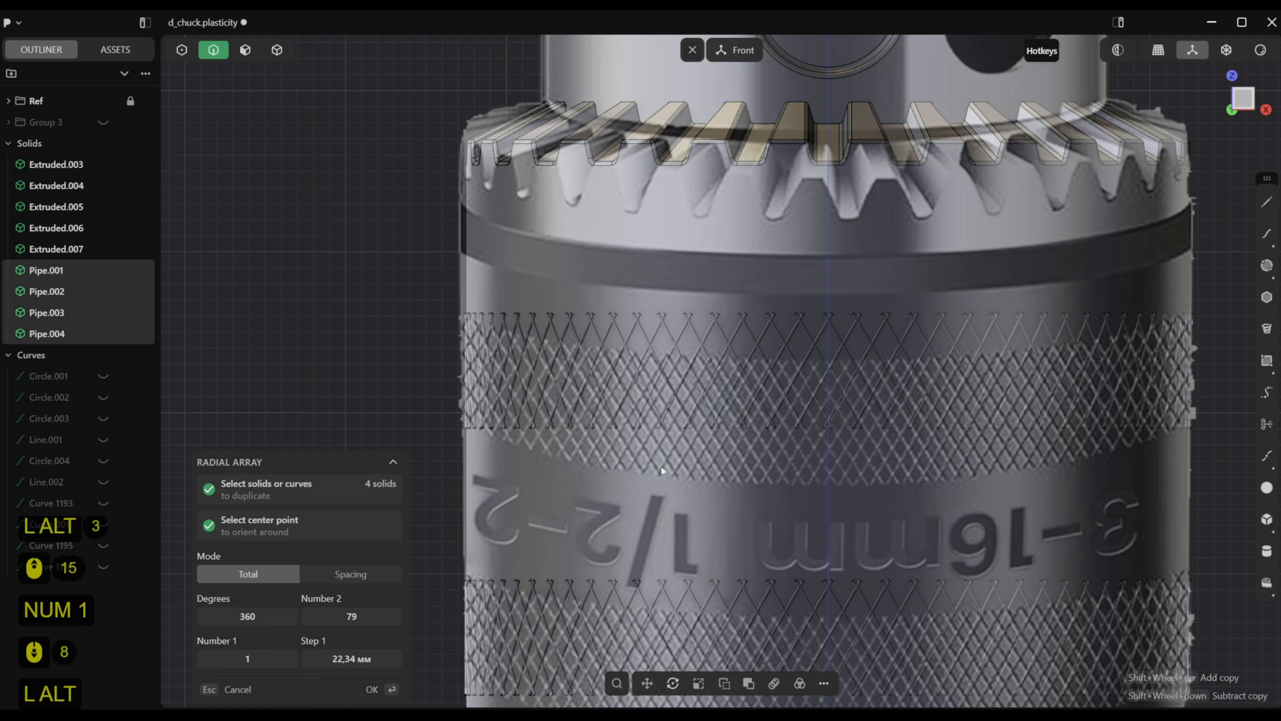
{"action": "middle_click_drag", "start_coordinate": [650, 446], "coordinate": [674, 459], "text": "alt"}
{"action": "scroll", "coordinate": [674, 460], "scroll_direction": "up", "scroll_amount": 13}
{"action": "scroll", "coordinate": [333, 645], "scroll_direction": "up", "scroll_amount": 20}
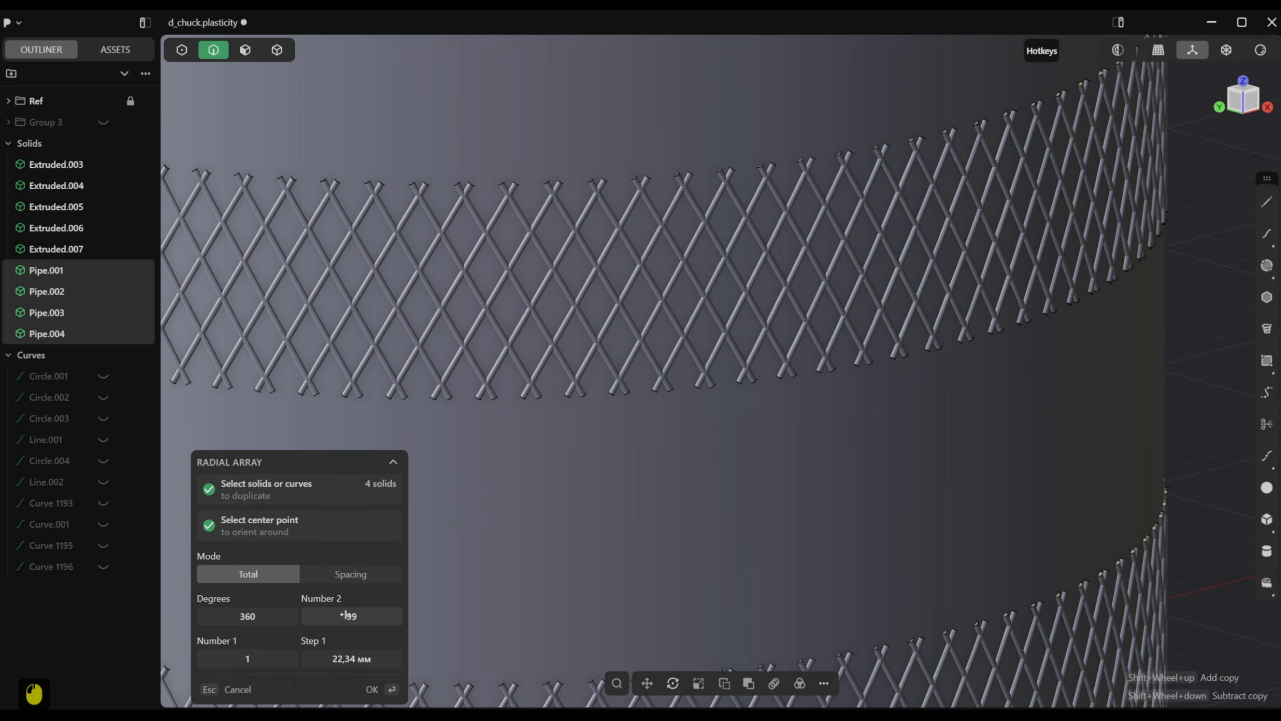
{"action": "scroll", "coordinate": [627, 508], "scroll_direction": "down", "scroll_amount": 20}
{"action": "middle_click_drag", "start_coordinate": [626, 507], "coordinate": [670, 509], "text": "alt"}
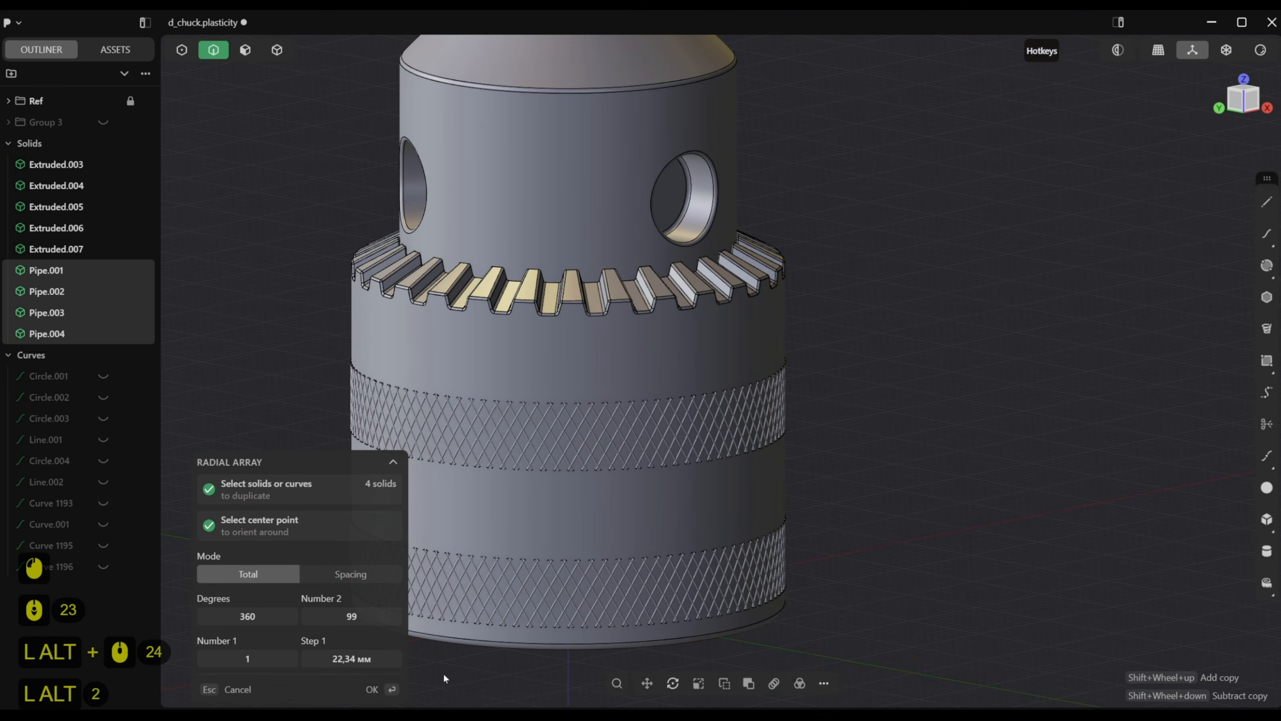
{"action": "left_click", "coordinate": [377, 689]}
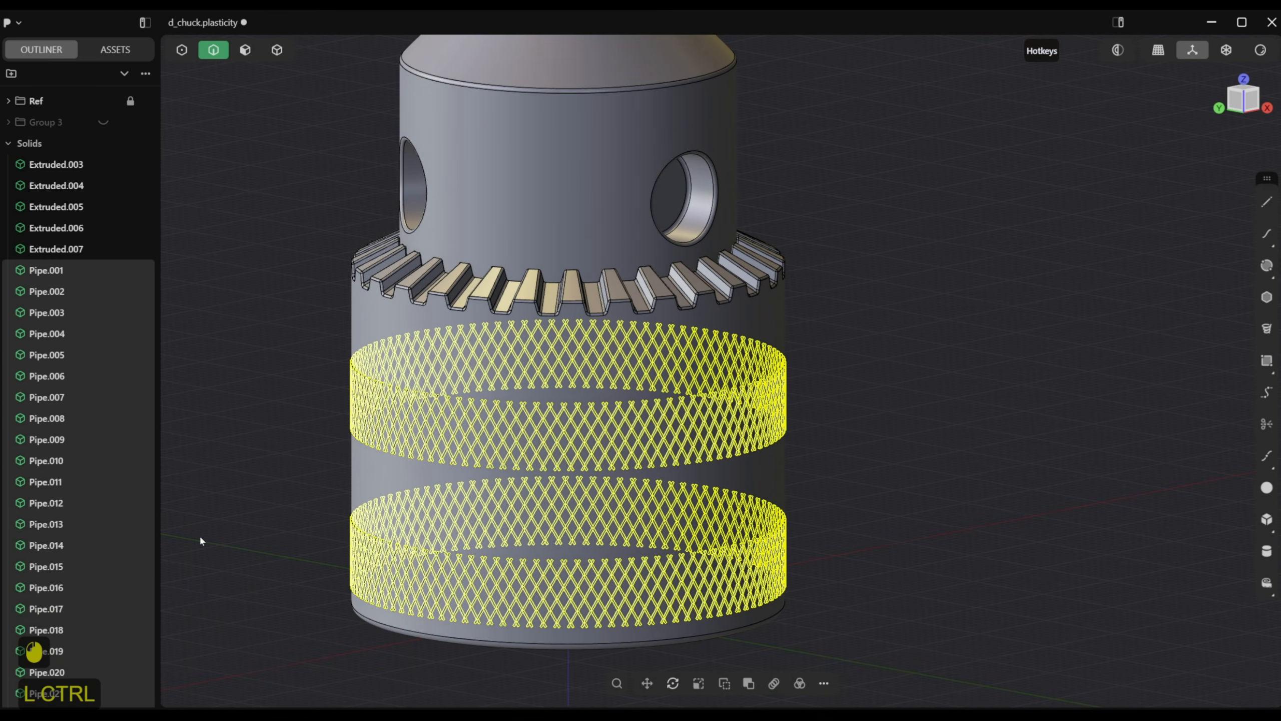
Group all the arrayed pipes, switch to solid selection and clear the selection
{"action": "key", "text": "ctrl+g"}
{"action": "scroll", "coordinate": [246, 512], "scroll_direction": "down", "scroll_amount": 3}
{"action": "left_click", "coordinate": [275, 53]}
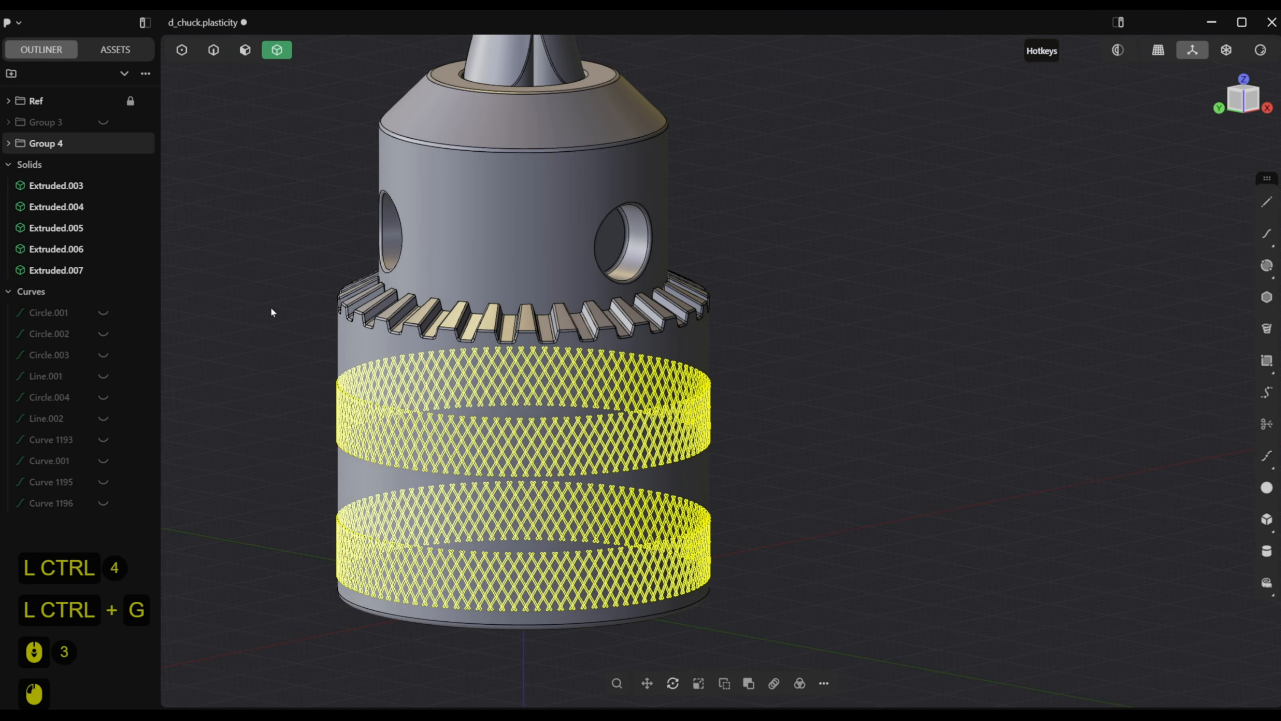
{"action": "left_click", "coordinate": [275, 302]}
{"action": "middle_click_drag", "start_coordinate": [226, 388], "coordinate": [386, 407]}
Subtract all the grouped pipes from the toothed sleeve with a Boolean difference, keeping Keep tools off
{"action": "left_click", "coordinate": [8, 143]}
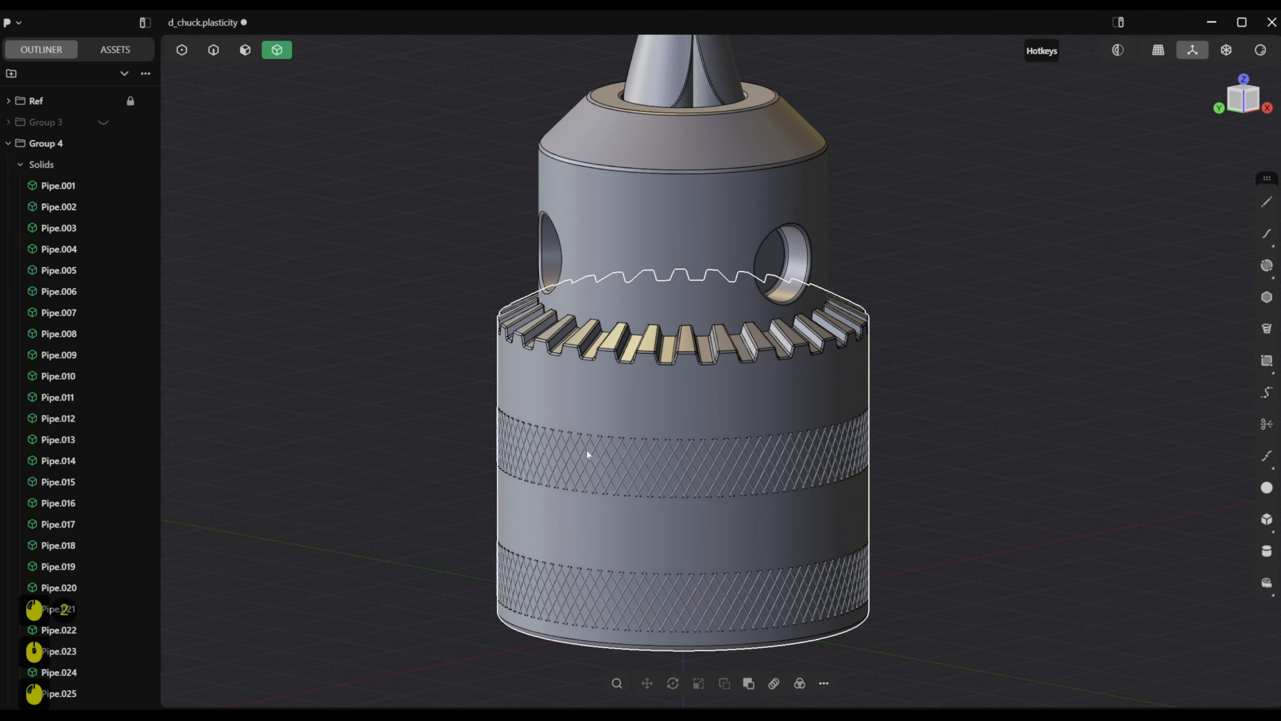
{"action": "left_click", "coordinate": [37, 164], "text": "shift"}
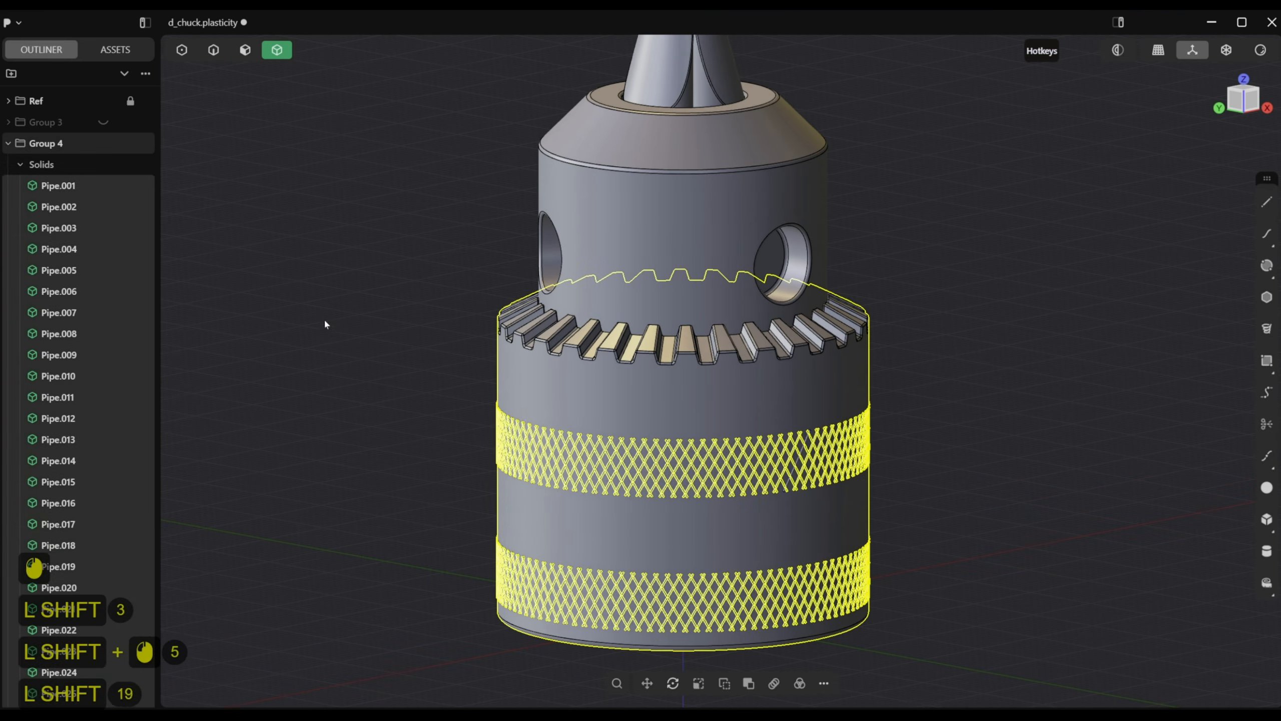
{"action": "key", "text": "q"}
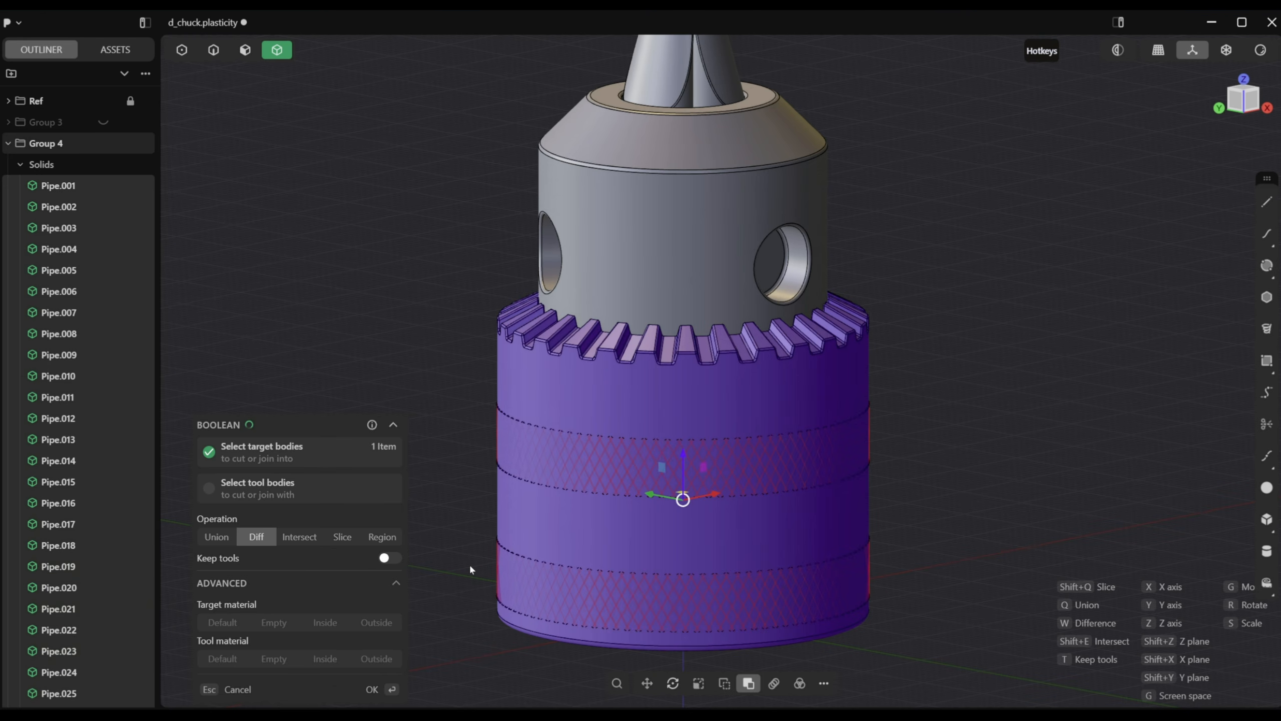
{"action": "left_click", "coordinate": [373, 689]}
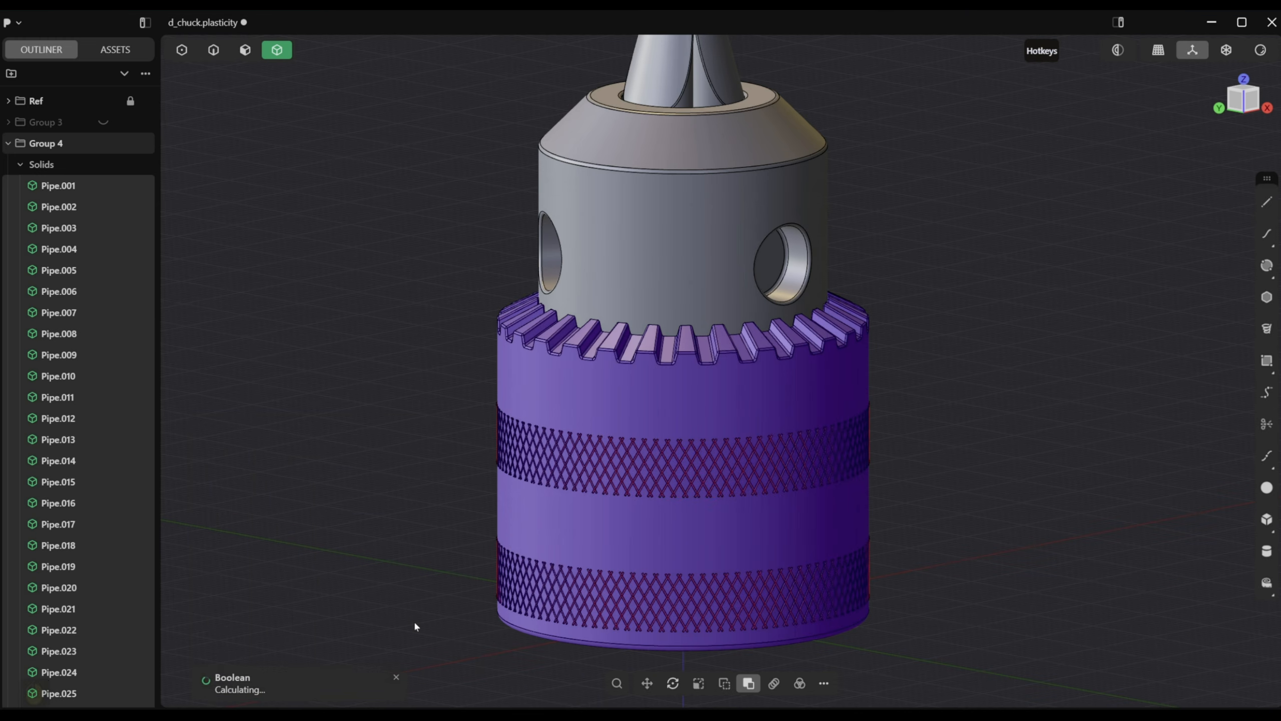
Collapse the outliner lists, hide Group 4 and the Ref group, and deselect the sleeve
{"action": "left_click", "coordinate": [9, 291]}
{"action": "left_click", "coordinate": [8, 164]}
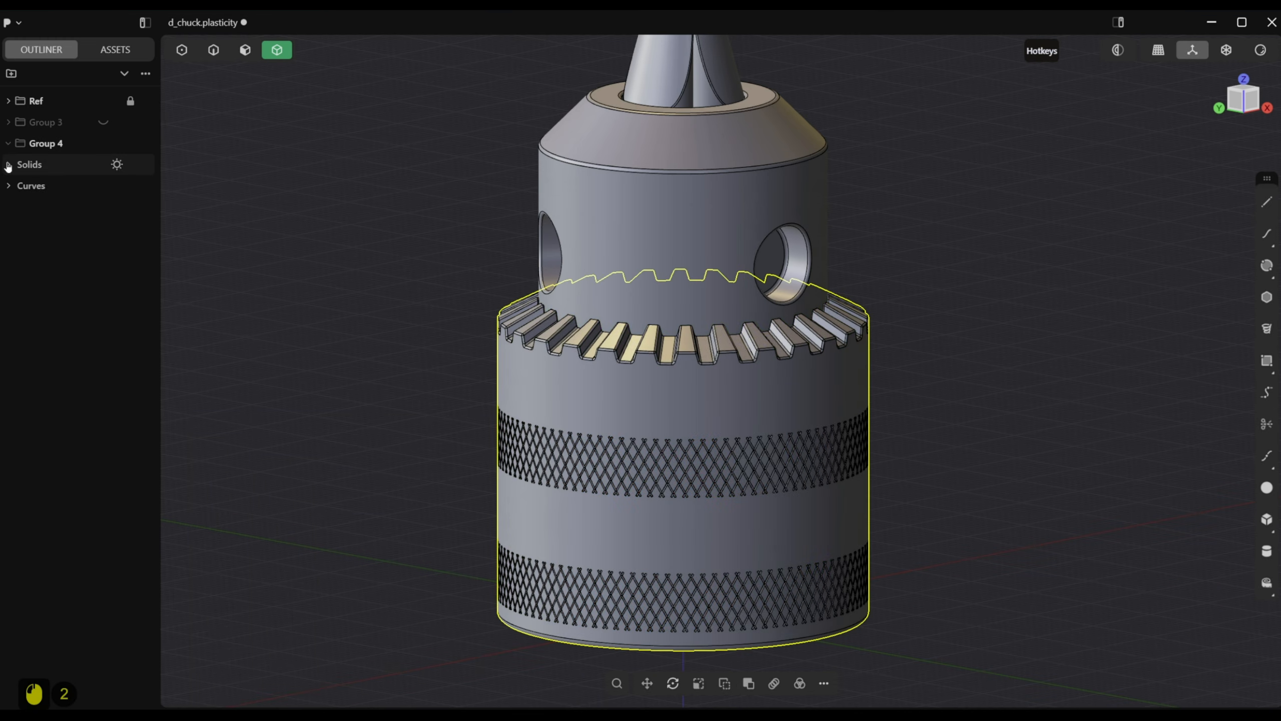
{"action": "left_click", "coordinate": [9, 145]}
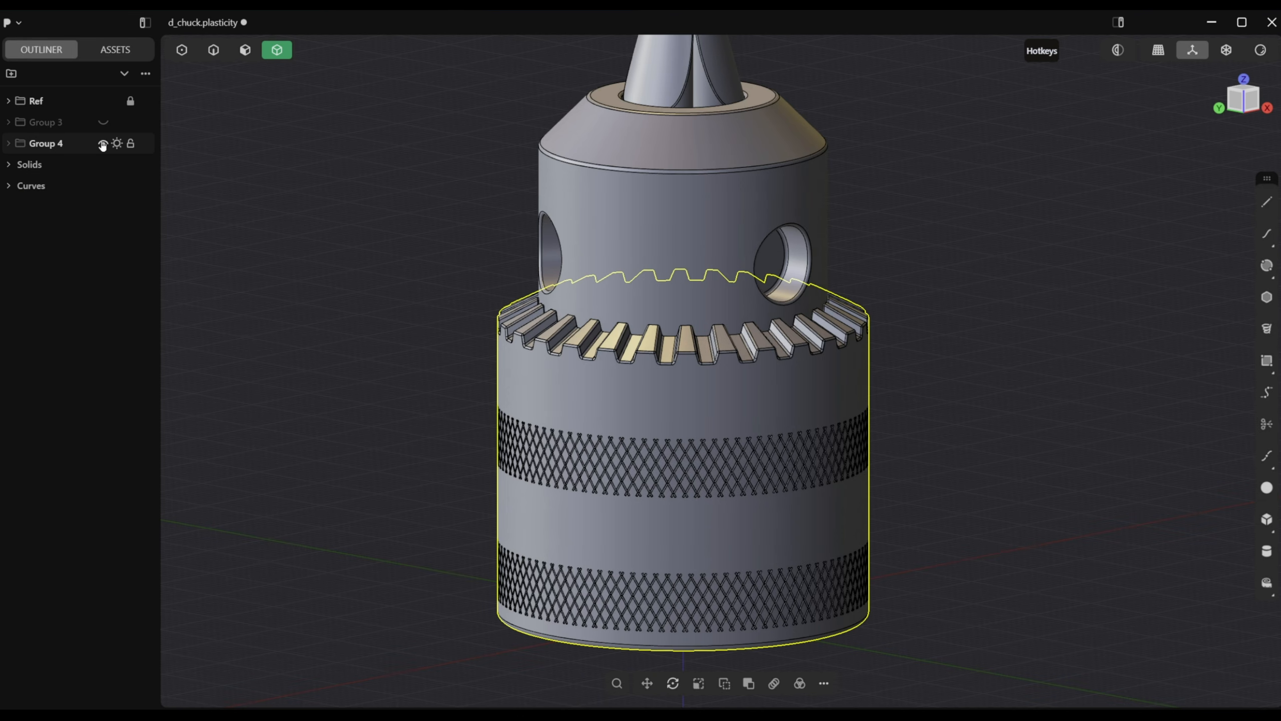
{"action": "left_click", "coordinate": [103, 101]}
{"action": "left_click", "coordinate": [440, 312]}
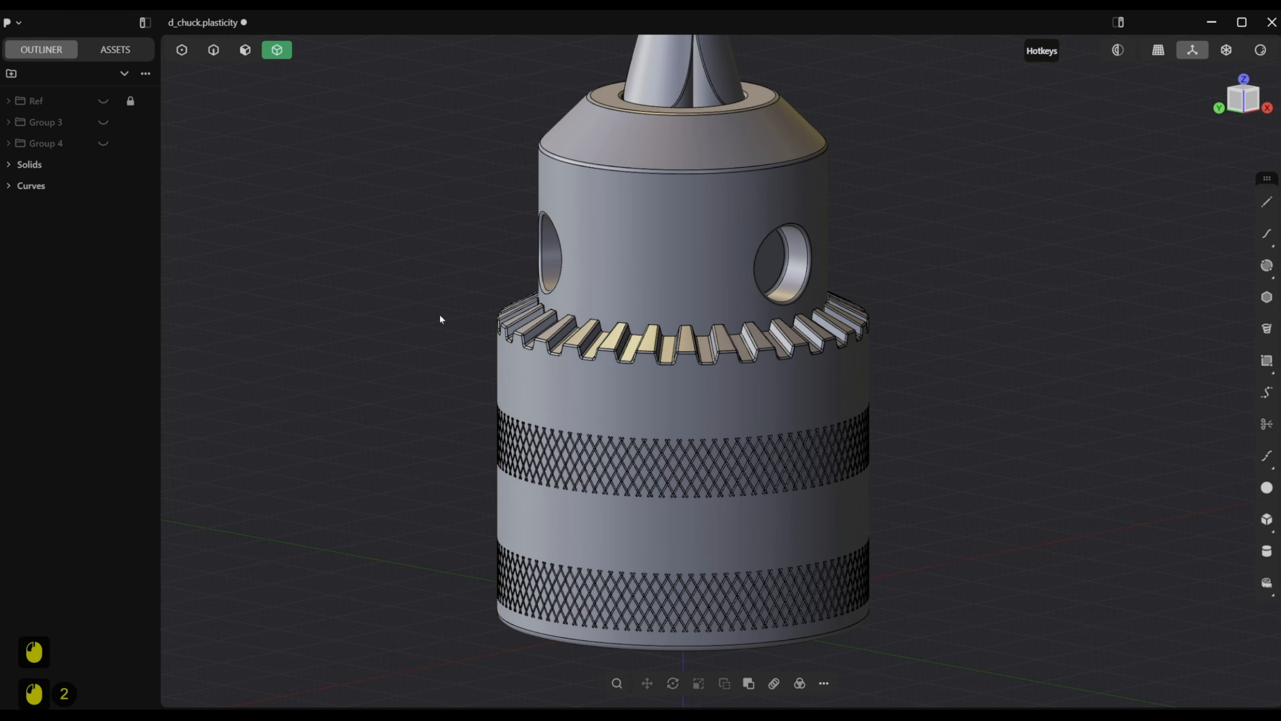
Turn off edge display and apply the light grey matcap to present the chuck
{"action": "key", "text": "KP_1"}
{"action": "scroll", "coordinate": [779, 359], "scroll_direction": "down", "scroll_amount": 7}
{"action": "left_click", "coordinate": [1162, 47]}
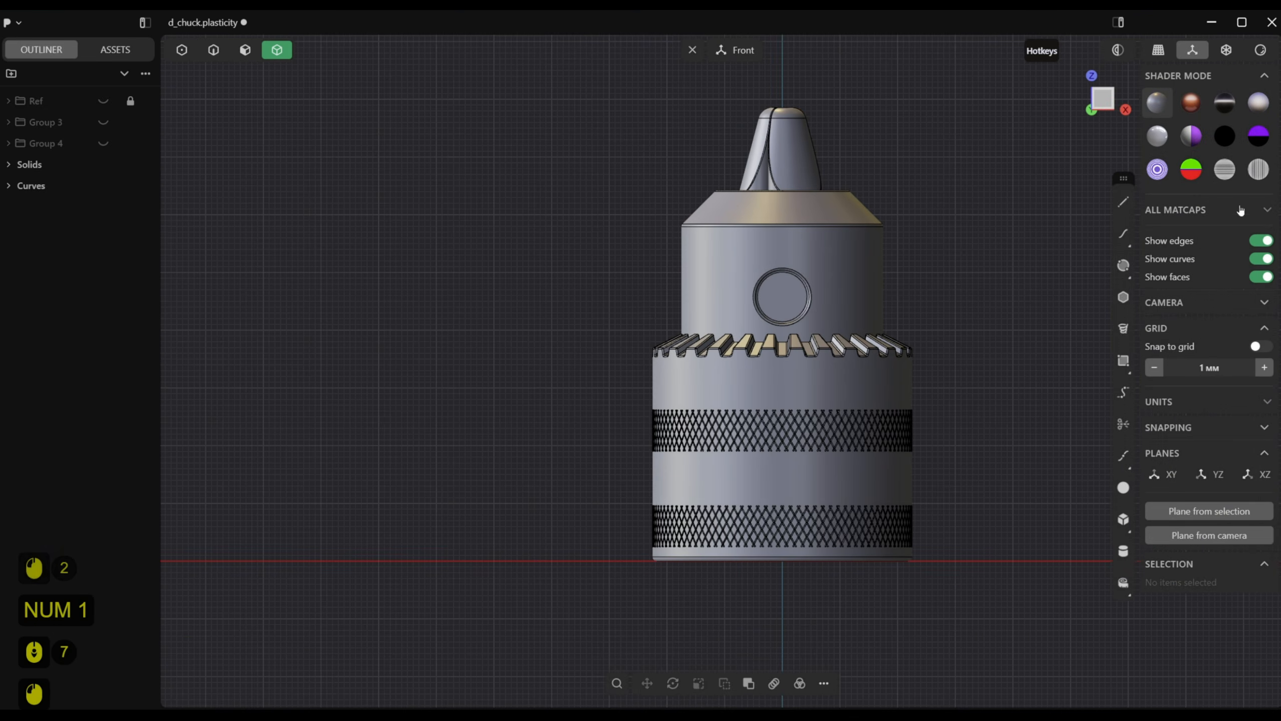
{"action": "scroll", "coordinate": [899, 328], "scroll_direction": "down", "scroll_amount": 3}
{"action": "middle_click_drag", "start_coordinate": [898, 328], "coordinate": [867, 325]}
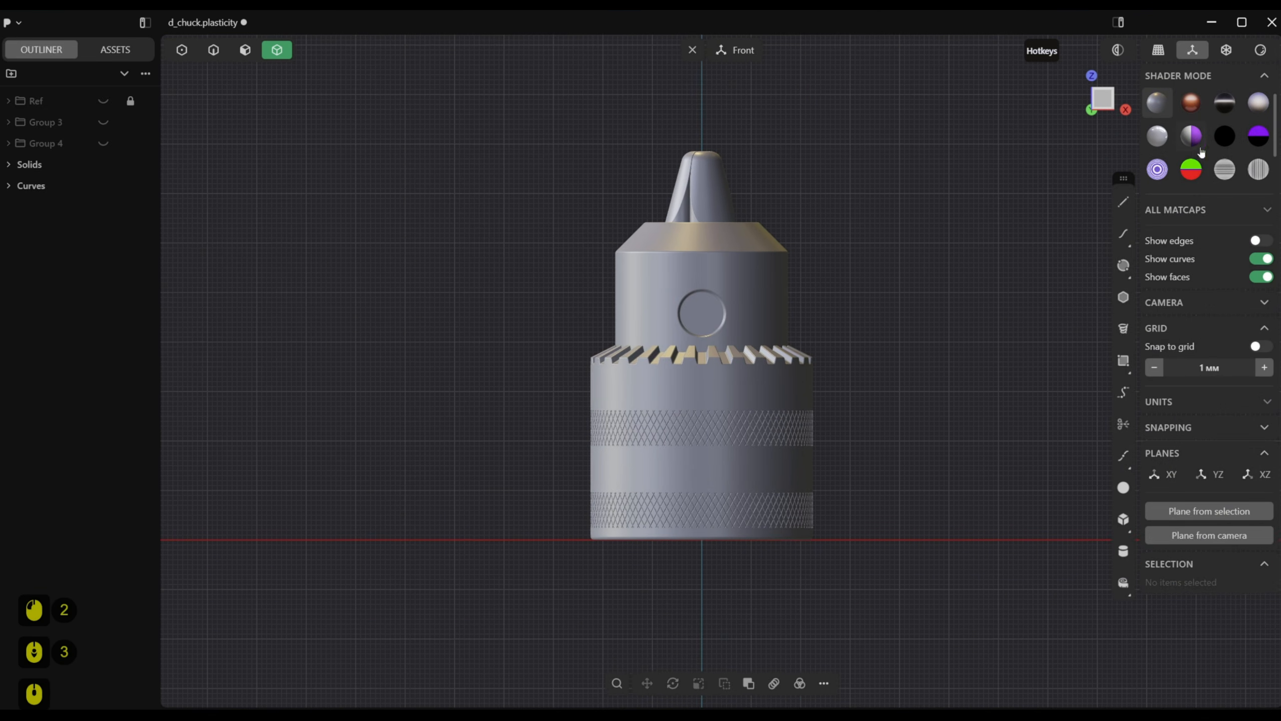
{"action": "left_click", "coordinate": [1165, 141]}
{"action": "scroll", "coordinate": [867, 396], "scroll_direction": "up", "scroll_amount": 4}
{"action": "left_click", "coordinate": [862, 406], "text": "alt"}
{"action": "middle_click_drag", "start_coordinate": [861, 407], "coordinate": [892, 458], "text": "alt"}
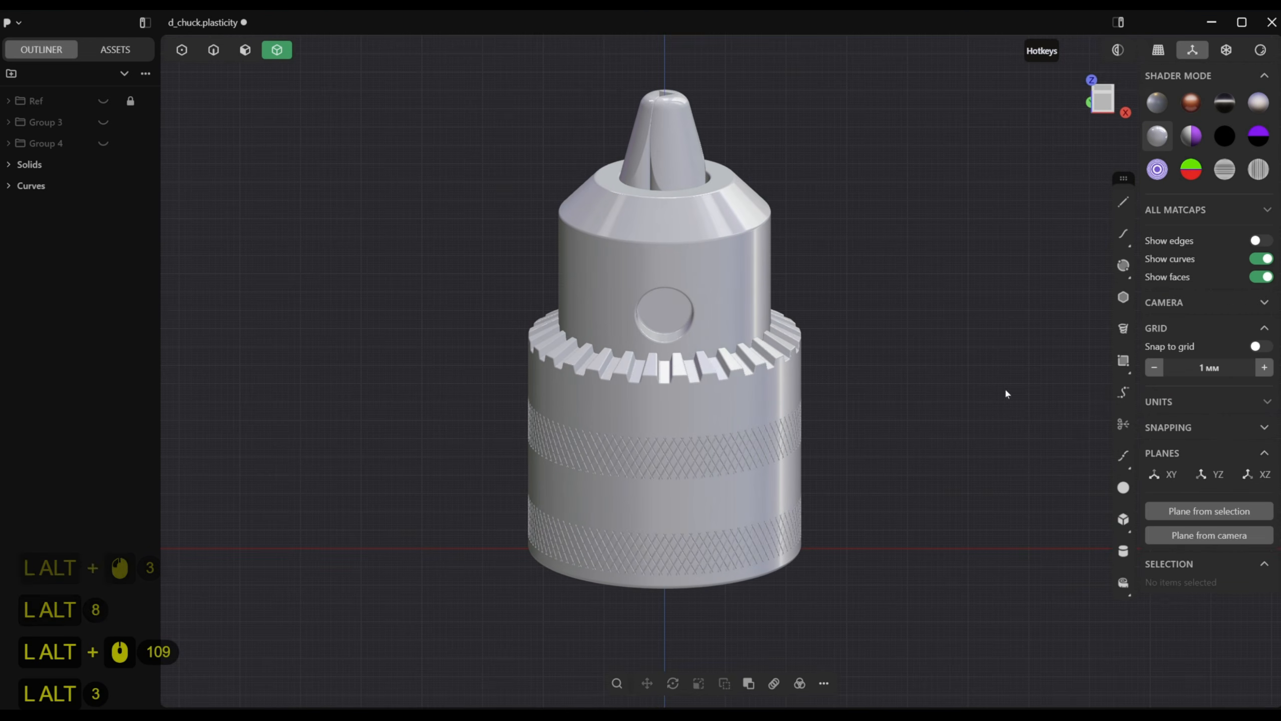
Hide the viewport grid and the outliner for a clean view of the chuck
{"action": "left_click", "coordinate": [1159, 53]}
{"action": "scroll", "coordinate": [859, 356], "scroll_direction": "down", "scroll_amount": 1}
{"action": "left_click", "coordinate": [145, 23]}
{"action": "middle_click_drag", "start_coordinate": [764, 424], "coordinate": [898, 454], "text": "alt"}
Try several matcaps, keep the beige one with bluish shading, and hide the display settings for a final look at the chuck
{"action": "left_click", "coordinate": [1156, 111]}
{"action": "left_click", "coordinate": [1191, 103]}
{"action": "left_click", "coordinate": [1259, 102]}
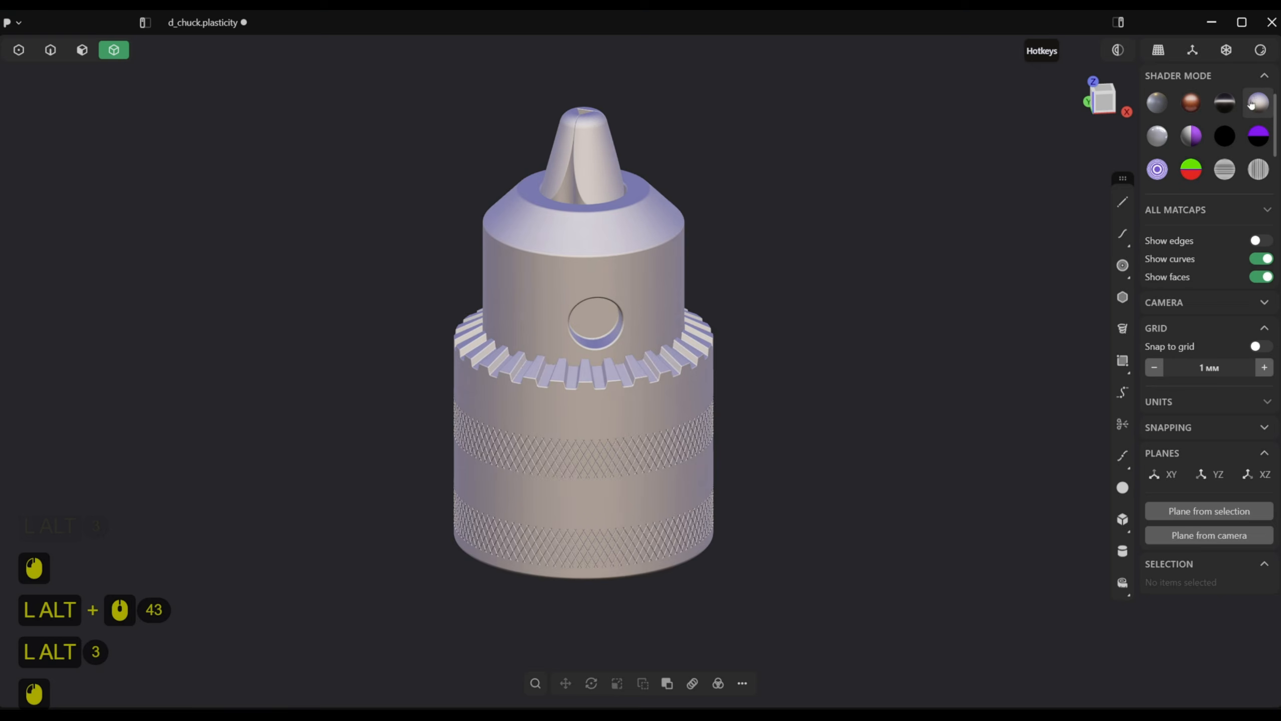
{"action": "left_click", "coordinate": [1122, 23]}
{"action": "middle_click_drag", "start_coordinate": [804, 395], "coordinate": [887, 415], "text": "alt"}
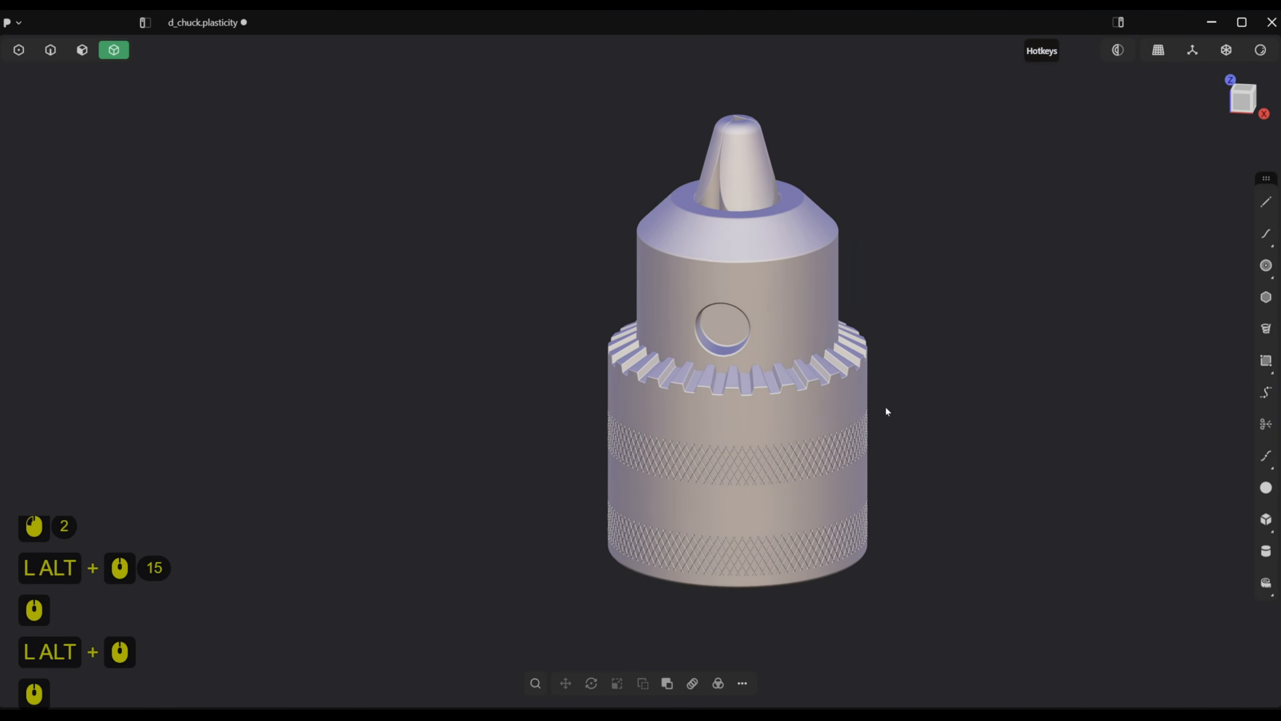
{"action": "scroll", "coordinate": [888, 419], "scroll_direction": "up", "scroll_amount": 3}
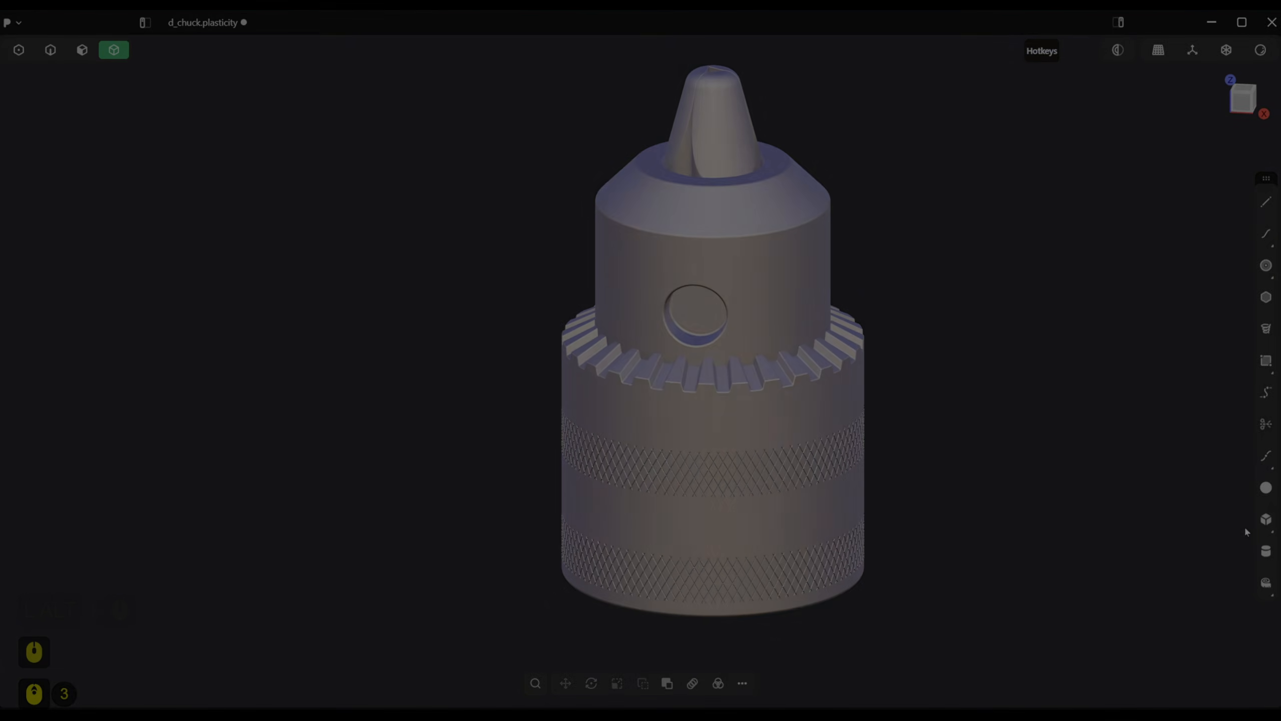